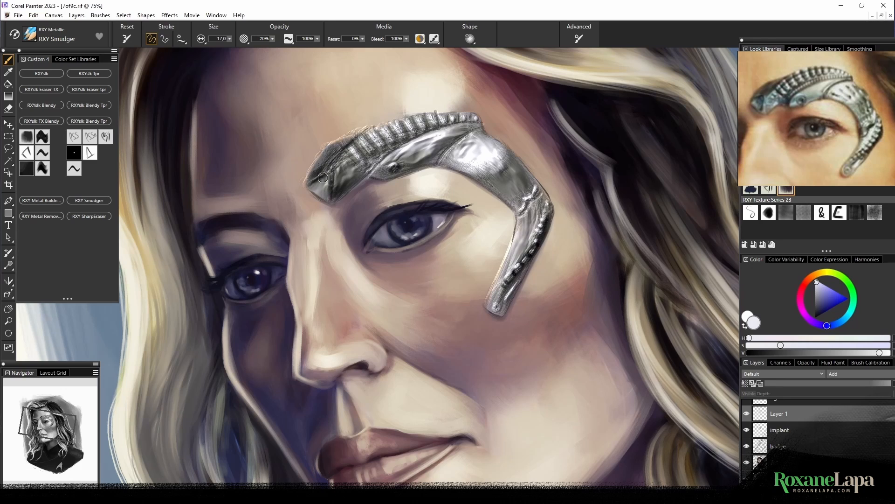
Smudge the brow implant's ridged upper edge and rework its bright bend with RXY Metal Remover, sampling a color from the implant
drag(403, 128, 384, 140)
click(51, 216)
alt+click(459, 160)
drag(459, 160, 479, 166)
drag(465, 151, 490, 153)
drag(499, 168, 513, 196)
Paint metal strokes along the implant's brow section with RXY Metal Builder, using a sampled implant color and a newly picked color
click(41, 200)
alt+click(487, 154)
mouse_move(480, 137)
mouse_down()
mouse_move(447, 161)
mouse_move(389, 174)
mouse_up()
click(59, 35)
click(219, 40)
click(842, 321)
click(823, 300)
drag(329, 152, 311, 172)
Pick another color, set the brush size to 5 and paint a fine stroke on the implant's brow section
click(816, 317)
click(219, 39)
text(5)
drag(357, 143, 368, 157)
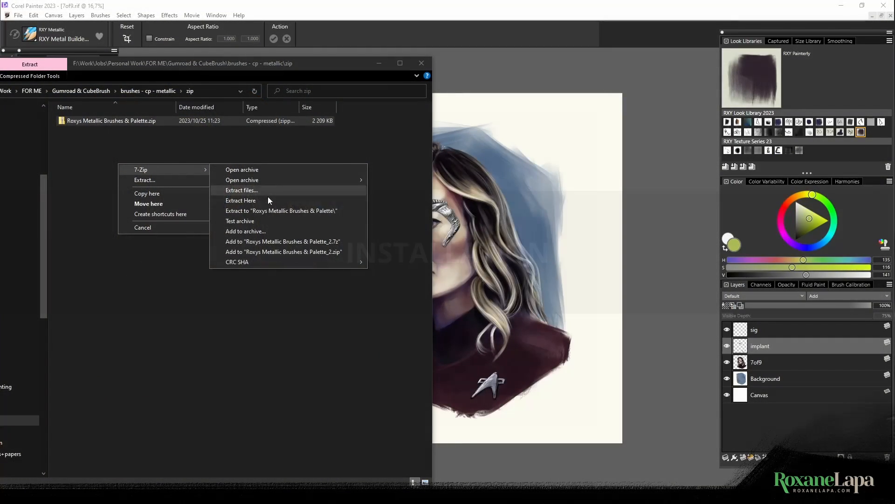
Extract Roxys Metallic Brushes & Palette.zip in its current folder and open the extracted folder
click(268, 200)
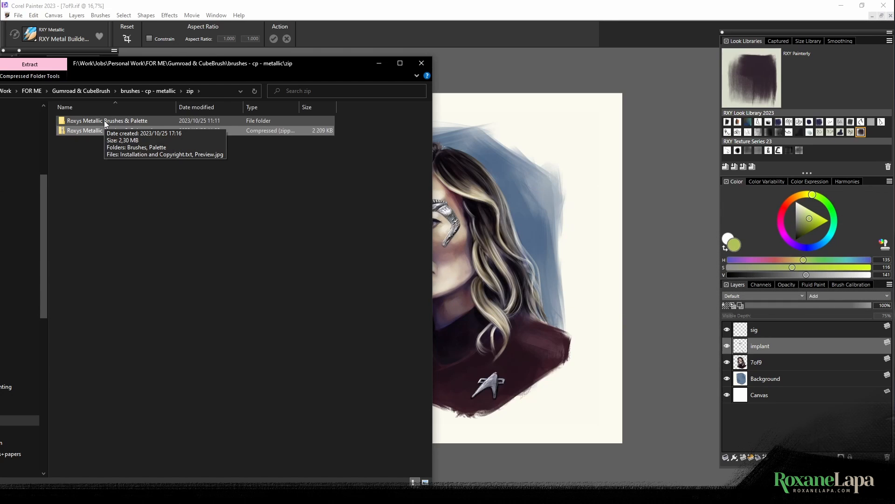
double_click(104, 120)
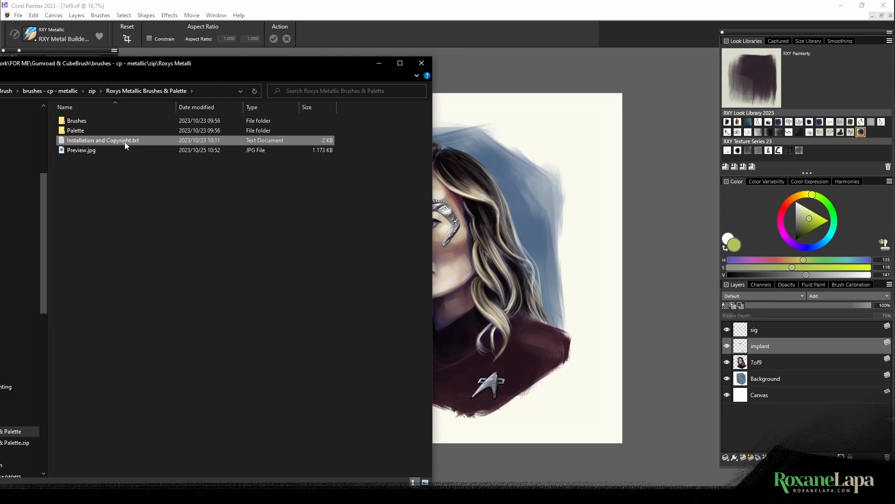
View the brush and palette samples in Preview.jpg, then close the image
click(80, 151)
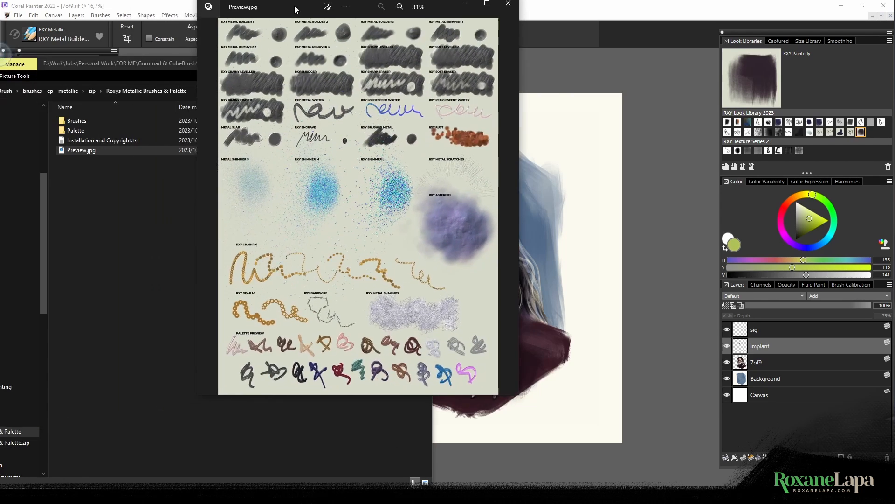
drag(296, 7, 225, 87)
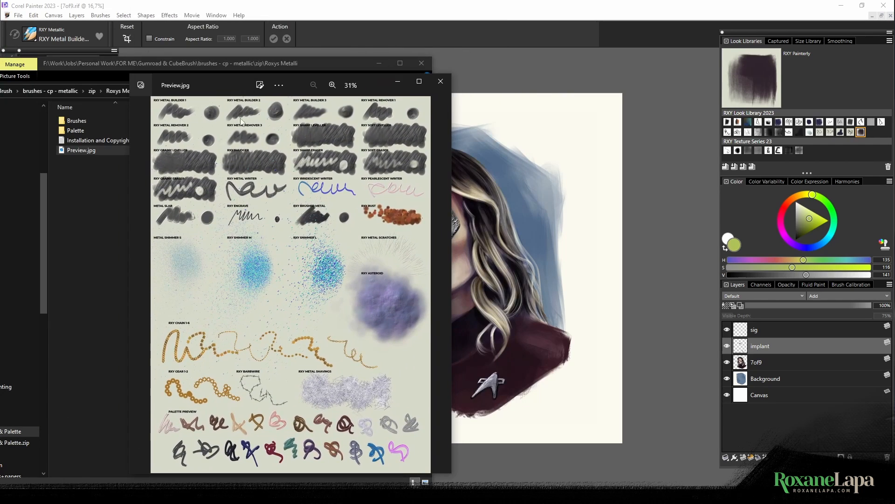
click(440, 81)
Open the Brushes folder and examine the RXY Metallic and RXY Metallic Legacy brush category files
double_click(77, 121)
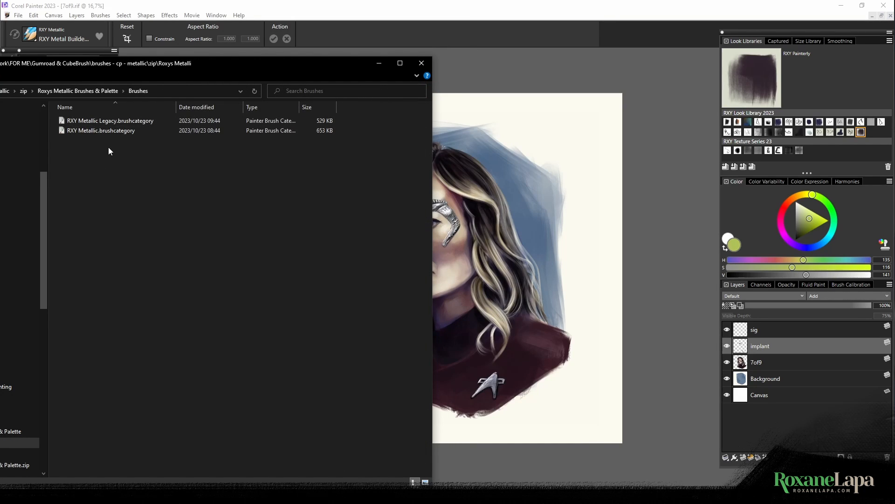
click(101, 133)
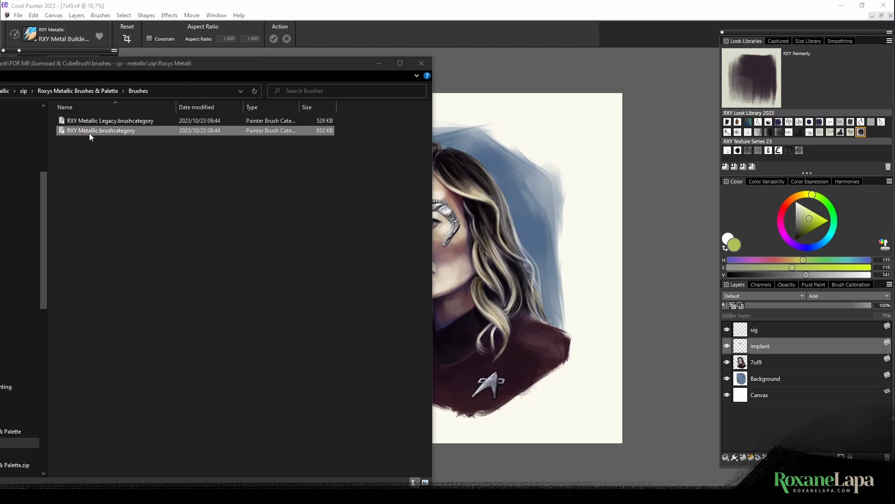
click(89, 131)
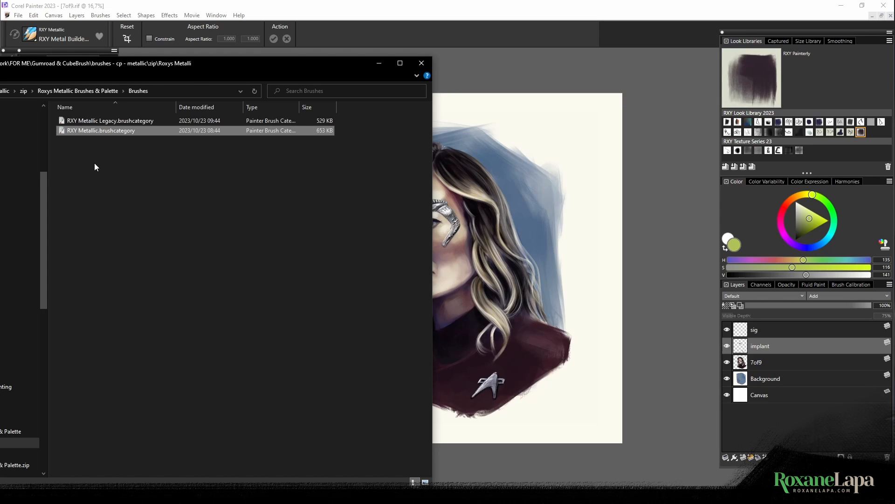
click(103, 120)
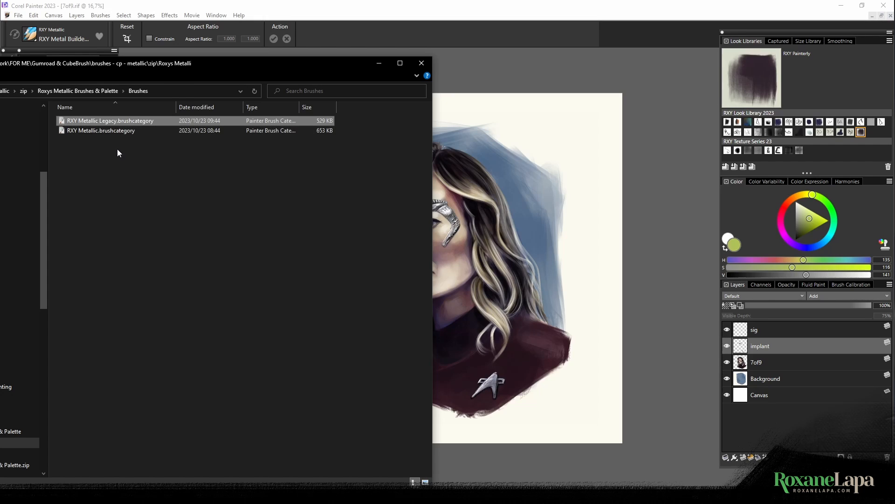
click(115, 133)
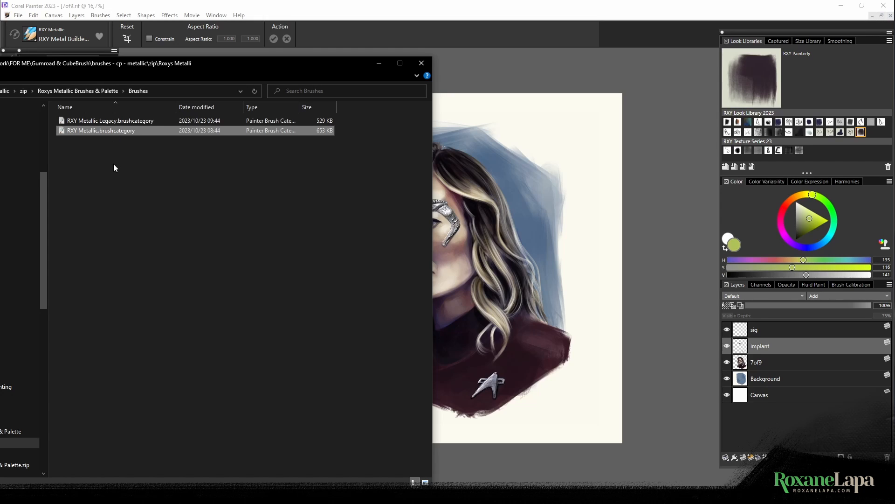
Go back to the extracted folder, open its Palette folder and select RXY Metallic.colors
click(95, 92)
double_click(77, 131)
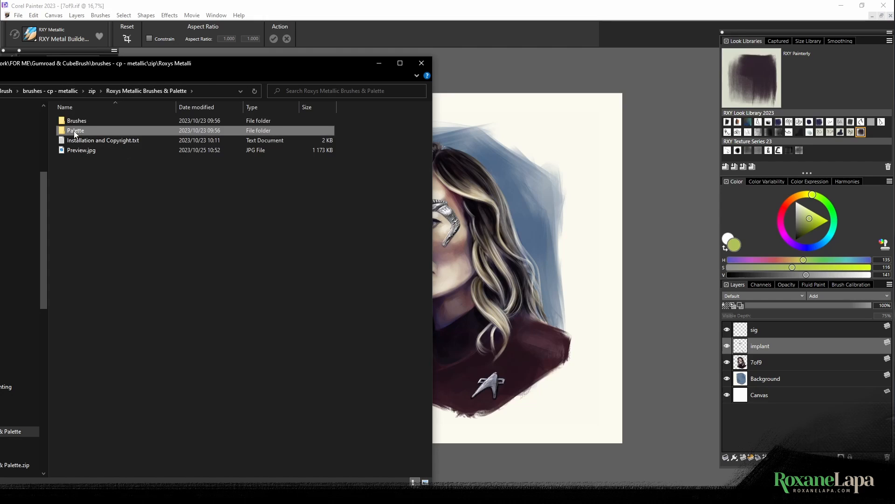
drag(88, 147, 95, 112)
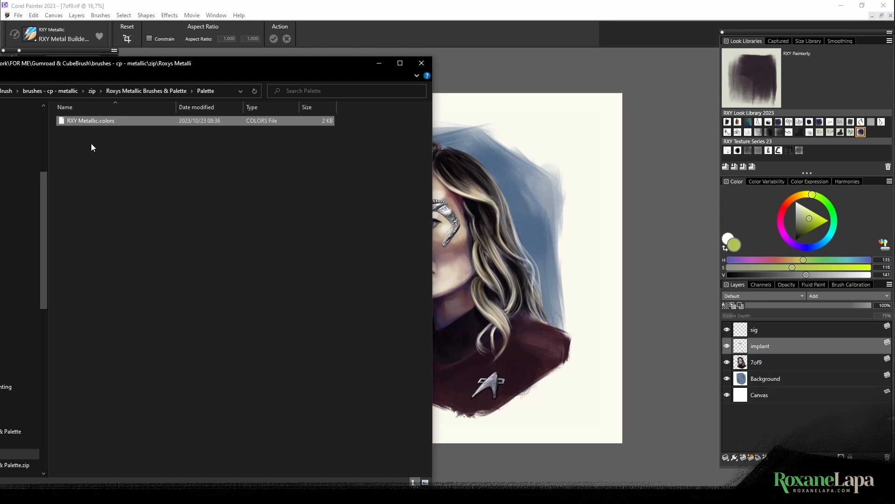
Switch to Corel Painter, start a brush category import, browse to the extracted Brushes folder and cancel the import
click(395, 4)
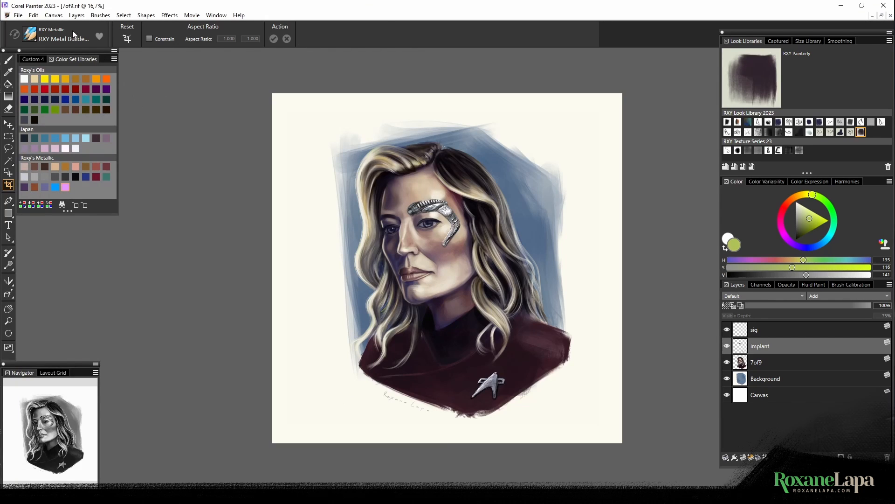
click(100, 16)
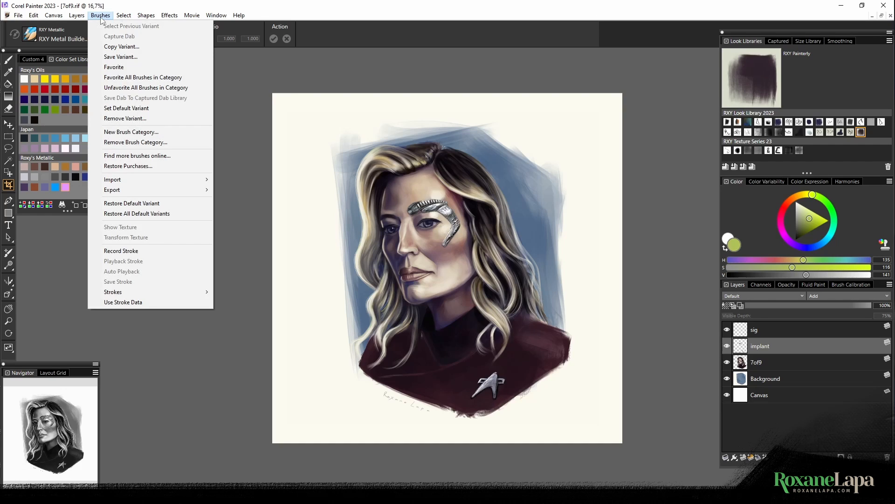
mouse_move(194, 181)
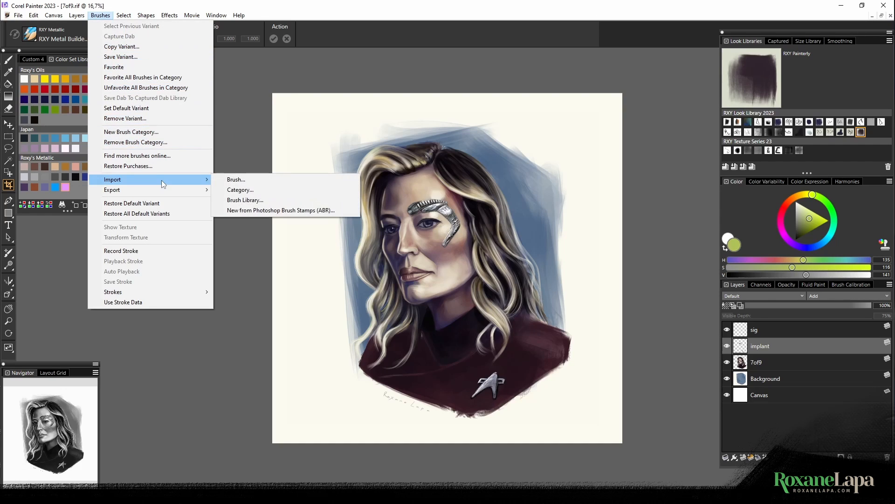
click(240, 192)
double_click(171, 114)
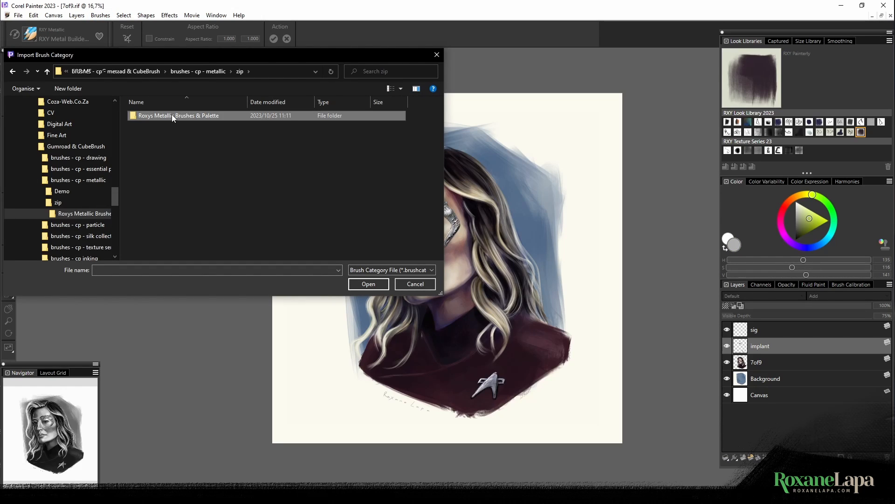
double_click(152, 117)
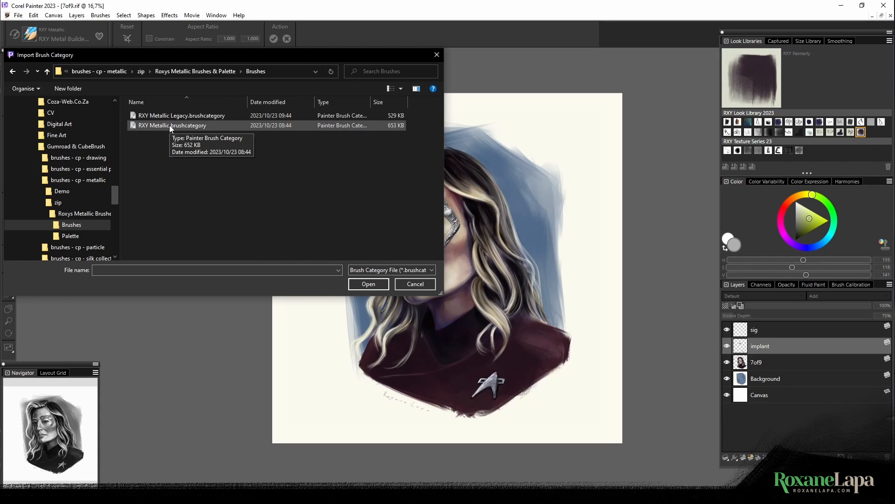
click(416, 283)
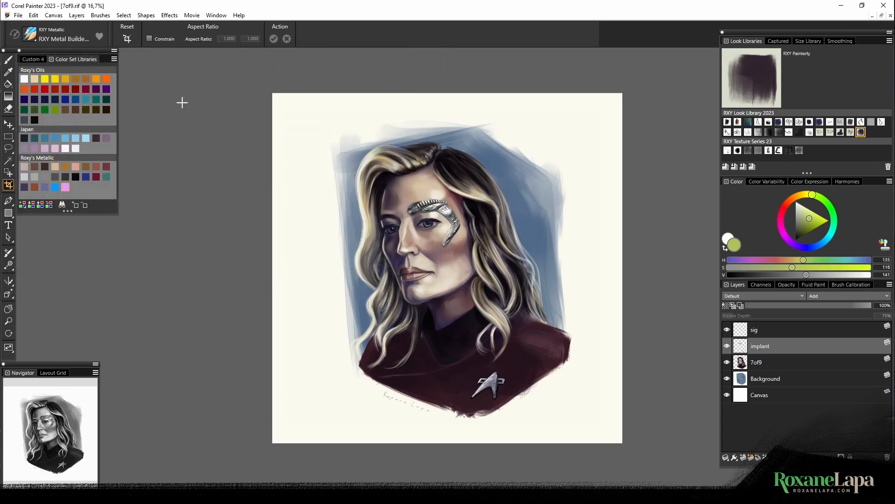
Look through the brush library to the RXY Metallic category and its brushes, then close the library
click(29, 34)
scroll(59, 233, down, 5)
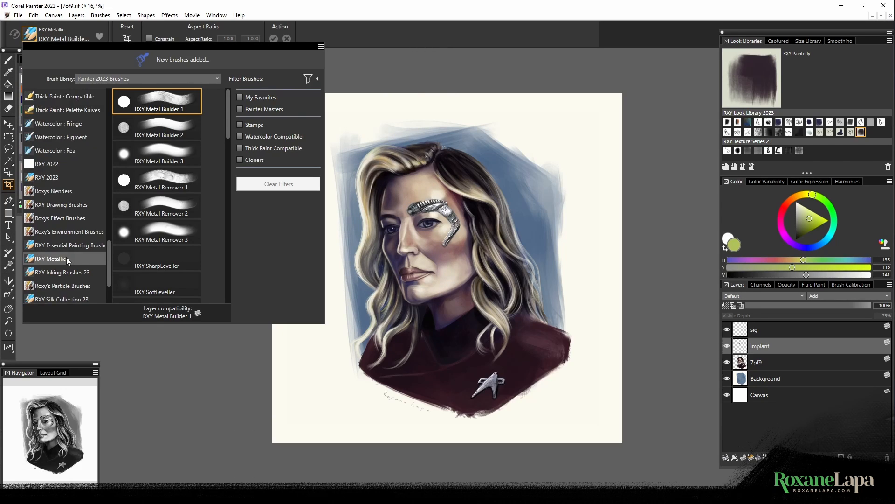
scroll(66, 257, down, 3)
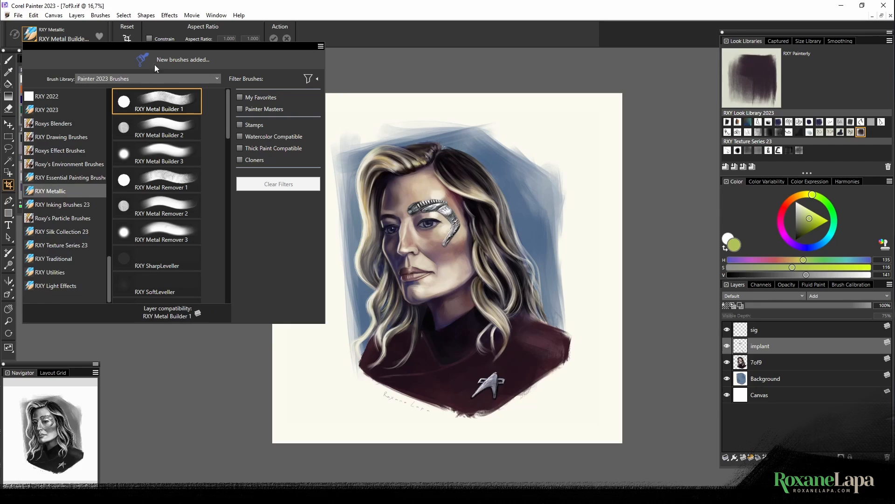
click(169, 3)
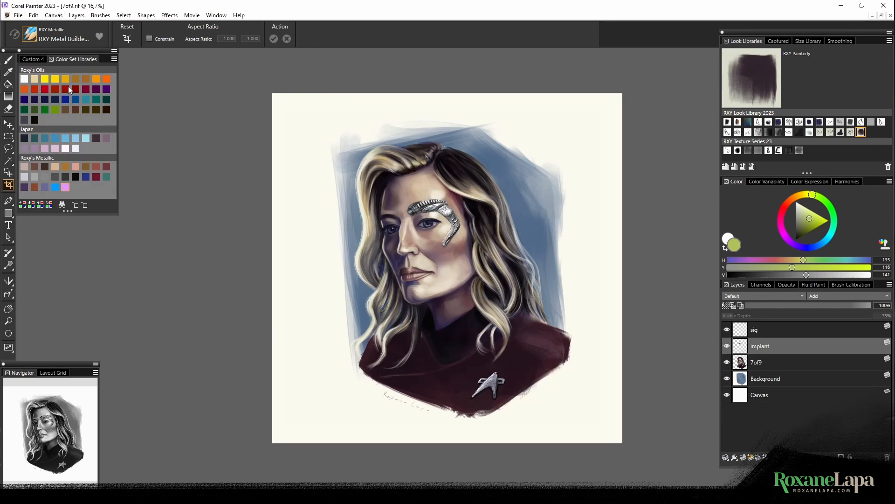
Check where the Color Sets panel is enabled and return to the color set libraries
click(209, 17)
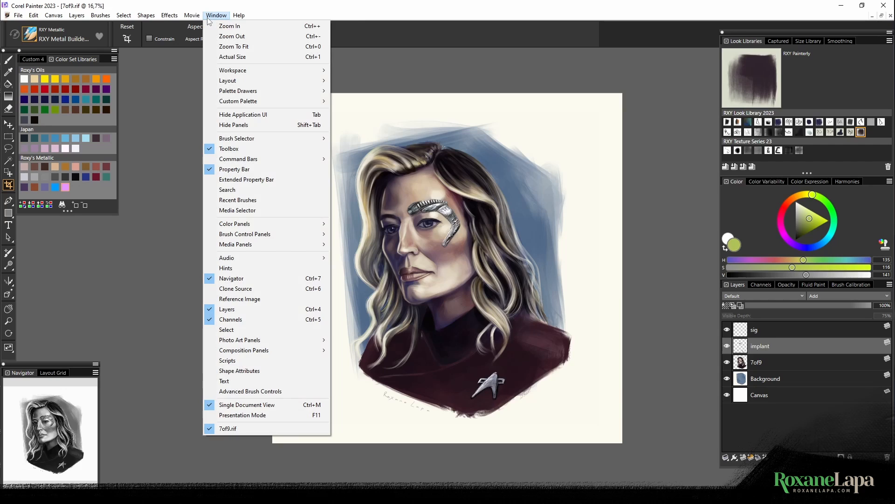
mouse_move(269, 225)
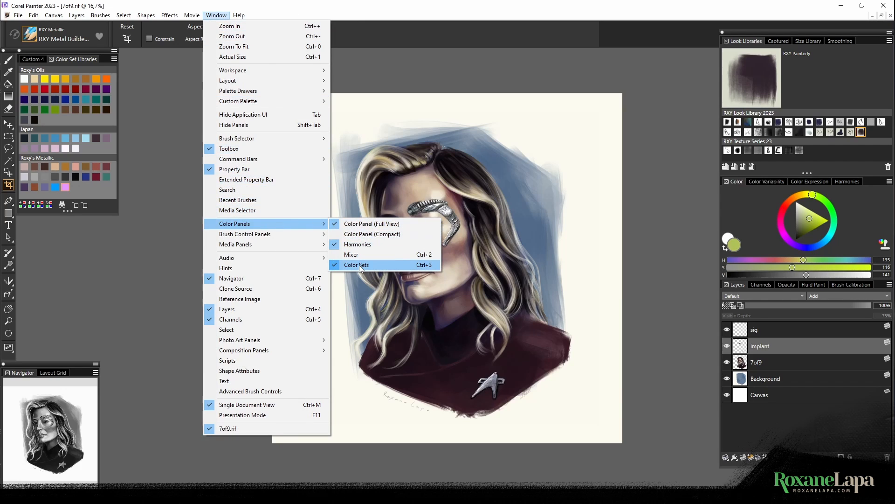
click(75, 59)
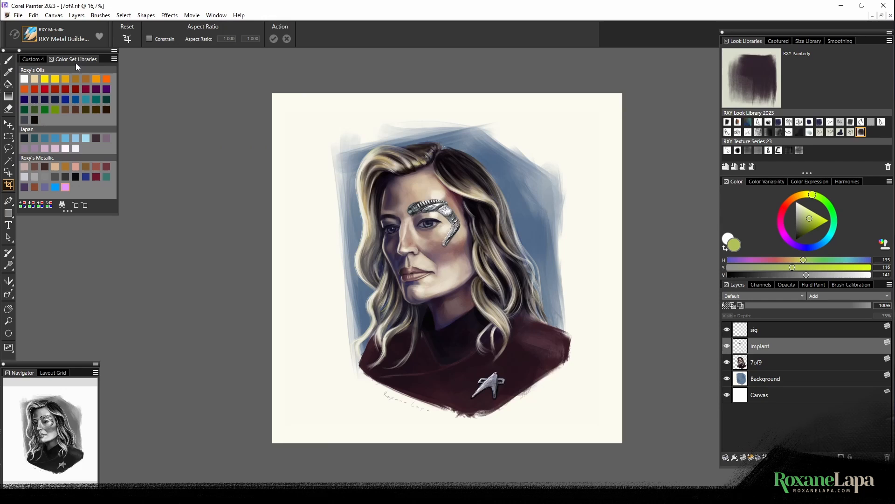
Start a color set import, select RXY Metallic.colors in the extracted Palette folder and cancel the import
click(114, 58)
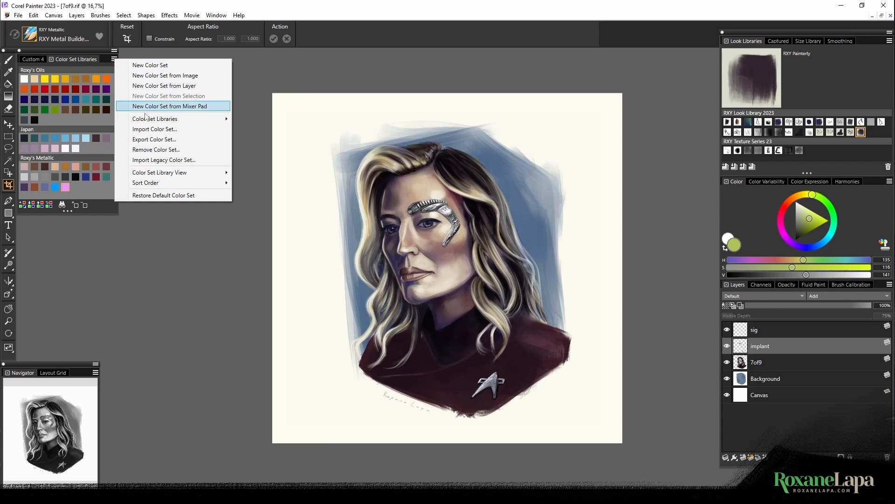
click(155, 130)
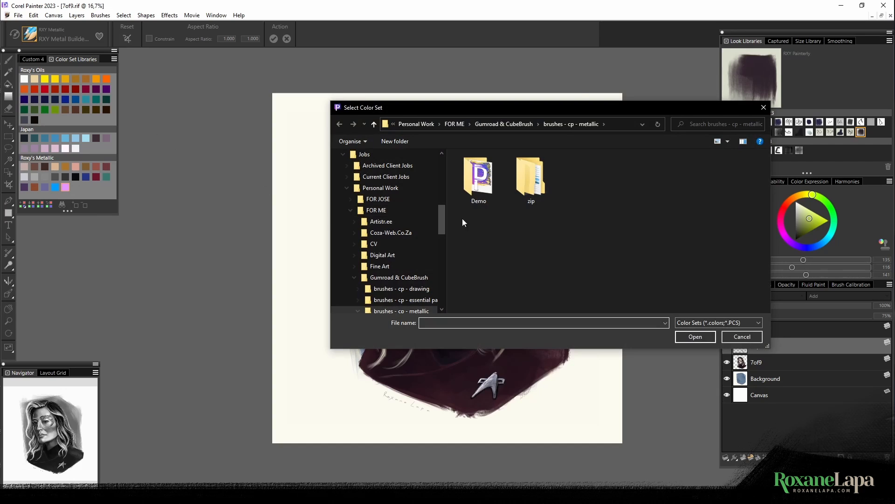
double_click(293, 172)
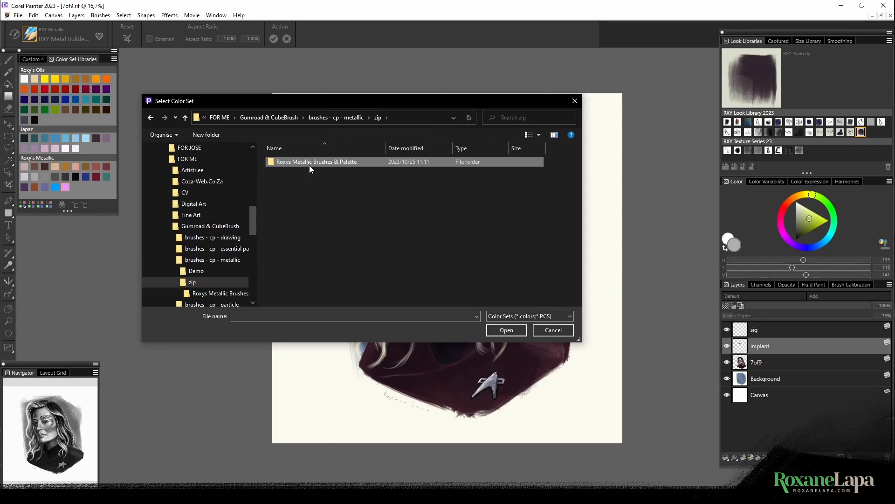
double_click(309, 164)
double_click(284, 172)
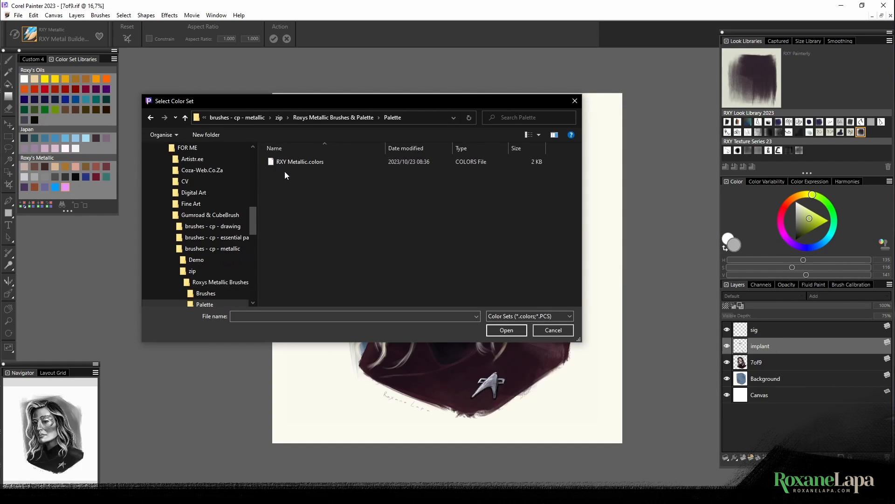
click(306, 163)
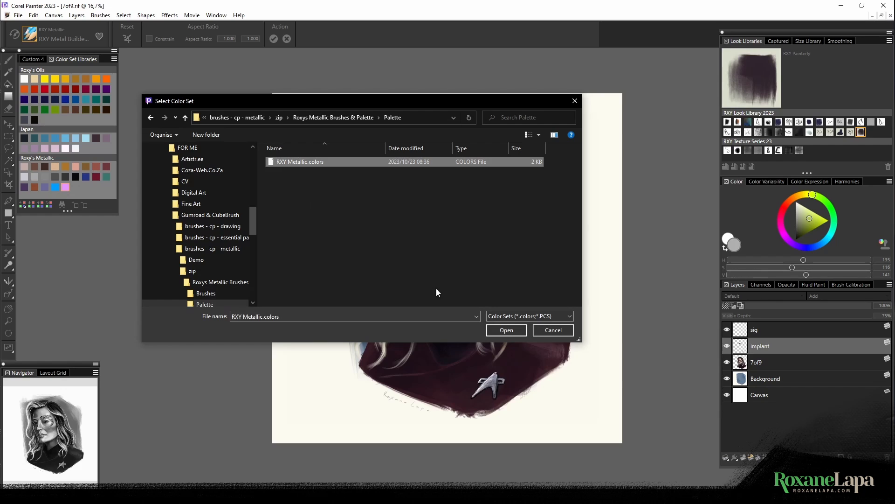
click(566, 332)
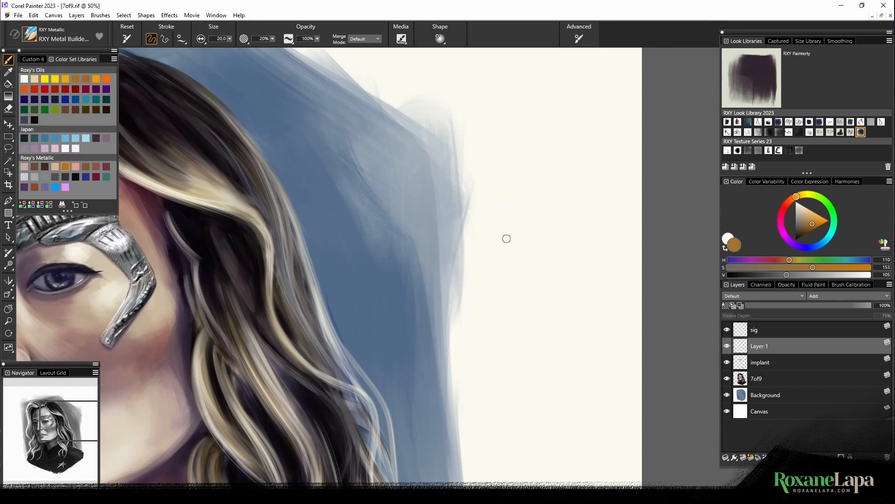
Paint golden-brown RXY Metal Builder test marks on the blank canvas beside the hair: two long curves, a dense patch and faint short strokes
drag(499, 121, 508, 224)
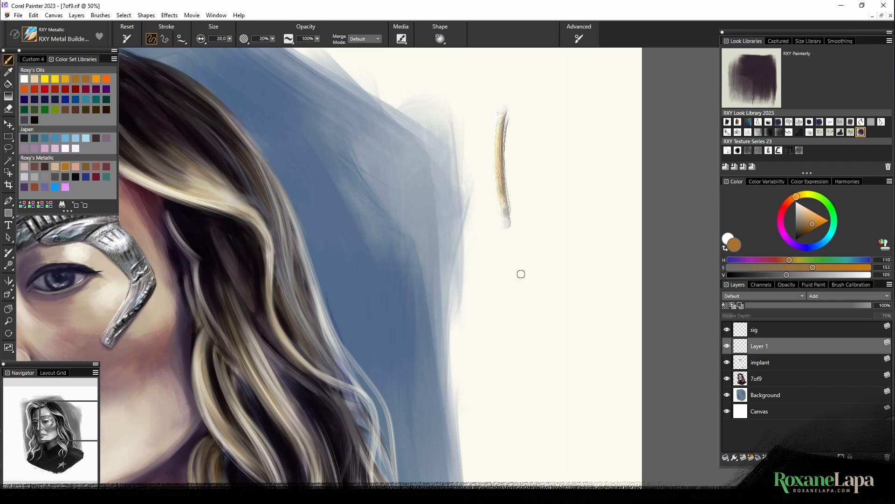
drag(516, 115, 535, 243)
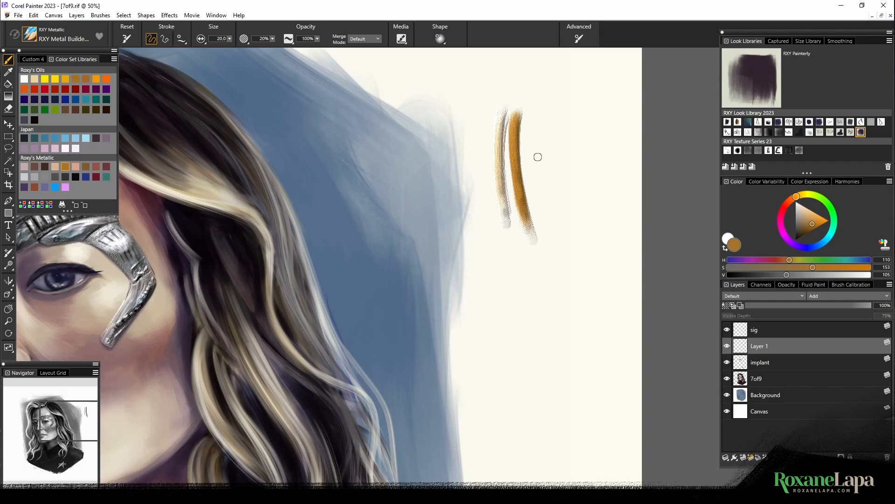
mouse_move(536, 134)
mouse_down()
mouse_move(551, 186)
mouse_move(564, 182)
mouse_up()
mouse_move(553, 133)
mouse_down()
mouse_move(575, 196)
mouse_move(561, 253)
mouse_up()
drag(571, 217, 569, 257)
drag(577, 218, 576, 261)
drag(582, 221, 580, 264)
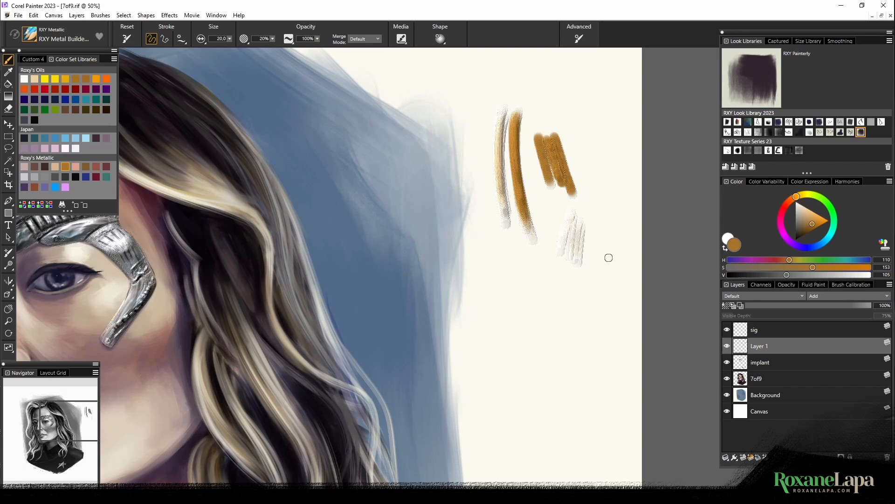
Show the Brush Calibration settings and check where the panel is enabled among the Brush Control Panels
click(839, 284)
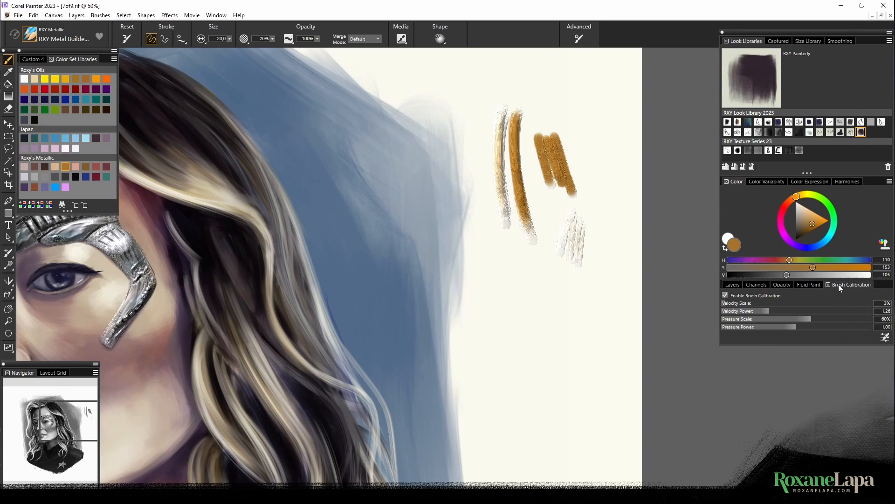
click(216, 17)
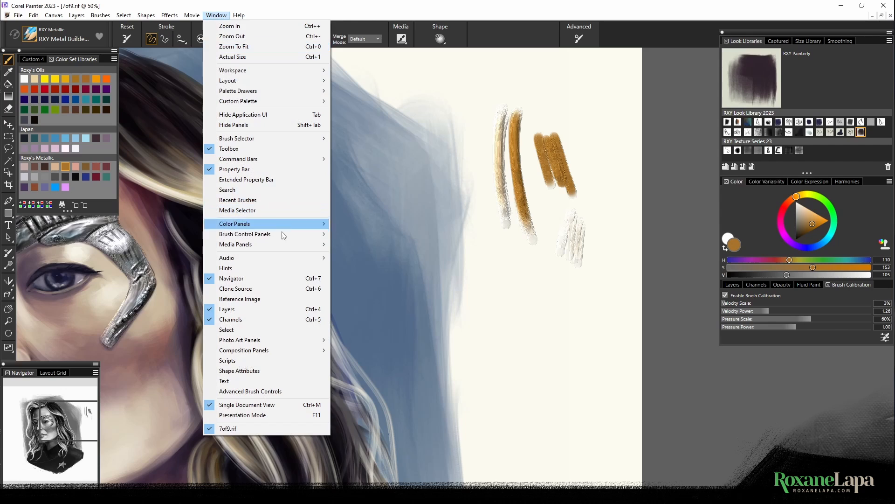
mouse_move(284, 236)
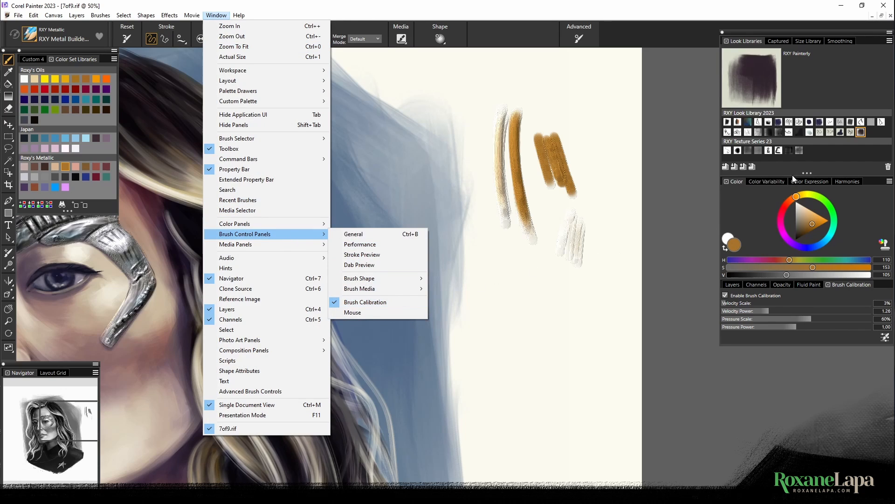
click(807, 33)
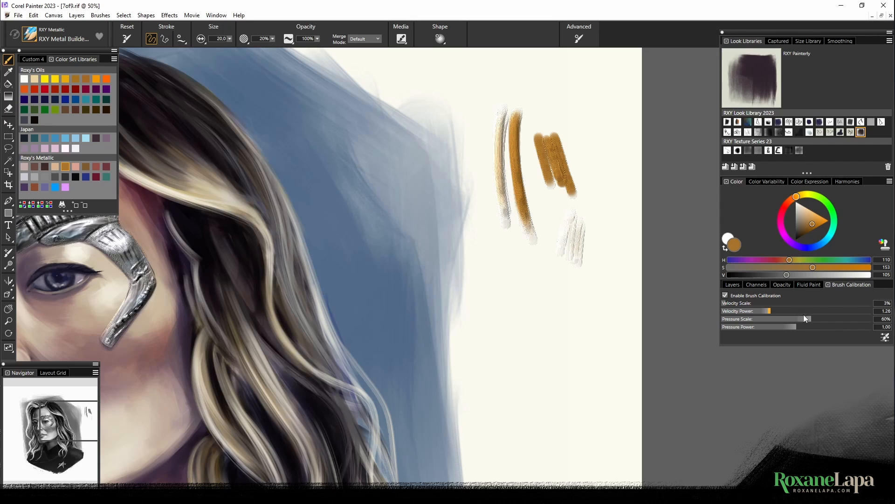
Try out Brush Tracking by drawing strokes in the scratchpad that build up in pen pressure and speed
click(885, 340)
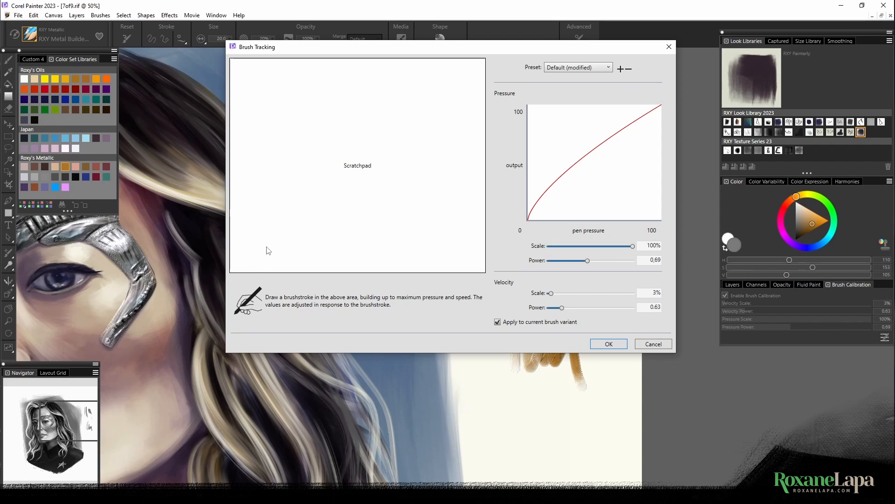
mouse_move(261, 242)
mouse_down()
mouse_move(316, 166)
mouse_move(407, 119)
mouse_up()
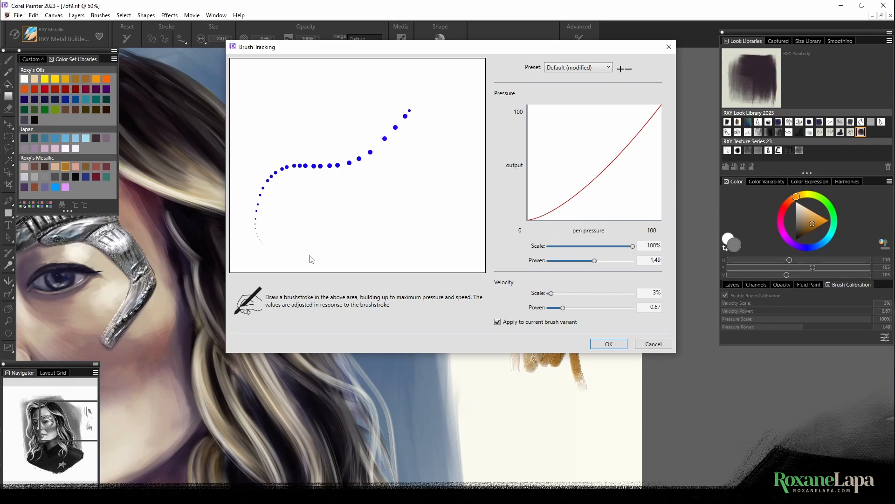
mouse_move(316, 182)
mouse_down()
mouse_move(332, 190)
mouse_move(406, 170)
mouse_move(439, 116)
mouse_up()
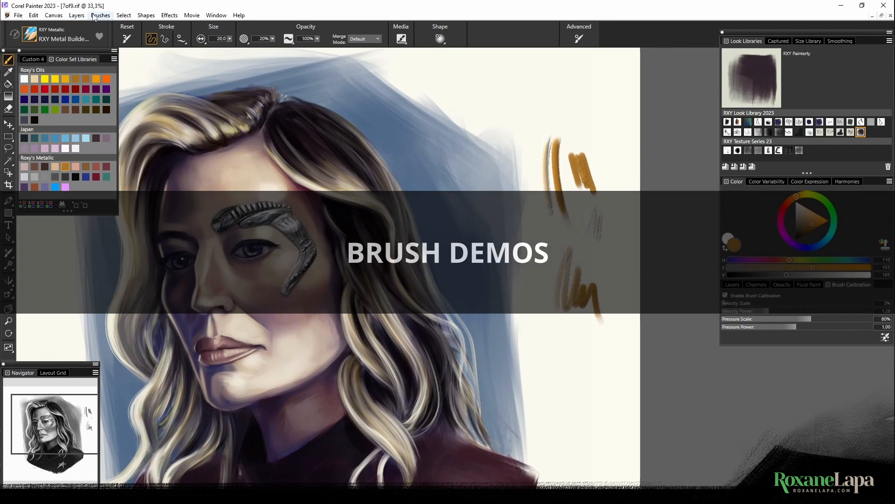
Extend the canvas on its right side only, adding blank painting space beside the portrait
click(54, 15)
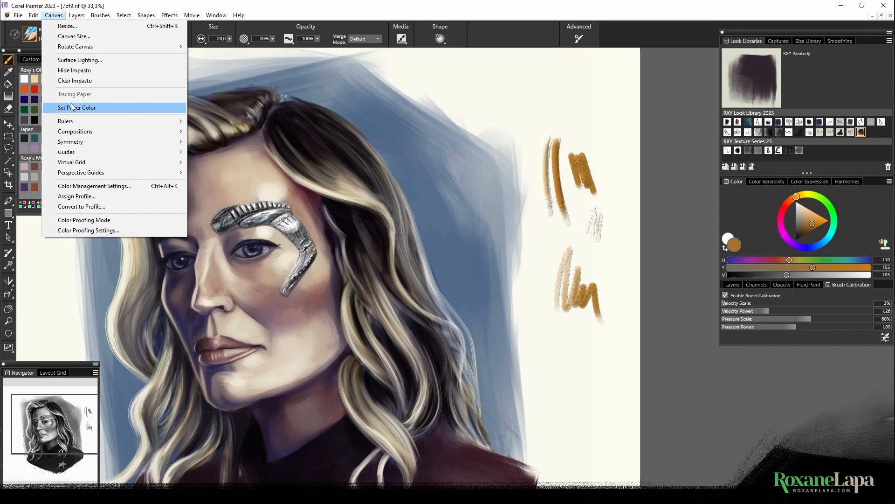
click(74, 36)
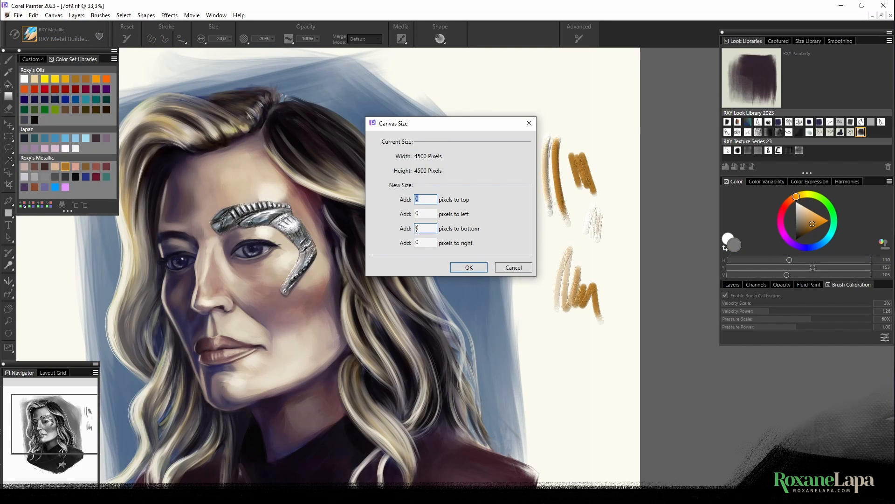
drag(422, 242, 351, 236)
text(2500)
key(Return)
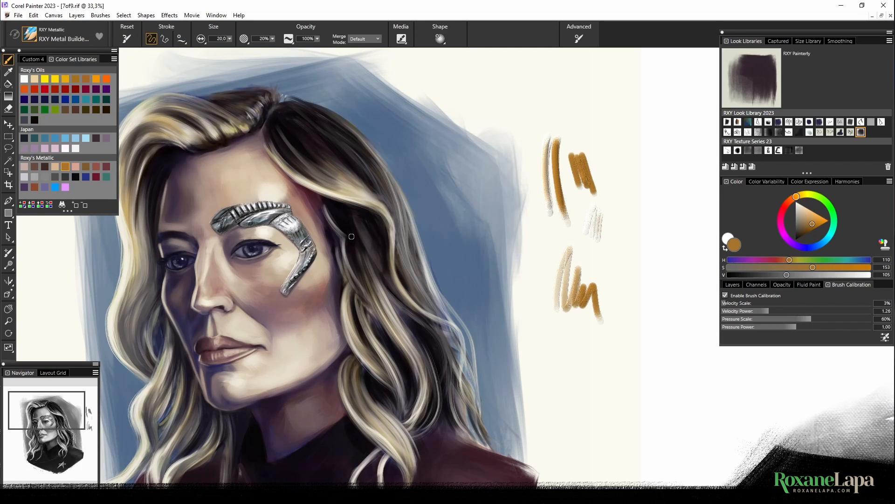
With RXY Metal Builder 1, paint a small dab and three separate vertical golden-brown strokes on the newly added blank canvas
click(30, 34)
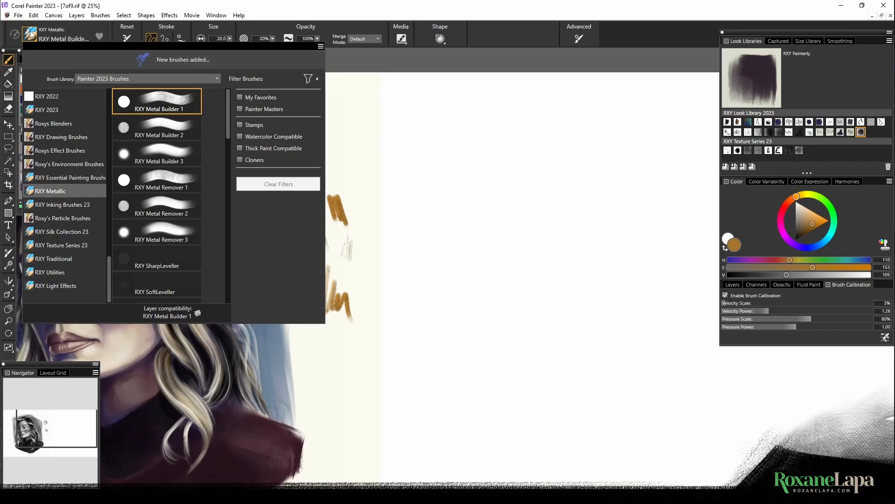
click(175, 107)
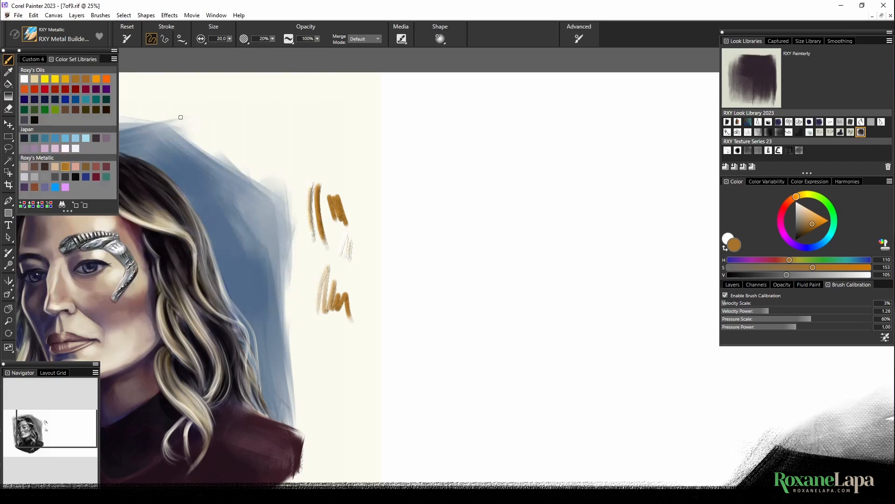
click(31, 39)
click(396, 178)
drag(290, 265, 461, 221)
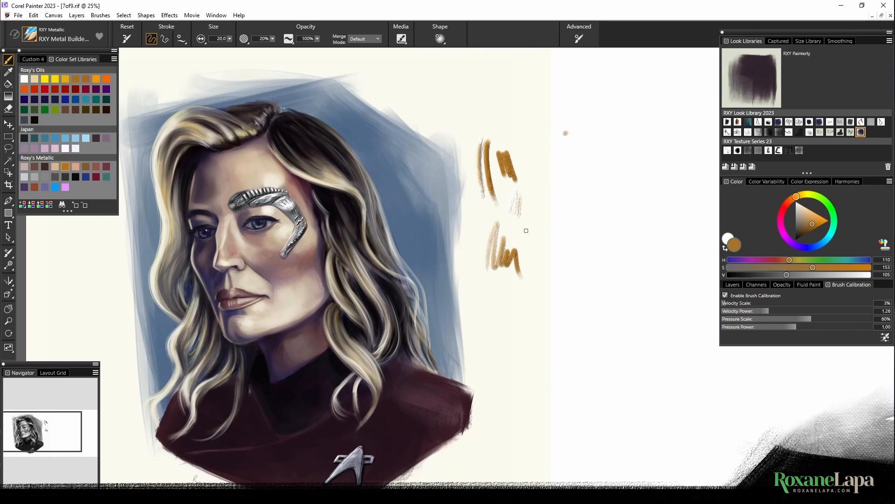
mouse_move(581, 206)
mouse_down()
mouse_move(436, 220)
mouse_move(439, 238)
mouse_up()
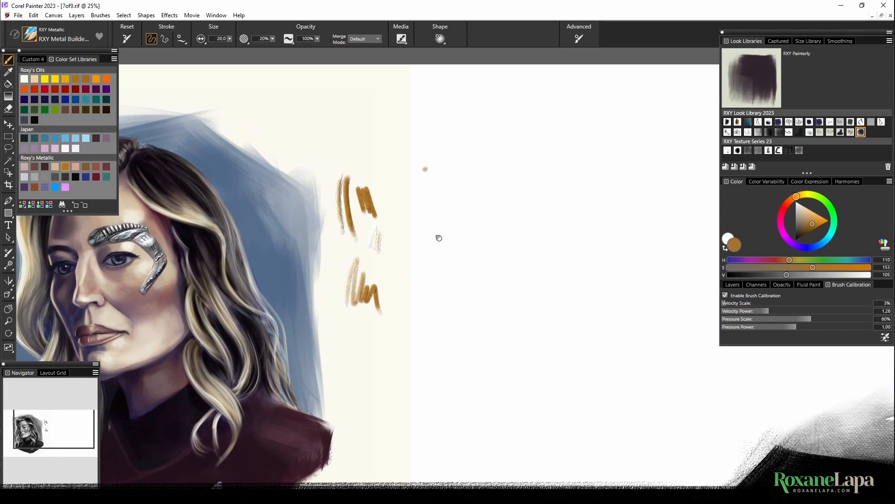
key(ctrl+plus)
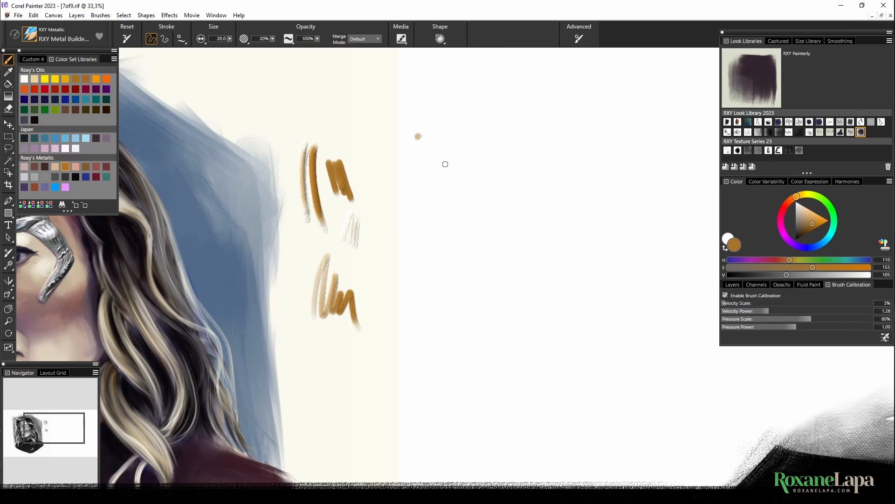
drag(449, 159, 443, 276)
drag(470, 144, 468, 298)
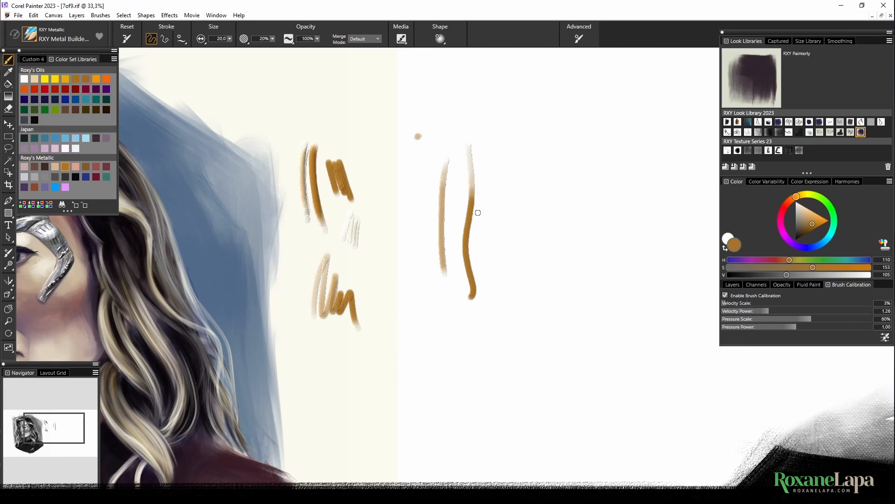
mouse_move(499, 158)
mouse_down()
mouse_move(487, 238)
mouse_move(489, 203)
mouse_up()
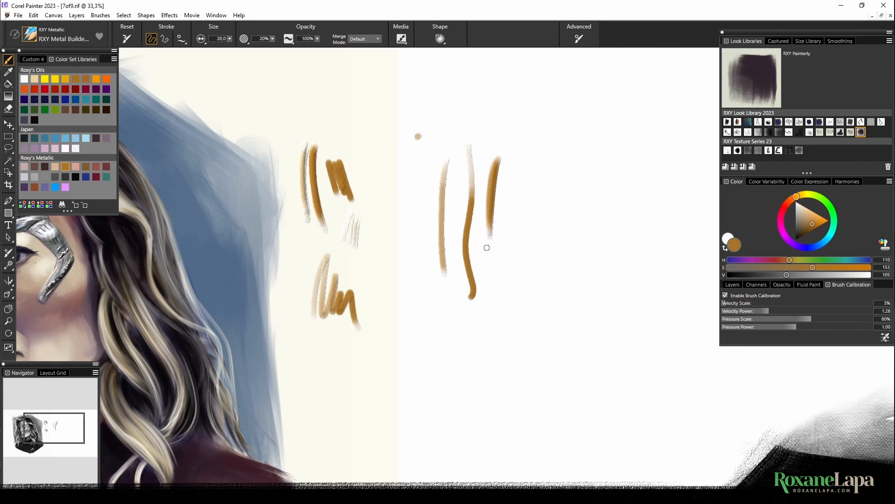
Build up the shortest golden-brown test stroke into a dense streaky patch with many overlapping vertical strokes
key(ctrl+plus)
key(ctrl+plus)
key(ctrl+plus)
drag(591, 119, 467, 257)
drag(439, 157, 426, 289)
mouse_move(438, 180)
mouse_down()
mouse_move(427, 339)
mouse_move(427, 188)
mouse_move(419, 324)
mouse_move(428, 182)
mouse_move(420, 285)
mouse_move(433, 335)
mouse_move(435, 180)
mouse_move(448, 354)
mouse_up()
drag(436, 205, 431, 345)
drag(422, 172, 424, 344)
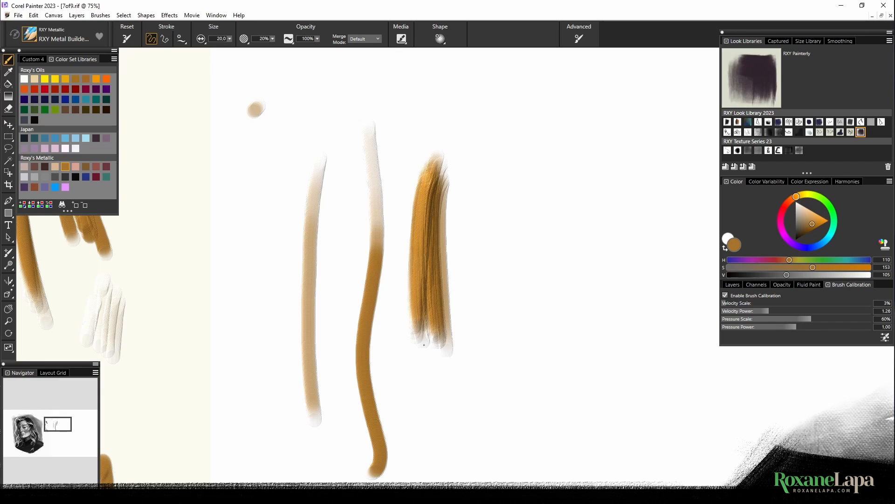
mouse_move(420, 188)
mouse_down()
mouse_move(418, 256)
mouse_move(446, 339)
mouse_up()
drag(448, 175, 441, 349)
drag(428, 186, 434, 370)
Paint short overlapping golden-brown strokes over the lower end of the dense patch, spreading slightly past its left edge
drag(229, 174, 547, 289)
drag(167, 236, 537, 274)
drag(281, 321, 412, 88)
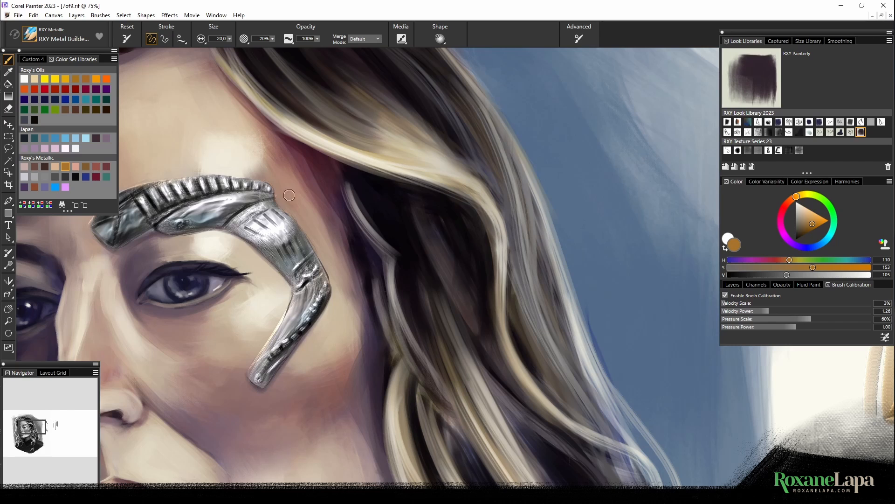
mouse_move(553, 215)
mouse_down()
mouse_move(476, 200)
mouse_move(165, 207)
mouse_up()
drag(587, 248, 96, 306)
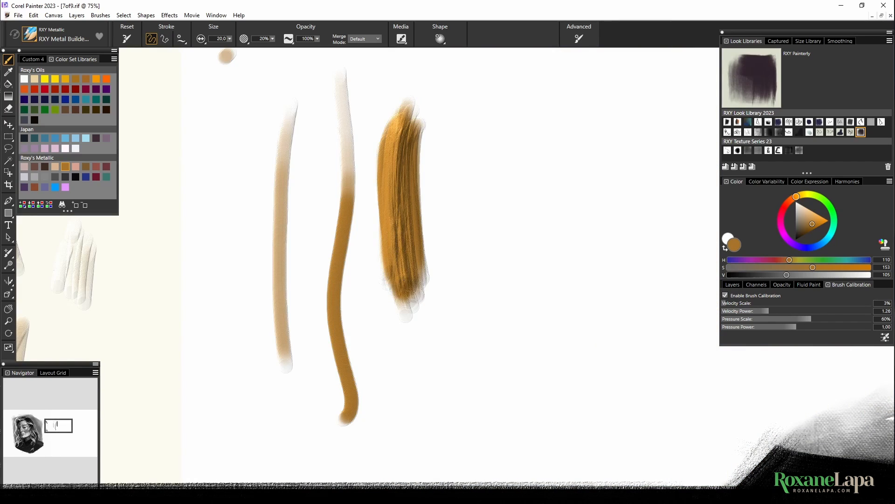
mouse_move(404, 280)
mouse_down()
mouse_move(413, 290)
mouse_move(401, 270)
mouse_move(412, 265)
mouse_move(399, 271)
mouse_move(398, 233)
mouse_move(398, 279)
mouse_move(397, 212)
mouse_move(400, 259)
mouse_move(398, 233)
mouse_move(414, 276)
mouse_move(386, 241)
mouse_move(400, 241)
mouse_move(402, 271)
mouse_move(384, 262)
mouse_move(403, 254)
mouse_move(376, 262)
mouse_up()
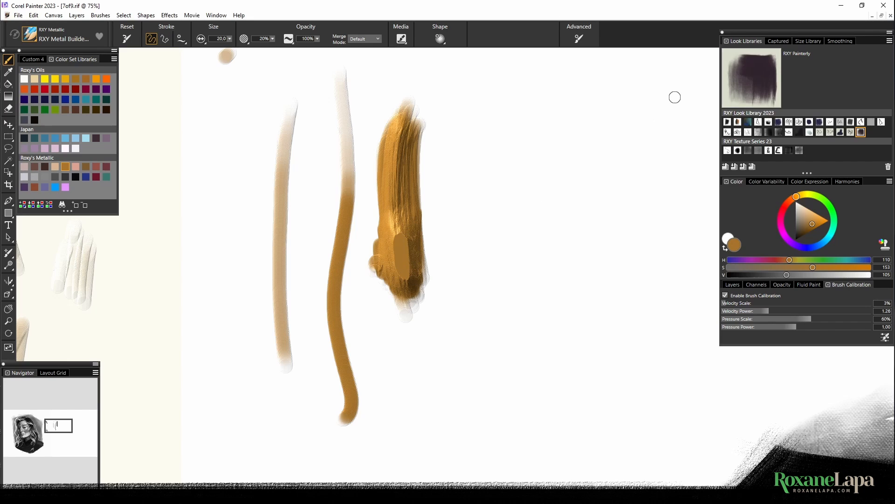
Select the Canvas layer, paint golden-brown strokes beside the dense patch and overpaint them with the blue-violet Roxy's Metallic swatch
click(733, 285)
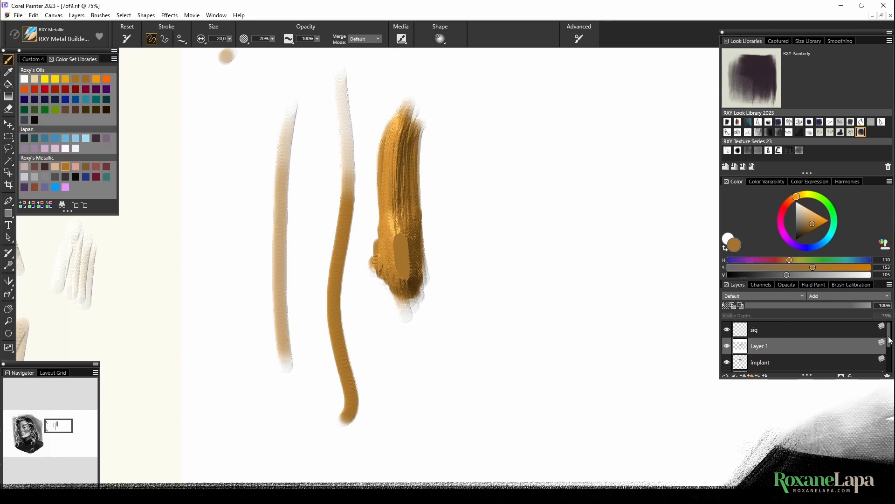
drag(889, 336, 891, 377)
click(776, 368)
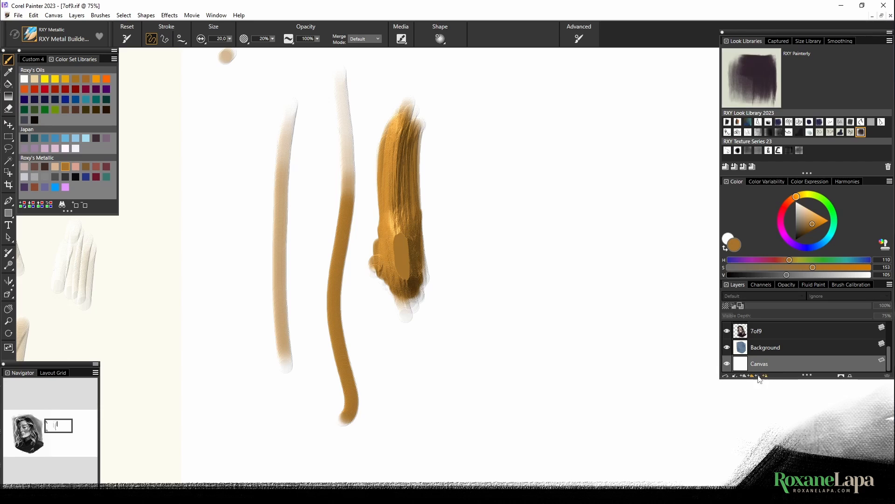
mouse_move(490, 170)
mouse_down()
mouse_move(485, 274)
mouse_move(488, 224)
mouse_move(487, 274)
mouse_up()
mouse_move(514, 237)
mouse_down()
mouse_move(506, 257)
mouse_move(524, 226)
mouse_move(506, 217)
mouse_move(521, 284)
mouse_up()
mouse_move(526, 201)
mouse_down()
mouse_move(512, 251)
mouse_move(519, 192)
mouse_move(513, 242)
mouse_move(536, 280)
mouse_up()
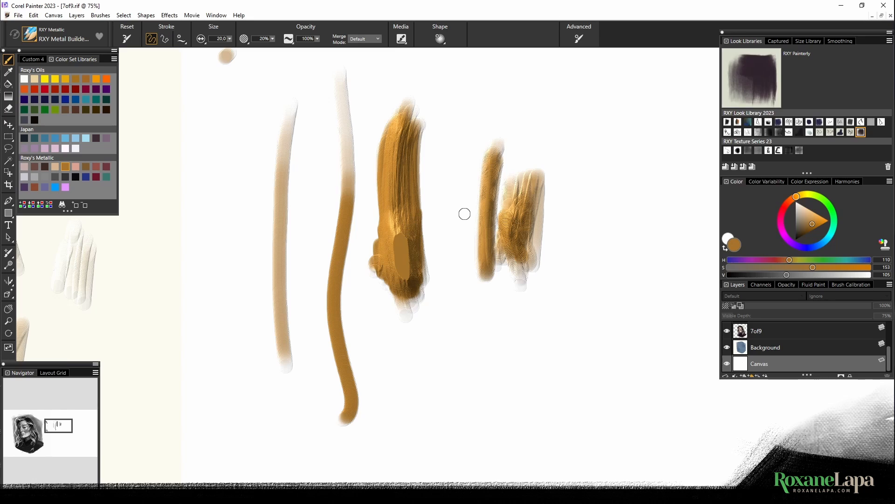
click(45, 186)
mouse_move(485, 177)
mouse_down()
mouse_move(484, 275)
mouse_move(472, 210)
mouse_move(471, 256)
mouse_move(497, 223)
mouse_move(521, 297)
mouse_up()
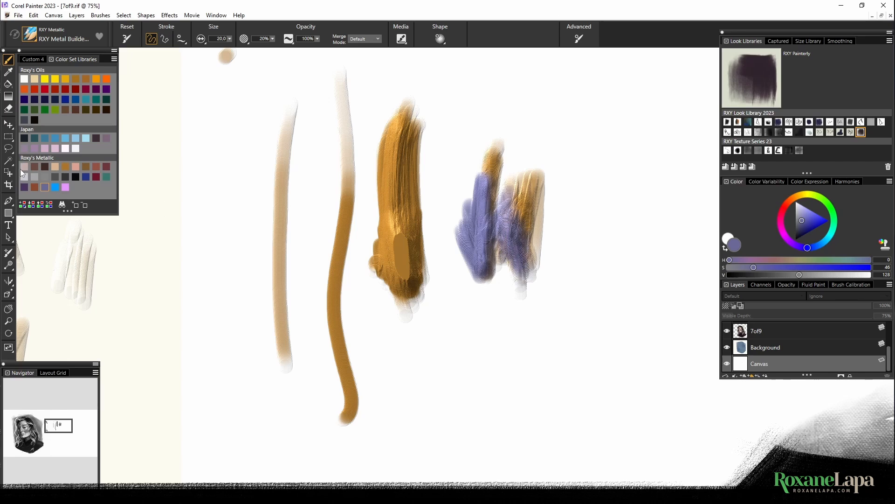
Pick the golden-brown Roxy's Metallic swatch again, reselect Layer 1 and toggle that layer's visibility
click(56, 168)
click(65, 166)
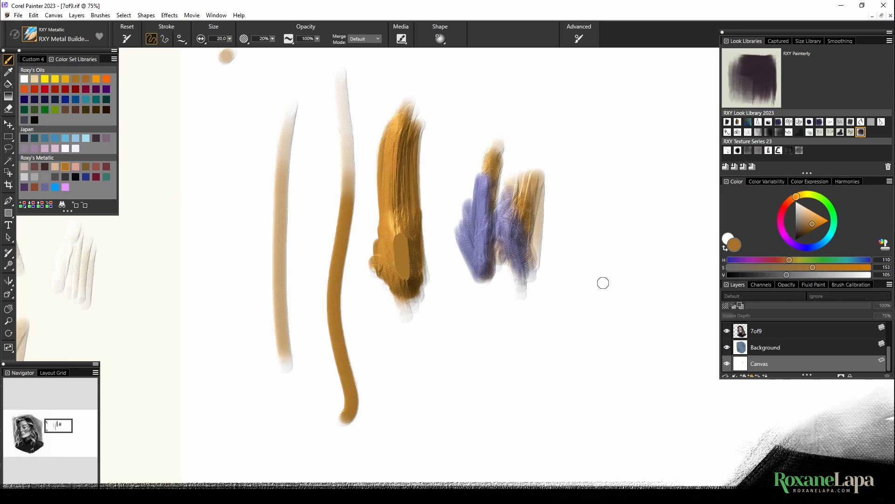
scroll(835, 336, up, 5)
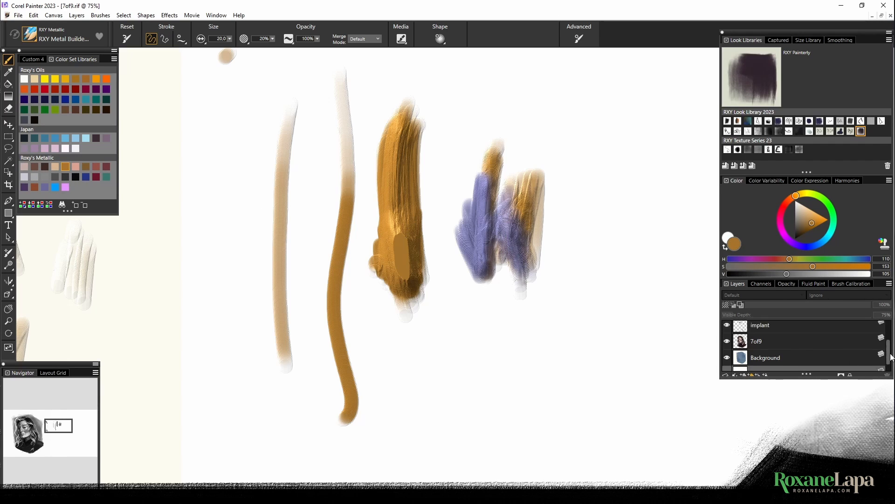
click(791, 351)
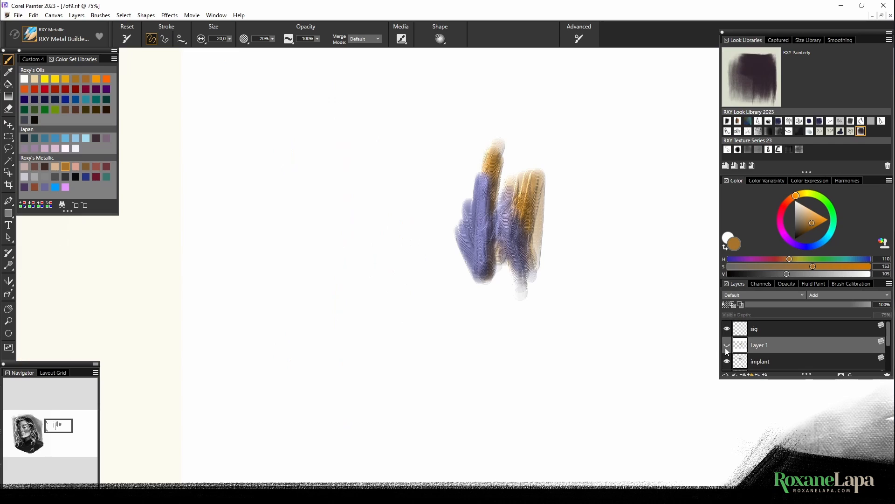
Choose the RXY Metal Builder 2 brush and paint long golden-brown strokes between the dense patch and the blue-violet marks
click(29, 35)
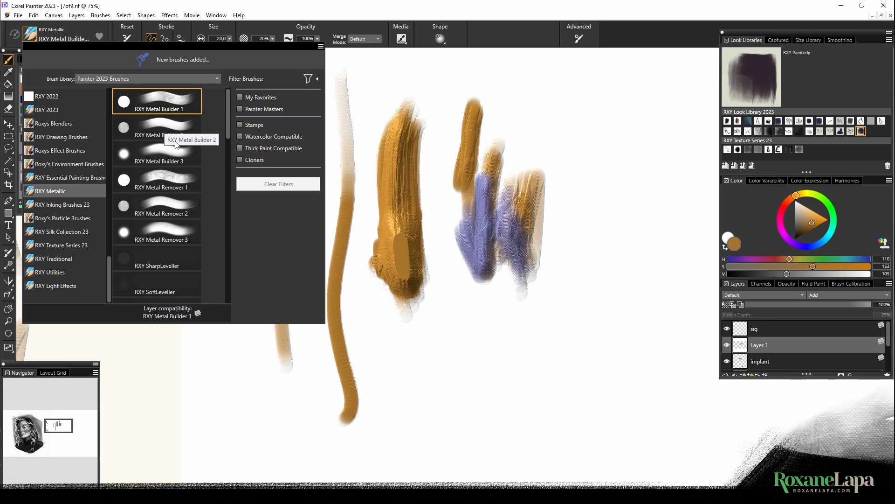
click(163, 130)
mouse_move(436, 79)
mouse_down()
mouse_move(444, 208)
mouse_move(444, 84)
mouse_move(441, 202)
mouse_move(427, 213)
mouse_move(433, 103)
mouse_move(426, 159)
mouse_move(448, 241)
mouse_up()
Switch to RXY Metal Builder 3, widen the upper golden-brown strokes and paint a separate soft patch above the blue-violet marks
click(37, 39)
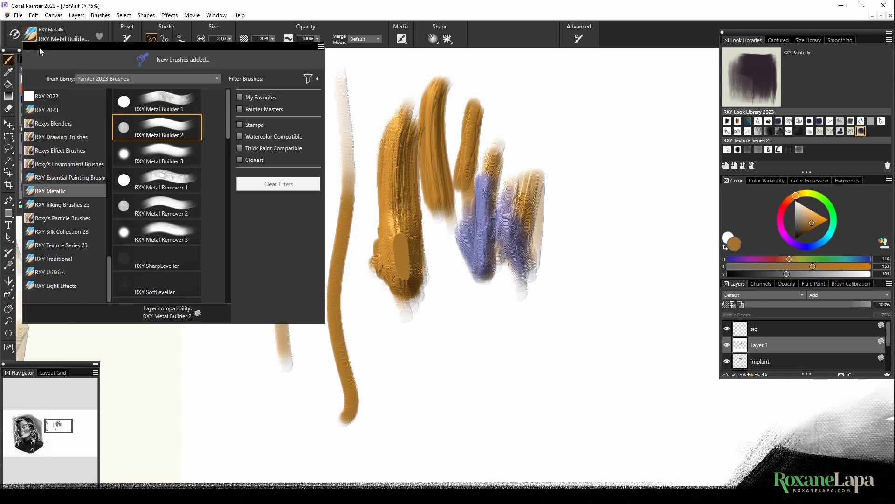
click(172, 161)
mouse_move(446, 196)
mouse_down()
mouse_move(458, 72)
mouse_move(449, 86)
mouse_move(451, 205)
mouse_move(452, 93)
mouse_move(461, 203)
mouse_up()
mouse_move(540, 111)
mouse_down()
mouse_move(542, 80)
mouse_move(546, 152)
mouse_move(557, 97)
mouse_move(544, 154)
mouse_move(535, 98)
mouse_up()
Choose RXY Metal Remover 1 and carve repeated vertical strokes into the dense golden-brown patch, extending past its left edge
click(29, 35)
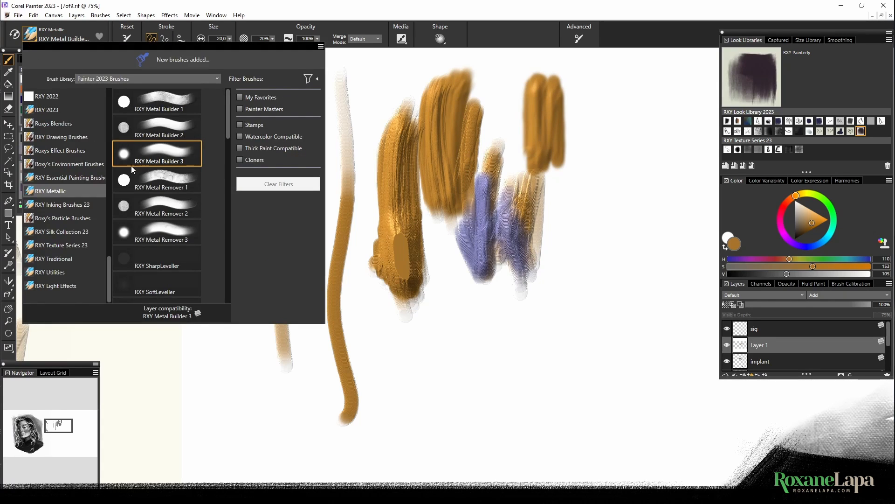
click(174, 183)
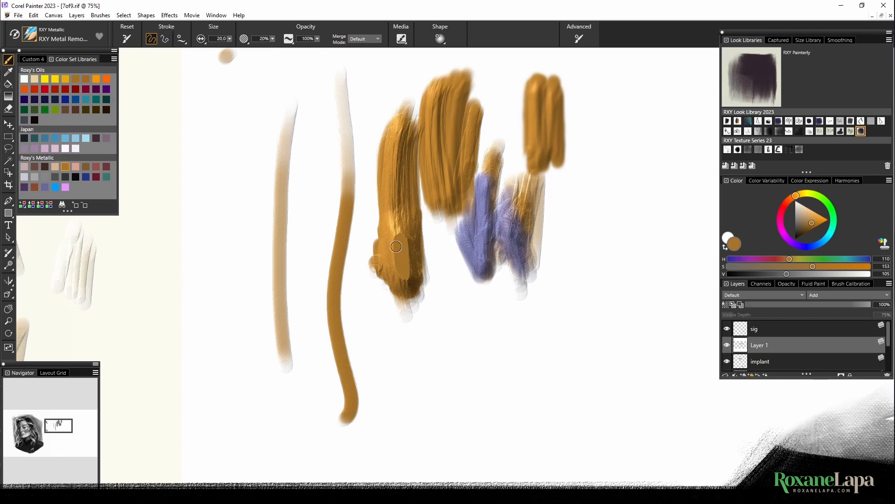
drag(401, 238, 411, 284)
drag(394, 241, 400, 287)
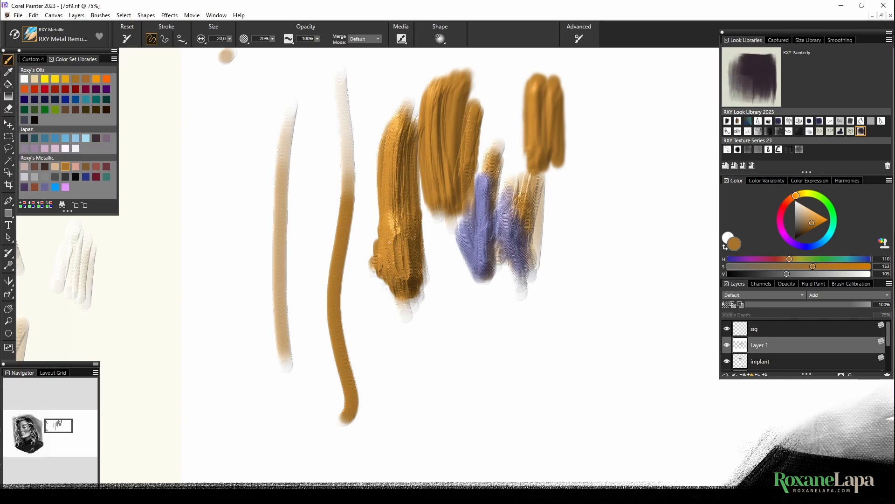
drag(396, 237, 401, 280)
drag(400, 239, 402, 281)
drag(392, 242, 397, 292)
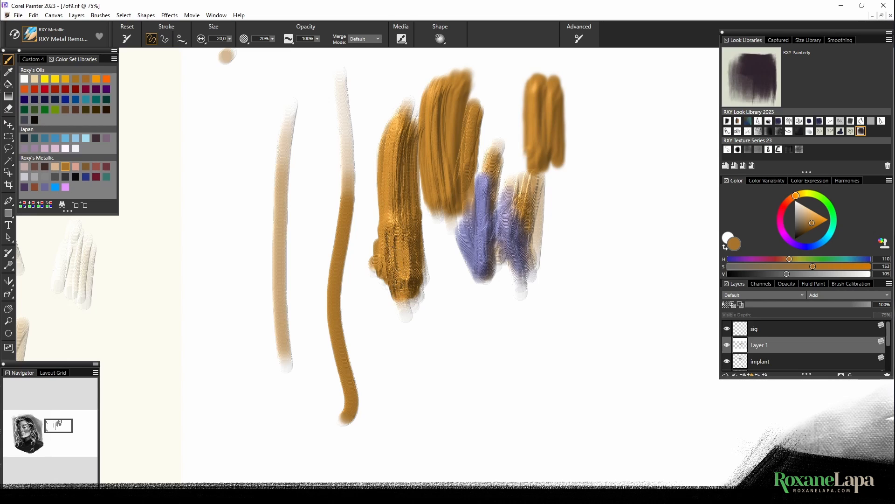
drag(390, 238, 385, 136)
mouse_move(368, 221)
mouse_down()
mouse_move(383, 280)
mouse_move(361, 264)
mouse_up()
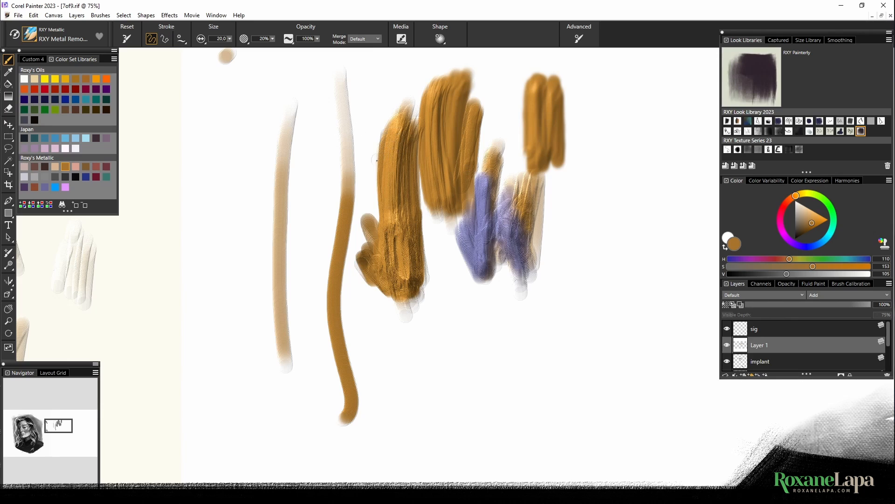
Carve a broad diagonal band with RXY Metal Remover 1 across the upper golden-brown patches, down to the long curved line
drag(378, 161, 483, 73)
drag(483, 73, 363, 179)
mouse_move(370, 165)
mouse_down()
mouse_move(459, 83)
mouse_move(342, 192)
mouse_move(481, 70)
mouse_move(364, 177)
mouse_up()
Stroke below the dense patch with RXY Metal Remover 2 and make a short vertical mark beside the curved line with RXY Metal Remover 3
click(31, 36)
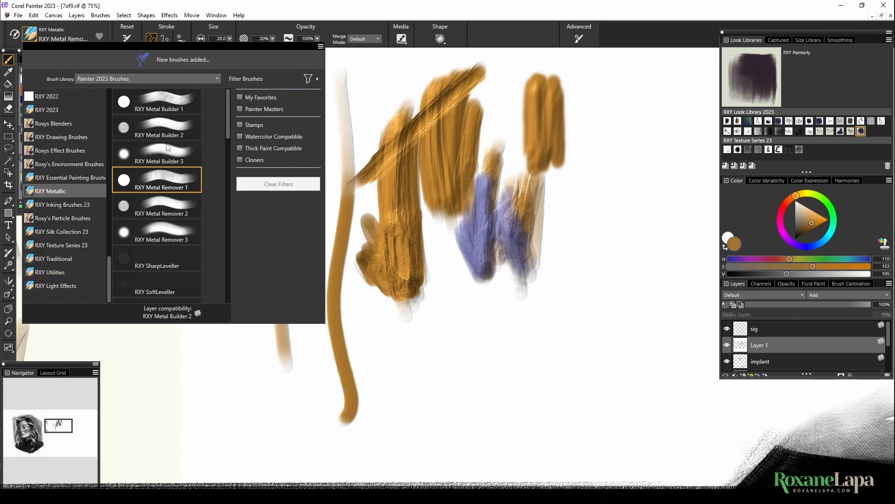
click(182, 214)
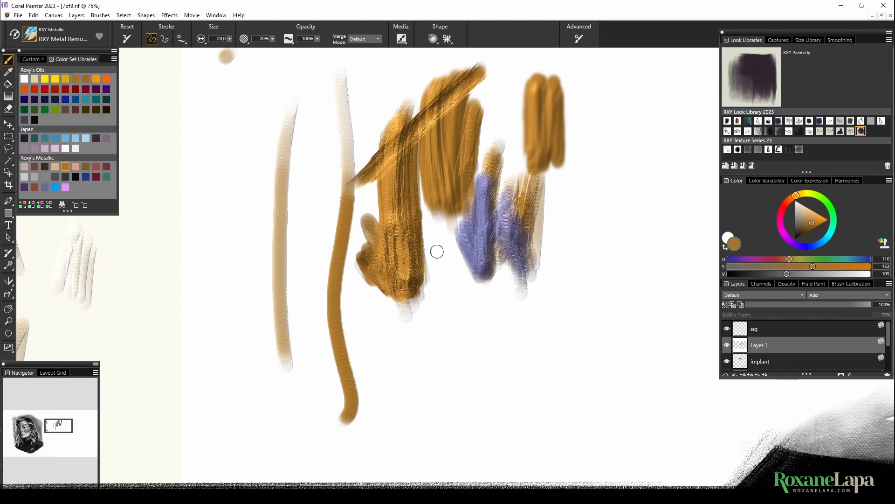
mouse_move(436, 250)
mouse_down()
mouse_move(455, 355)
mouse_move(467, 357)
mouse_move(436, 261)
mouse_up()
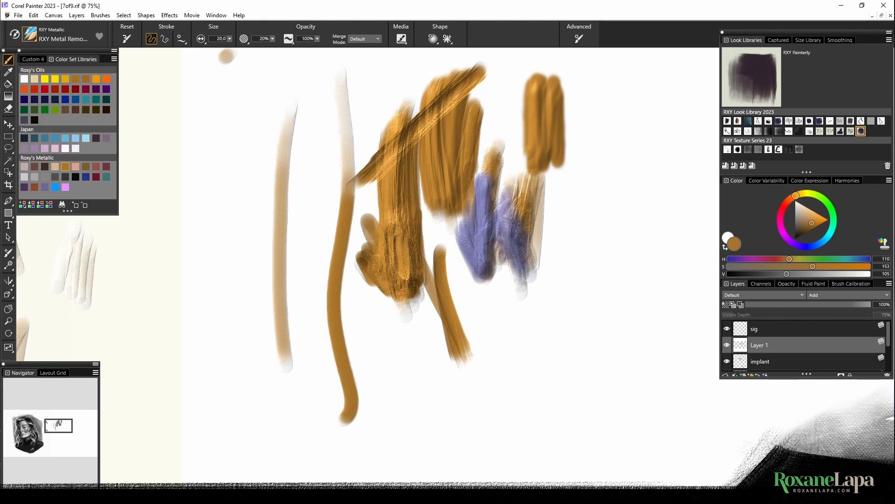
click(31, 36)
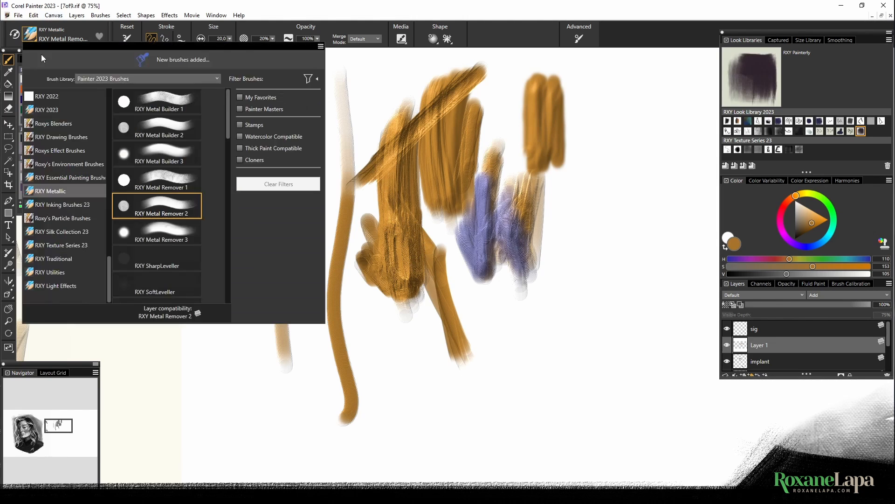
click(185, 238)
mouse_move(362, 118)
mouse_down()
mouse_move(352, 186)
mouse_move(359, 101)
mouse_move(355, 177)
mouse_up()
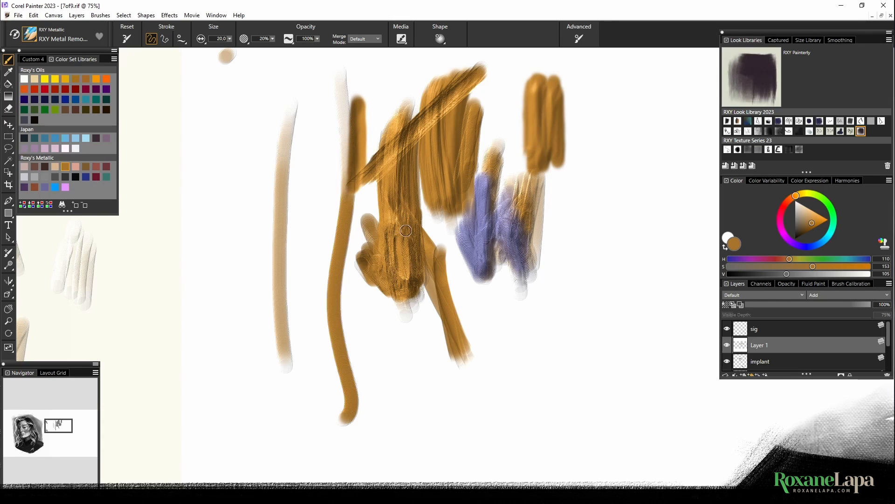
Choose RXY SharpLeveller and level the ridges in the lower part of the dense golden-brown patch with crossing strokes
click(33, 36)
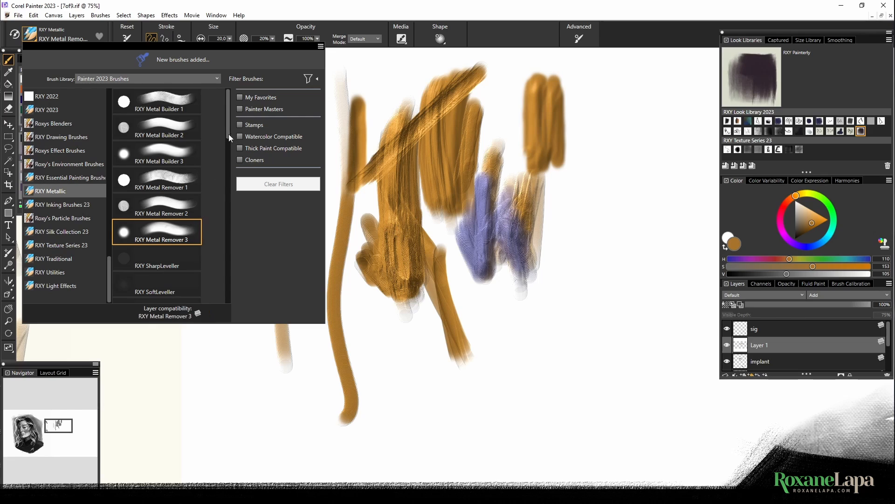
drag(228, 133, 225, 164)
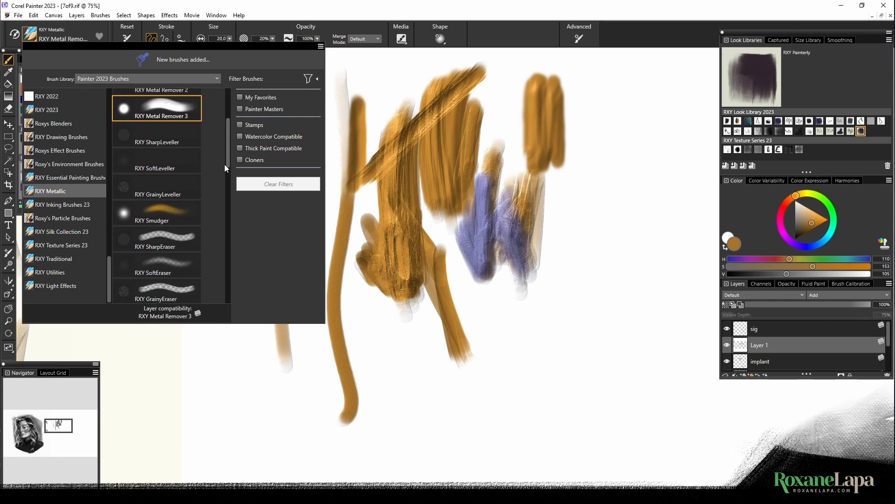
click(169, 139)
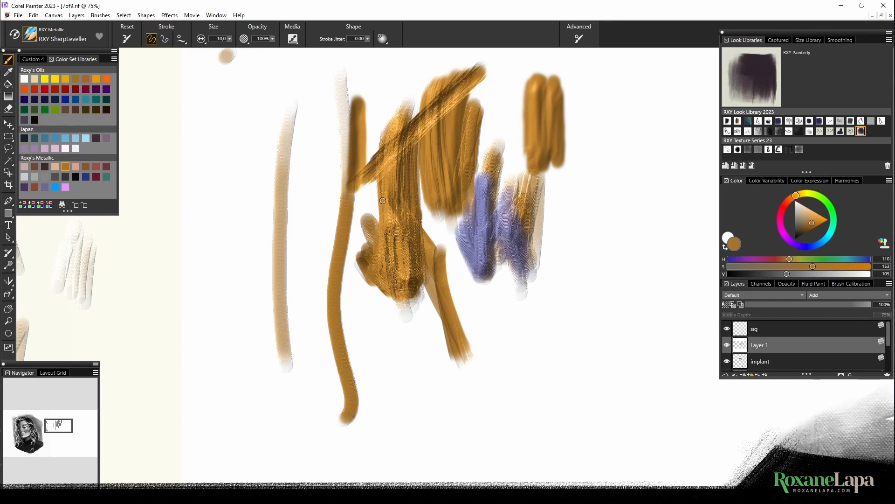
key(ctrl+plus)
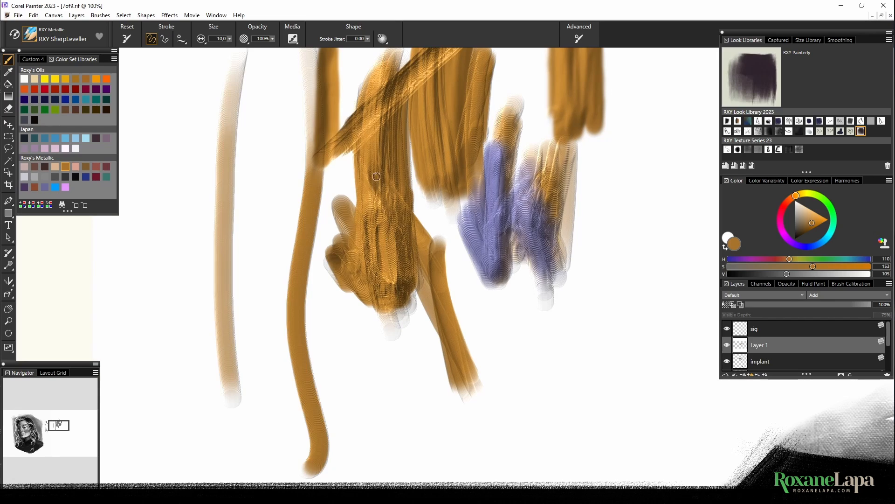
mouse_move(372, 184)
mouse_down()
mouse_move(365, 226)
mouse_move(376, 262)
mouse_move(369, 220)
mouse_move(384, 276)
mouse_move(386, 223)
mouse_move(359, 251)
mouse_move(376, 242)
mouse_move(359, 277)
mouse_move(399, 255)
mouse_move(380, 286)
mouse_move(391, 224)
mouse_move(356, 252)
mouse_move(392, 220)
mouse_move(359, 276)
mouse_move(393, 247)
mouse_move(375, 284)
mouse_move(411, 252)
mouse_move(355, 271)
mouse_move(378, 230)
mouse_move(354, 265)
mouse_move(394, 232)
mouse_move(366, 277)
mouse_move(399, 238)
mouse_move(382, 275)
mouse_up()
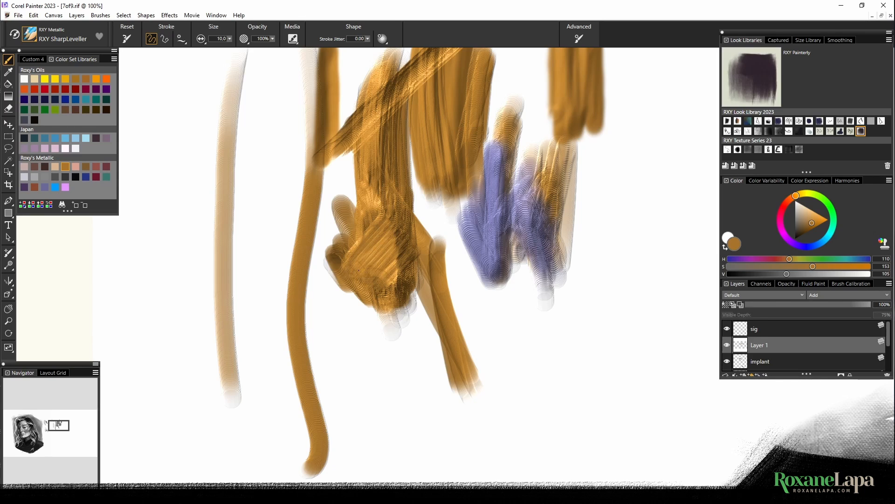
mouse_move(361, 245)
mouse_down()
mouse_move(391, 270)
mouse_move(389, 243)
mouse_move(399, 244)
mouse_move(374, 237)
mouse_move(387, 263)
mouse_move(362, 254)
mouse_move(374, 279)
mouse_move(352, 256)
mouse_move(395, 276)
mouse_move(384, 247)
mouse_move(395, 254)
mouse_move(400, 244)
mouse_move(373, 235)
mouse_move(339, 266)
mouse_move(384, 242)
mouse_move(364, 275)
mouse_move(393, 263)
mouse_move(387, 274)
mouse_move(373, 270)
mouse_move(370, 245)
mouse_up()
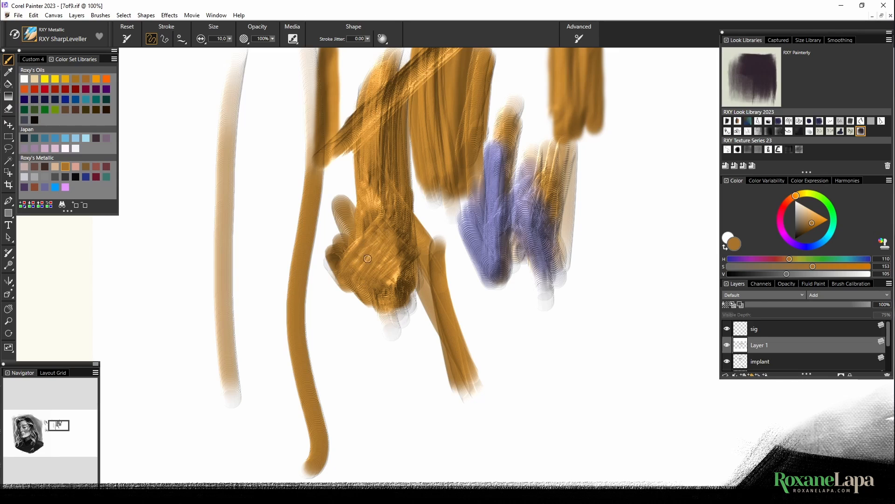
Smooth the dense patch's centre with RXY SoftLeveller and add grainy texture to its centre, upper part and lower edge with RXY GrainyLeveller
click(29, 38)
click(173, 163)
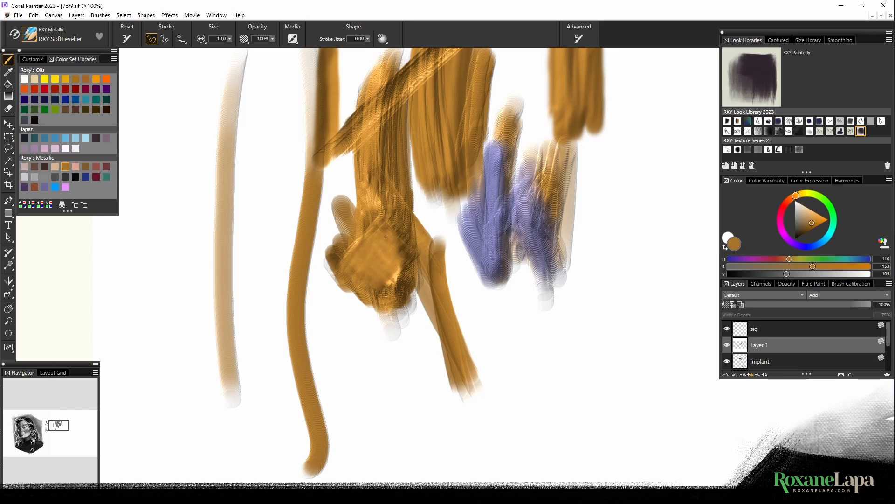
click(23, 39)
click(169, 191)
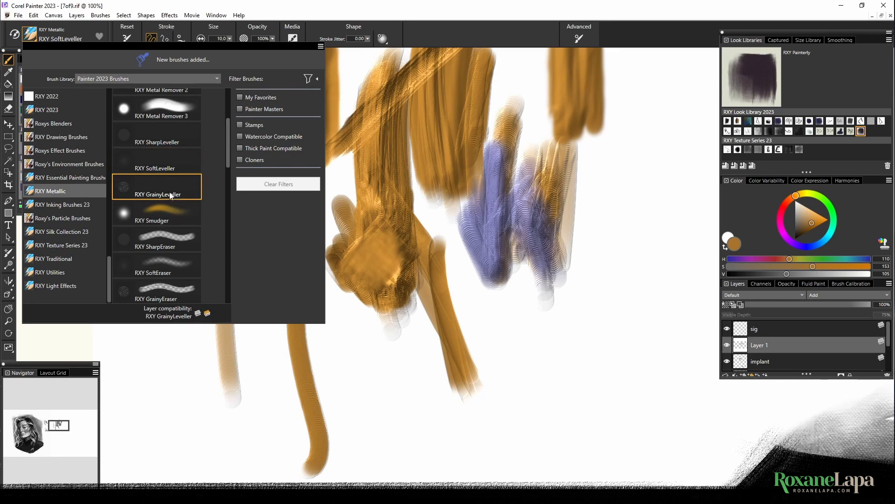
mouse_move(378, 260)
mouse_down()
mouse_move(354, 261)
mouse_move(356, 285)
mouse_move(352, 249)
mouse_move(383, 277)
mouse_move(387, 243)
mouse_up()
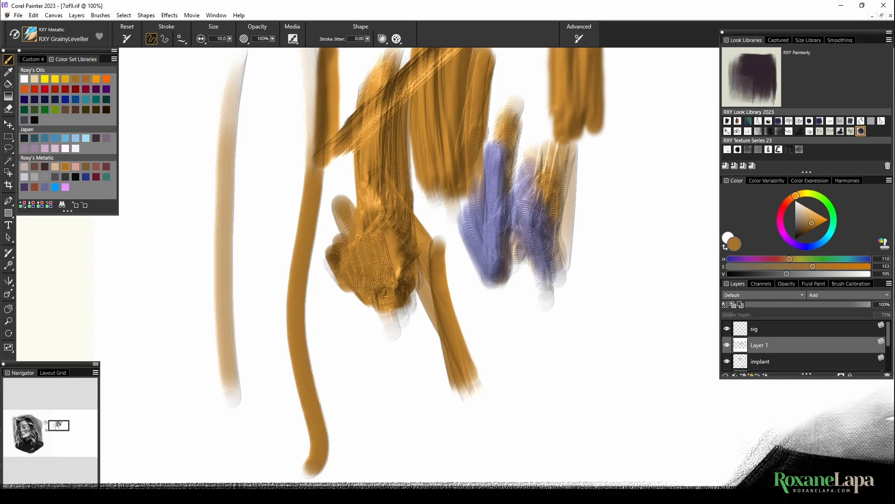
mouse_move(368, 140)
mouse_down()
mouse_move(389, 161)
mouse_move(369, 178)
mouse_move(368, 196)
mouse_move(380, 161)
mouse_move(395, 174)
mouse_move(381, 143)
mouse_move(368, 166)
mouse_up()
mouse_move(380, 273)
mouse_down()
mouse_move(408, 310)
mouse_move(396, 322)
mouse_move(434, 299)
mouse_move(441, 308)
mouse_move(387, 280)
mouse_move(411, 308)
mouse_move(422, 289)
mouse_move(404, 326)
mouse_move(408, 298)
mouse_up()
Choose RXY Smudger, push the dense patch's paint outward in short smears and drag golden-brown into the blue-violet marks
click(36, 41)
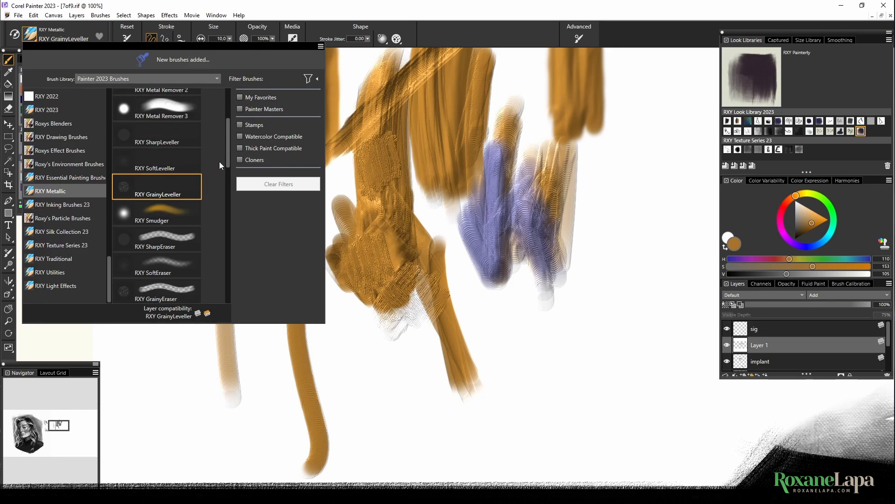
scroll(226, 149, down, 4)
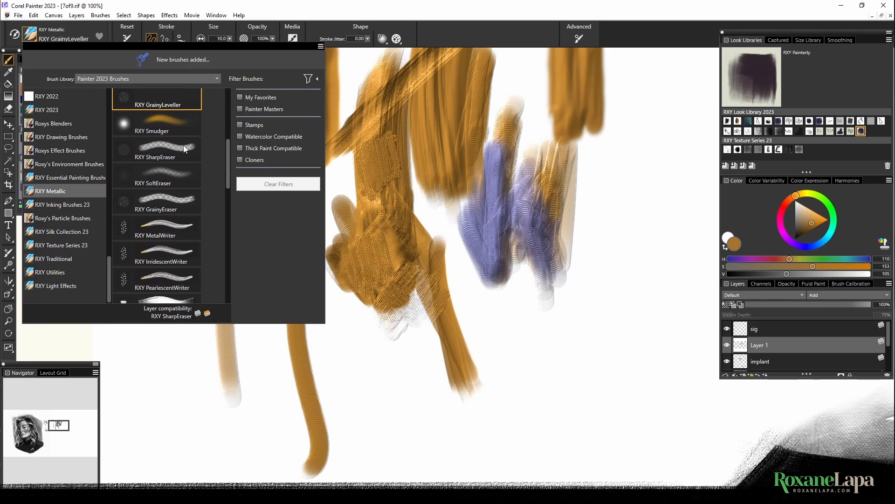
click(159, 119)
mouse_move(380, 268)
mouse_down()
mouse_move(375, 219)
mouse_move(369, 254)
mouse_move(385, 187)
mouse_move(366, 196)
mouse_move(354, 261)
mouse_move(370, 293)
mouse_move(392, 266)
mouse_move(380, 200)
mouse_move(387, 205)
mouse_move(333, 273)
mouse_move(355, 327)
mouse_up()
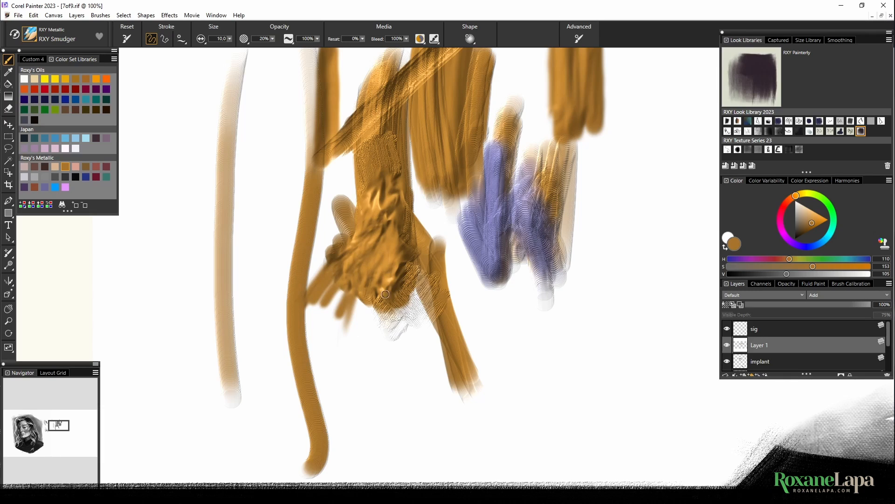
mouse_move(386, 294)
mouse_down()
mouse_move(363, 315)
mouse_move(366, 280)
mouse_move(396, 280)
mouse_up()
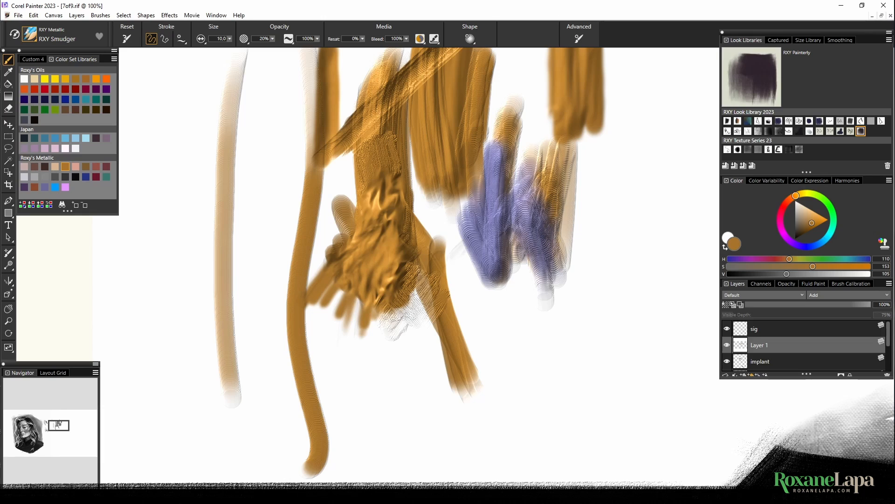
drag(446, 301, 511, 225)
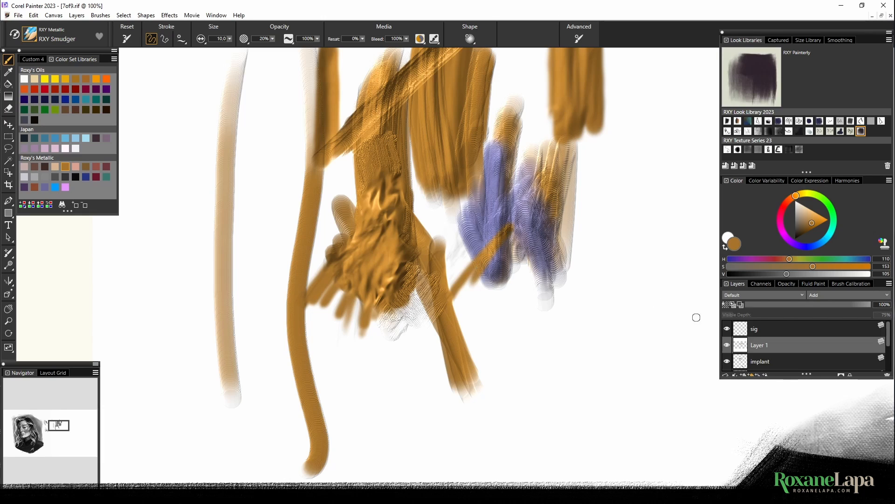
Smudge the blue-violet marks with the Canvas layer selected, switch back to Layer 1 and smear the dense patch's lower part
scroll(885, 344, down, 3)
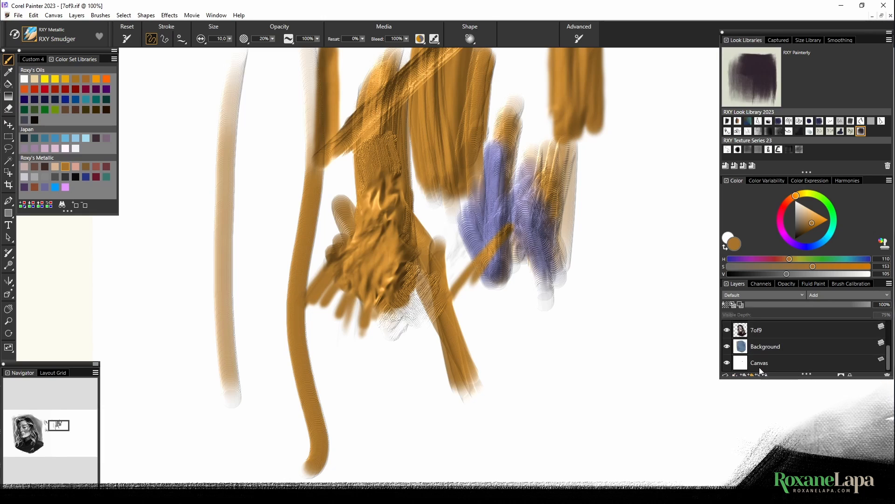
click(769, 362)
mouse_move(430, 248)
mouse_down()
mouse_move(521, 196)
mouse_move(553, 193)
mouse_move(475, 257)
mouse_up()
scroll(889, 363, up, 3)
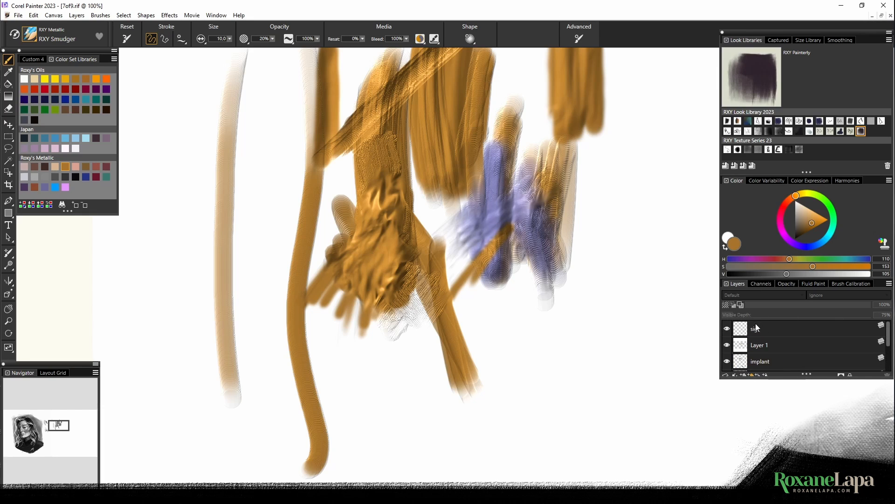
click(769, 346)
drag(383, 274, 392, 335)
Choose RXY SharpEraser, erase a diagonal band across the dense patch and curved line, and trim the lower tip of the slanted stroke
click(31, 33)
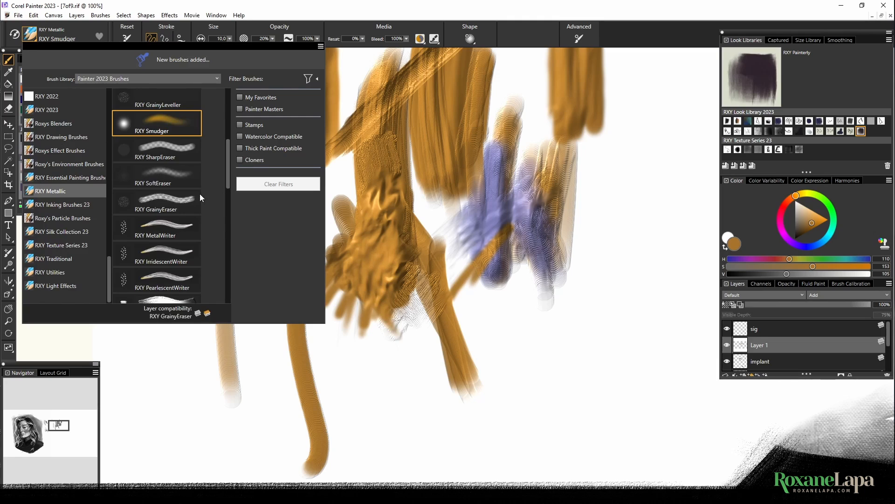
click(180, 152)
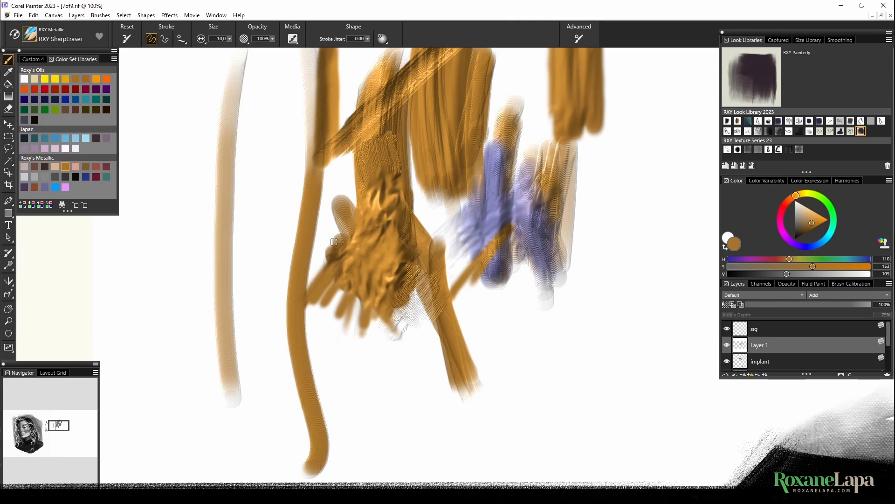
drag(288, 298, 422, 156)
mouse_move(350, 222)
mouse_down()
mouse_move(375, 187)
mouse_move(296, 298)
mouse_move(374, 185)
mouse_up()
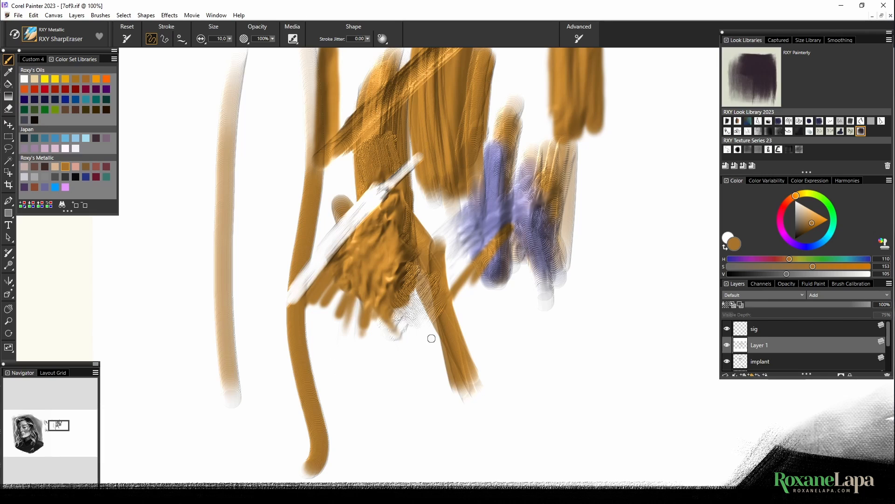
drag(492, 365, 473, 399)
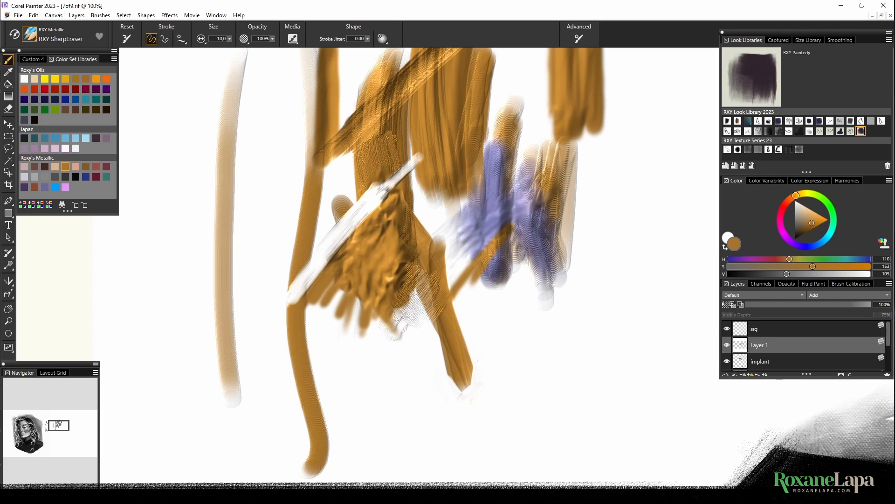
drag(463, 382, 449, 388)
Choose RXY SoftEraser and softly erase around the lower tip of the slanted golden-brown stroke
click(31, 36)
click(156, 178)
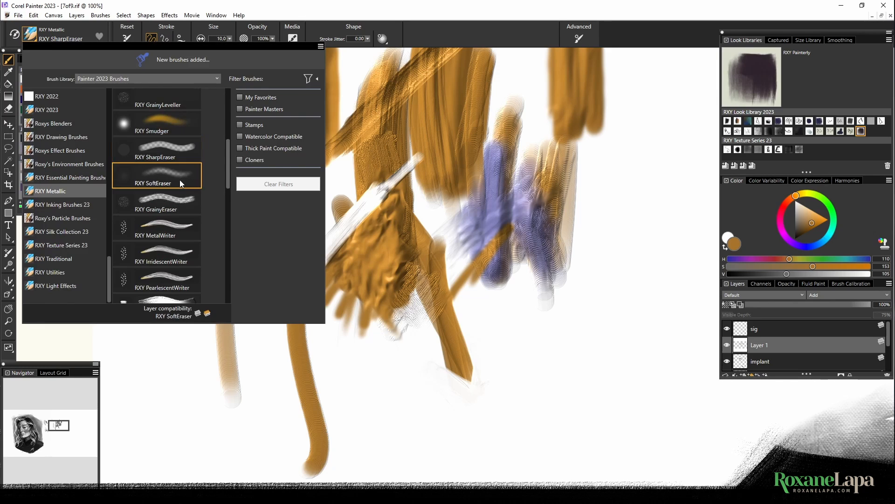
mouse_move(470, 369)
mouse_down()
mouse_move(467, 341)
mouse_move(474, 383)
mouse_move(468, 332)
mouse_move(473, 385)
mouse_move(471, 347)
mouse_move(452, 369)
mouse_move(455, 379)
mouse_move(445, 363)
mouse_up()
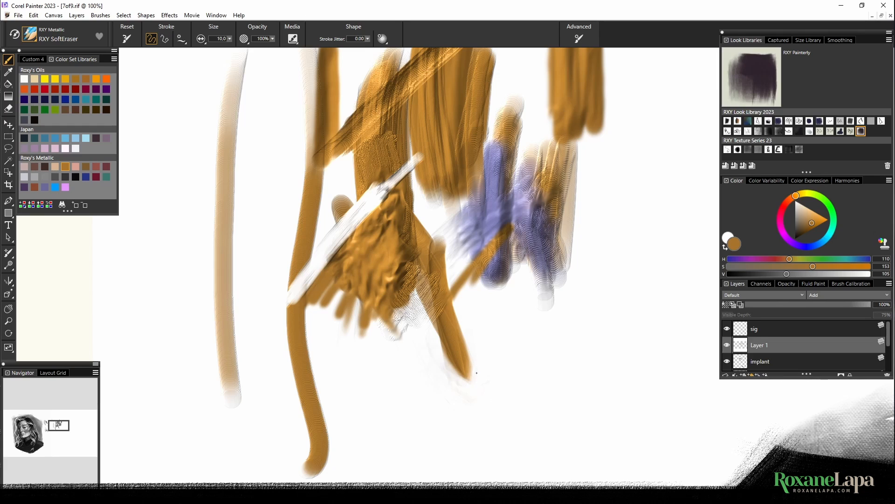
Choose RXY GrainyEraser and erase the lower end of the slanted golden-brown stroke with repeated grainy strokes
click(31, 35)
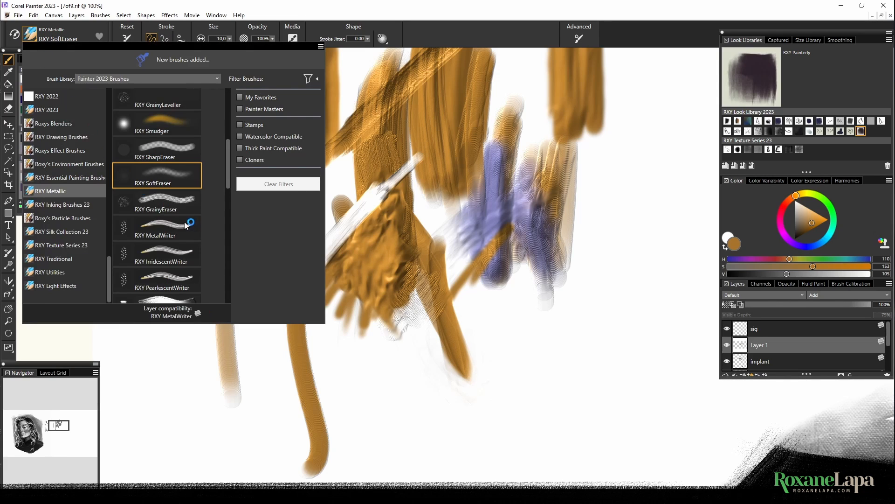
click(179, 204)
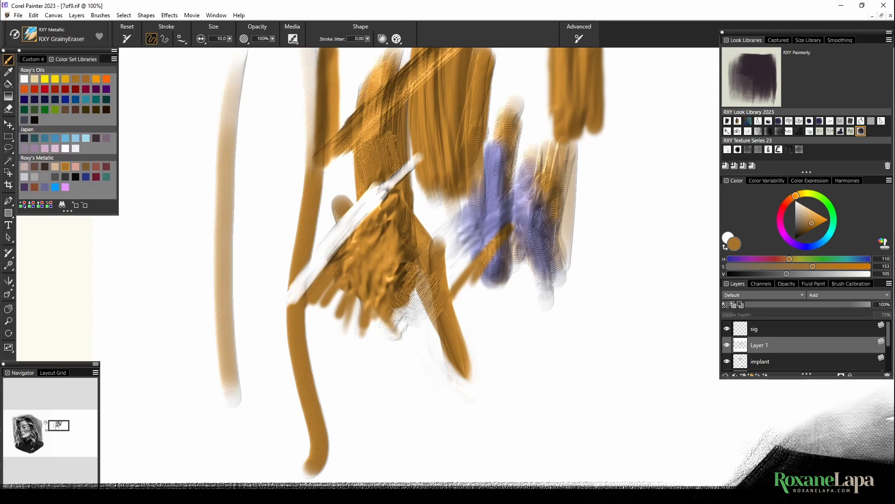
mouse_move(449, 378)
mouse_down()
mouse_move(460, 366)
mouse_move(439, 349)
mouse_up()
mouse_move(476, 403)
mouse_down()
mouse_move(464, 356)
mouse_move(469, 333)
mouse_move(452, 356)
mouse_move(469, 354)
mouse_move(458, 379)
mouse_move(472, 391)
mouse_up()
mouse_move(485, 358)
mouse_down()
mouse_move(447, 392)
mouse_move(466, 339)
mouse_up()
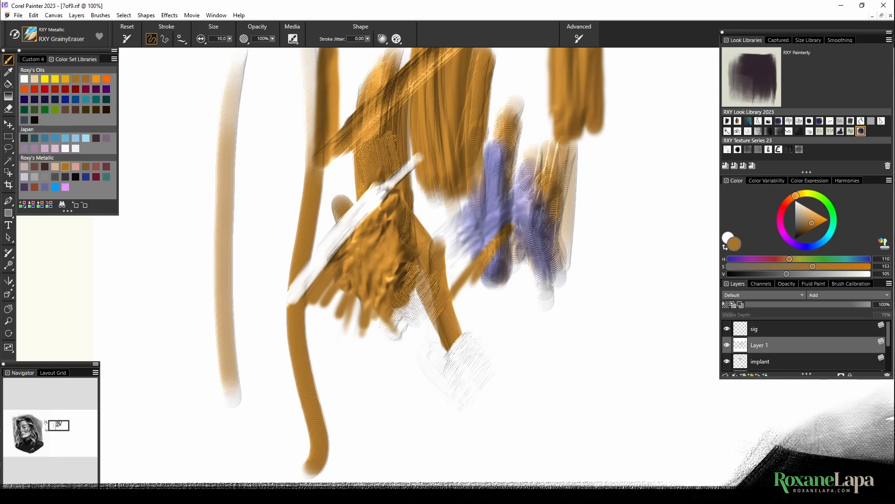
drag(458, 386, 442, 402)
drag(481, 355, 436, 393)
Choose RXY MetalWriter and draw a looping line with a short handwritten signature beside it on the cleared Layer 1
click(33, 35)
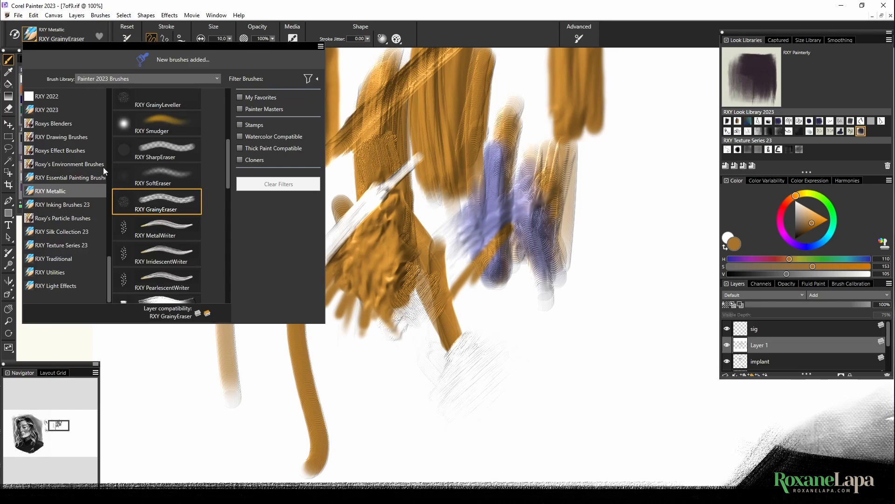
click(174, 227)
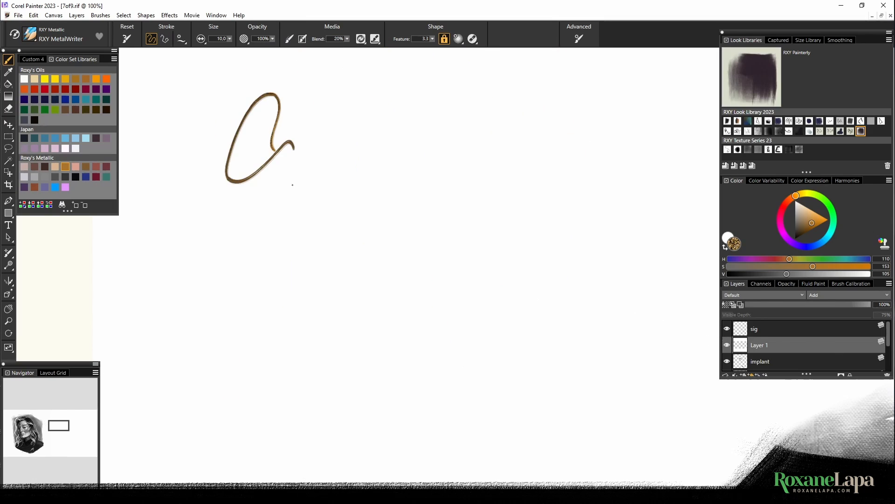
mouse_move(295, 140)
mouse_down()
mouse_move(280, 120)
mouse_move(311, 224)
mouse_move(493, 202)
mouse_up()
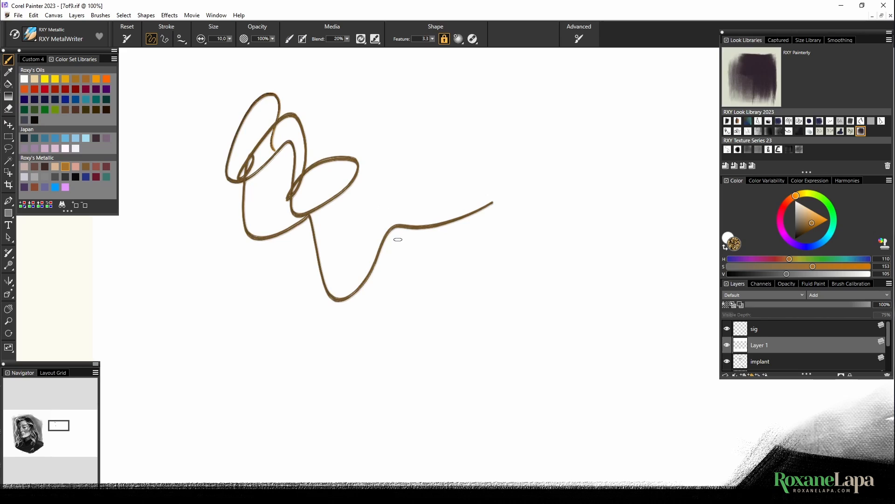
mouse_move(411, 216)
mouse_down()
mouse_move(410, 129)
mouse_move(432, 158)
mouse_move(435, 210)
mouse_up()
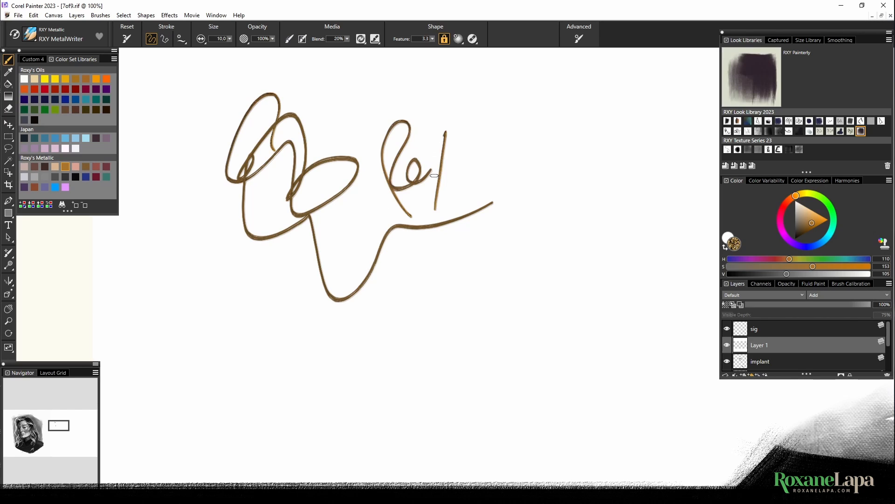
mouse_move(425, 143)
mouse_down()
mouse_move(449, 184)
mouse_move(473, 130)
mouse_move(442, 249)
mouse_up()
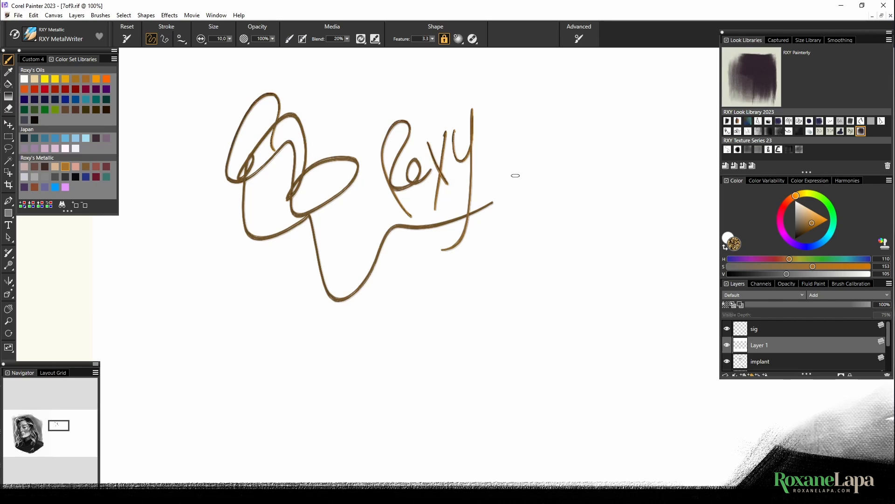
Draw a few more MetalWriter strokes below the signature and clear everything from Layer 1
mouse_move(518, 277)
mouse_down()
mouse_move(512, 262)
mouse_move(549, 249)
mouse_move(534, 238)
mouse_move(542, 247)
mouse_up()
drag(533, 234, 550, 241)
mouse_move(554, 225)
mouse_down()
mouse_move(565, 228)
mouse_move(559, 293)
mouse_up()
key(Delete)
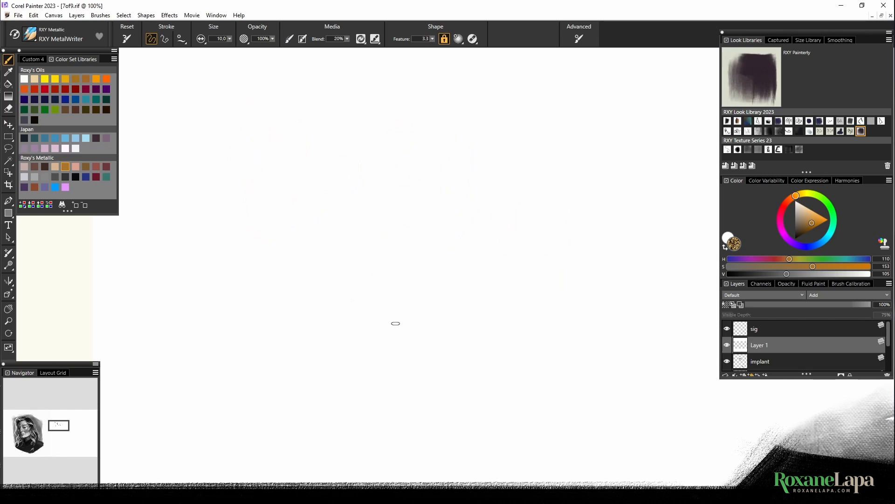
Handwrite the word "Congrats" in golden brown across the middle of the empty canvas with RXY MetalWriter
mouse_move(366, 180)
mouse_down()
mouse_move(361, 201)
mouse_move(385, 230)
mouse_move(373, 206)
mouse_up()
mouse_move(386, 209)
mouse_down()
mouse_move(392, 226)
mouse_move(401, 220)
mouse_up()
mouse_move(411, 189)
mouse_down()
mouse_move(424, 222)
mouse_move(406, 251)
mouse_up()
mouse_move(432, 203)
mouse_down()
mouse_move(436, 209)
mouse_move(437, 183)
mouse_up()
drag(455, 179, 460, 198)
drag(453, 123, 470, 197)
mouse_move(432, 169)
mouse_down()
mouse_move(495, 147)
mouse_move(475, 187)
mouse_up()
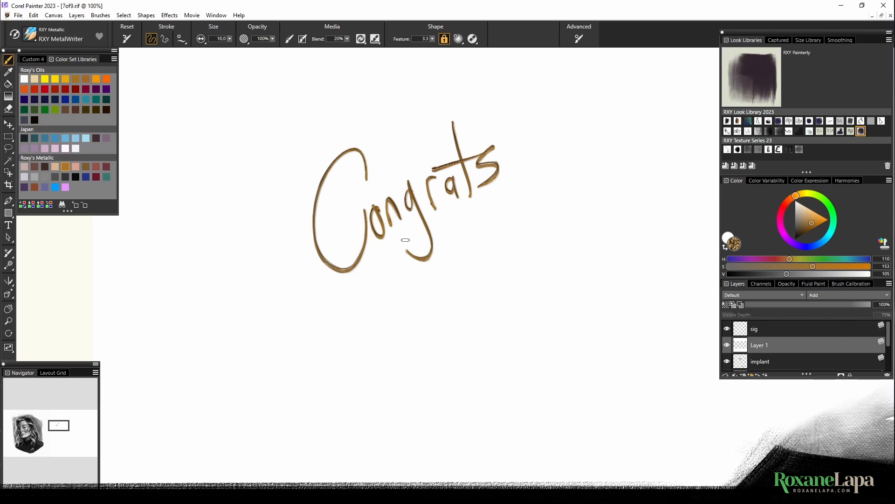
Check the Color Variability settings and hatch a dense golden-brown patch of overlapping strokes below the end of "Congrats"
click(767, 180)
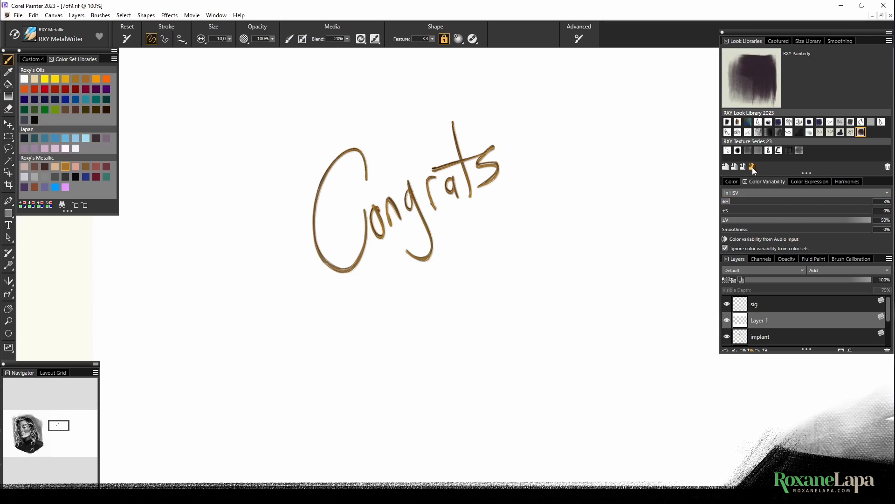
click(733, 185)
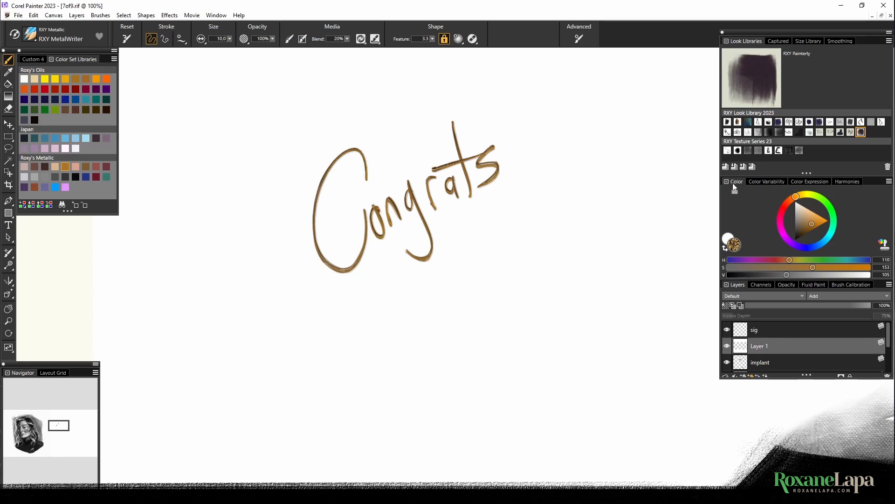
mouse_move(482, 213)
mouse_down()
mouse_move(453, 296)
mouse_move(490, 218)
mouse_up()
mouse_move(473, 261)
mouse_down()
mouse_move(487, 239)
mouse_move(469, 295)
mouse_up()
key(ctrl+plus)
key(ctrl+plus)
key(ctrl+plus)
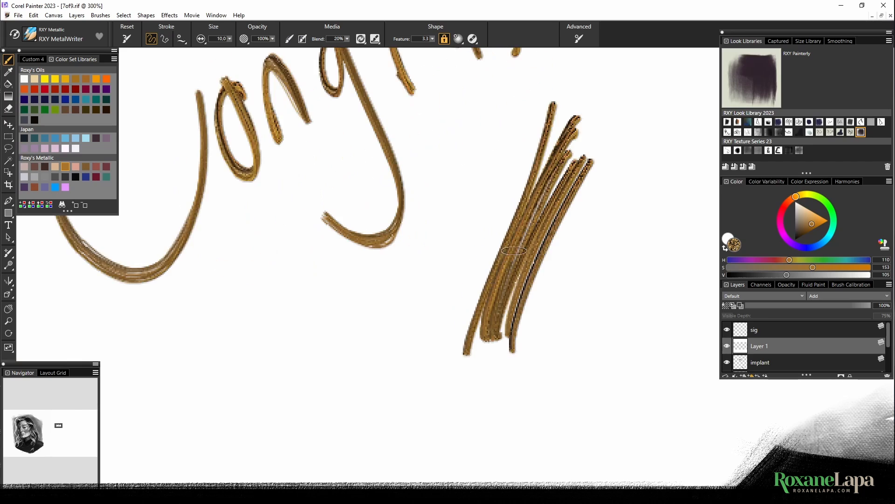
mouse_move(512, 218)
mouse_down()
mouse_move(515, 185)
mouse_move(448, 346)
mouse_move(454, 239)
mouse_move(420, 362)
mouse_up()
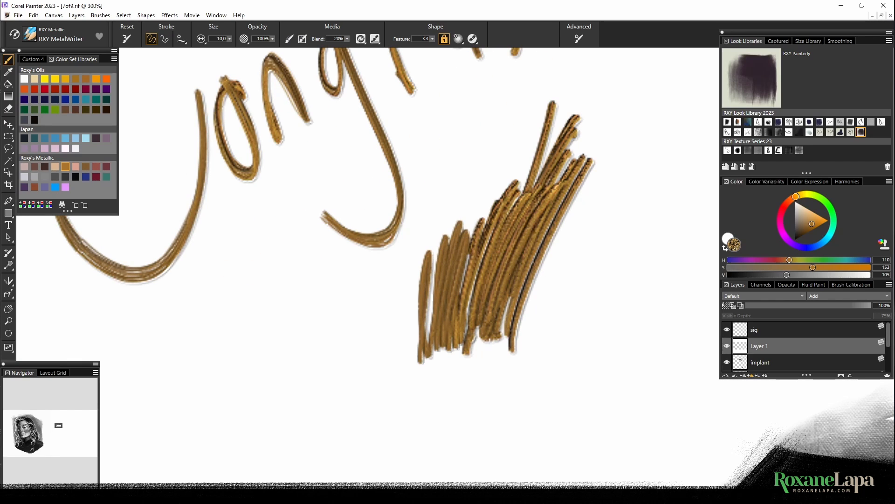
mouse_move(537, 258)
mouse_down()
mouse_move(494, 327)
mouse_move(550, 238)
mouse_move(567, 256)
mouse_move(513, 354)
mouse_move(583, 276)
mouse_move(485, 280)
mouse_move(468, 266)
mouse_move(494, 280)
mouse_up()
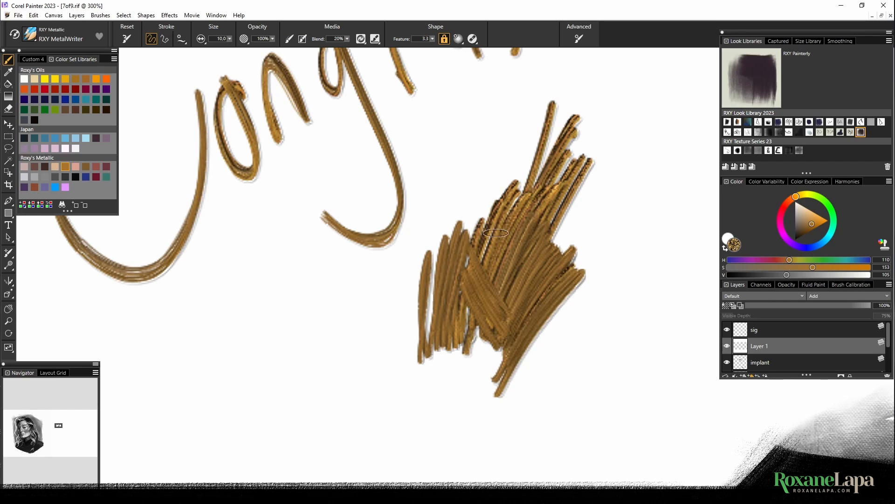
drag(472, 194, 450, 368)
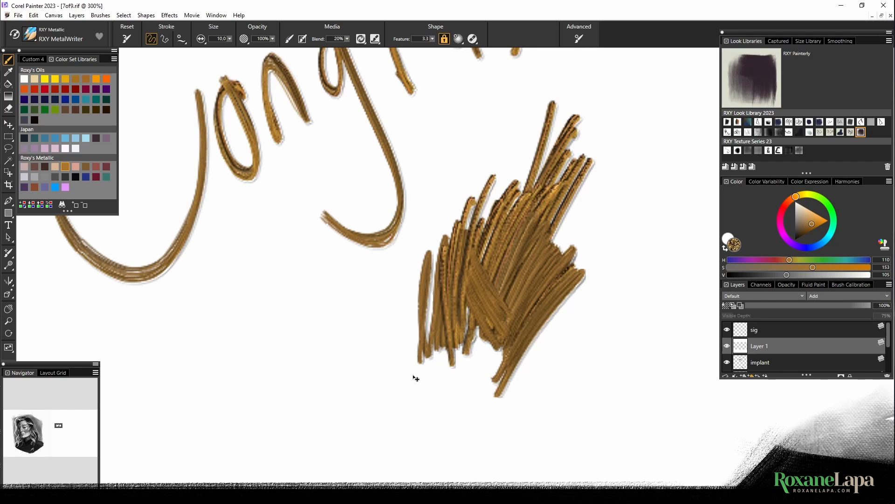
scroll(446, 272, down, 1)
scroll(445, 205, down, 1)
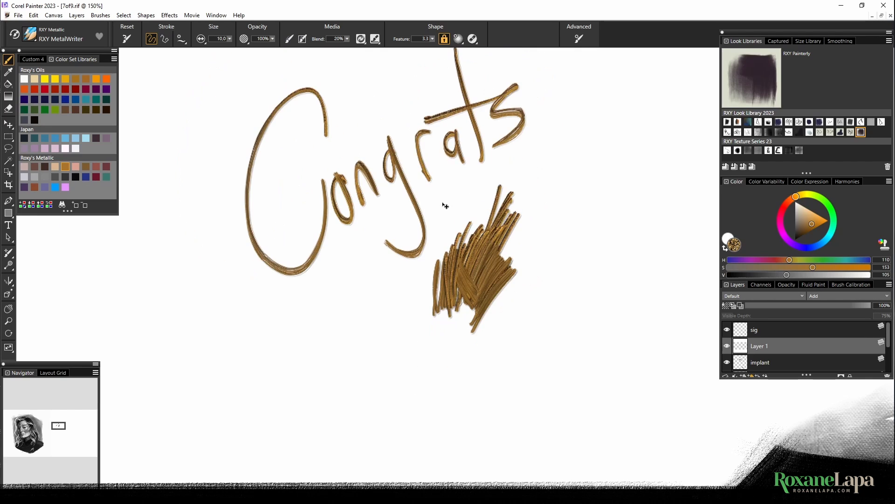
scroll(445, 206, down, 1)
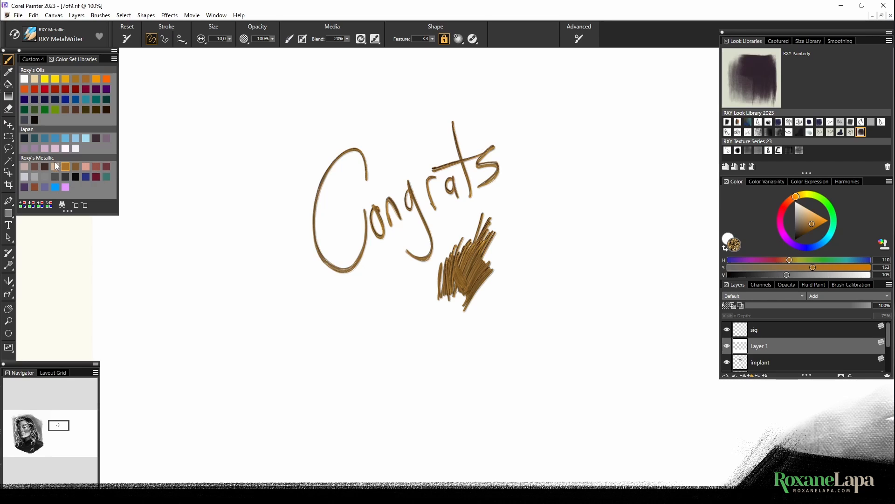
Pick a muted red from Roxy's Metallic colours and build up a long curved band of strokes left of "Congrats"
click(96, 167)
drag(222, 142, 249, 274)
drag(223, 148, 251, 275)
drag(234, 230, 274, 292)
drag(222, 128, 277, 297)
drag(224, 145, 276, 302)
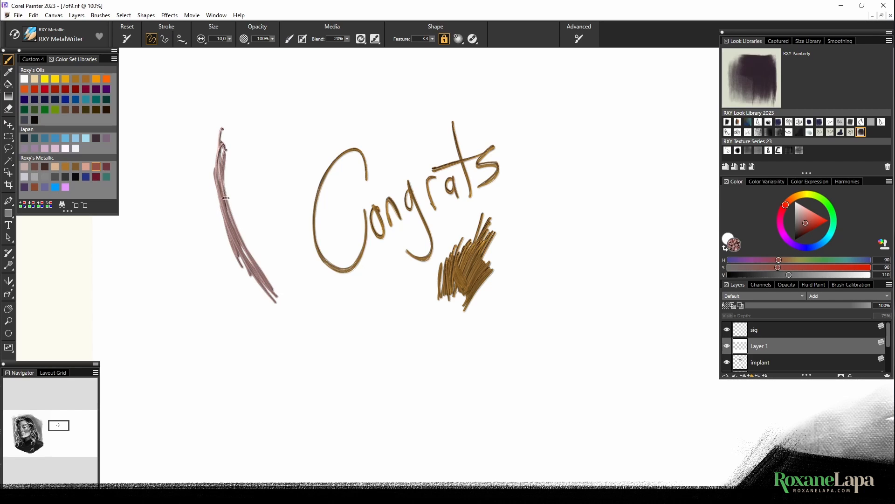
mouse_move(224, 165)
mouse_down()
mouse_move(264, 288)
mouse_move(295, 330)
mouse_up()
Pick the darker red metallic colour and layer strokes along the curved band as shading
click(107, 166)
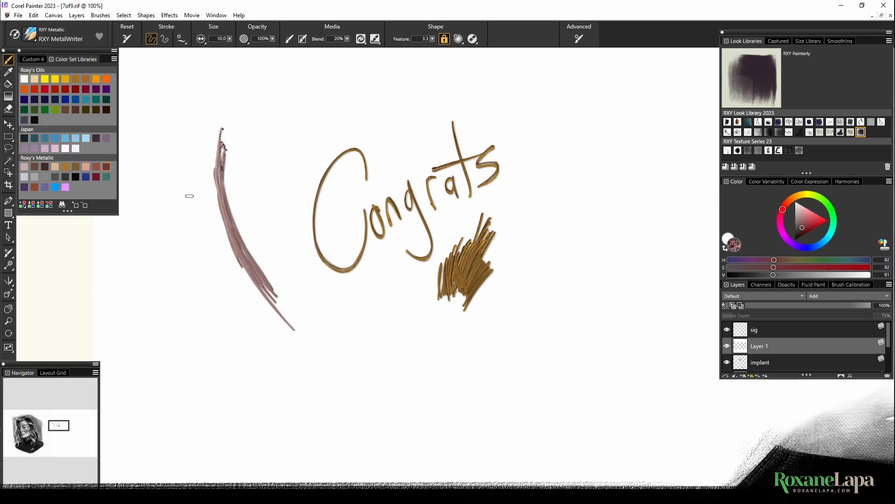
mouse_move(220, 193)
mouse_down()
mouse_move(244, 265)
mouse_move(274, 302)
mouse_up()
mouse_move(220, 190)
mouse_down()
mouse_move(244, 265)
mouse_move(282, 313)
mouse_up()
drag(225, 231, 260, 294)
drag(214, 167, 295, 330)
drag(219, 190, 285, 321)
Pick the light copper-pink metallic colour and add highlight strokes along the curved band
click(87, 168)
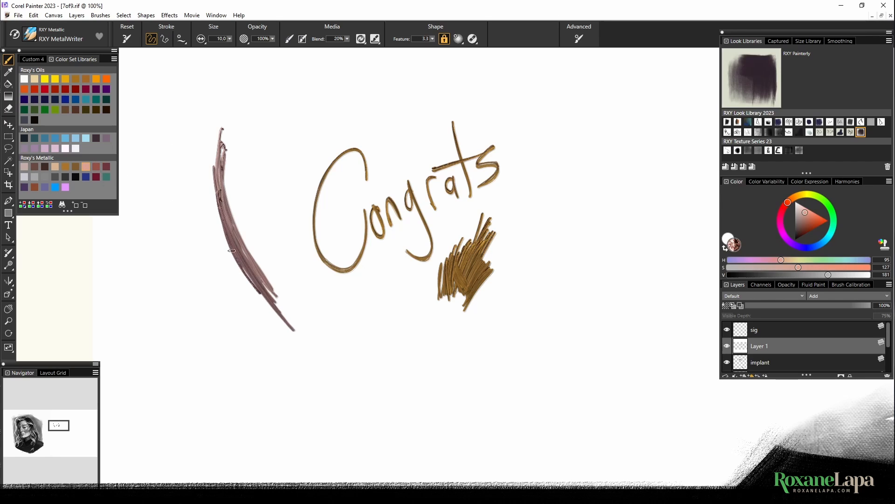
drag(230, 213, 265, 281)
mouse_move(219, 162)
mouse_down()
mouse_move(235, 228)
mouse_move(276, 290)
mouse_up()
drag(222, 178, 276, 289)
drag(223, 149, 247, 258)
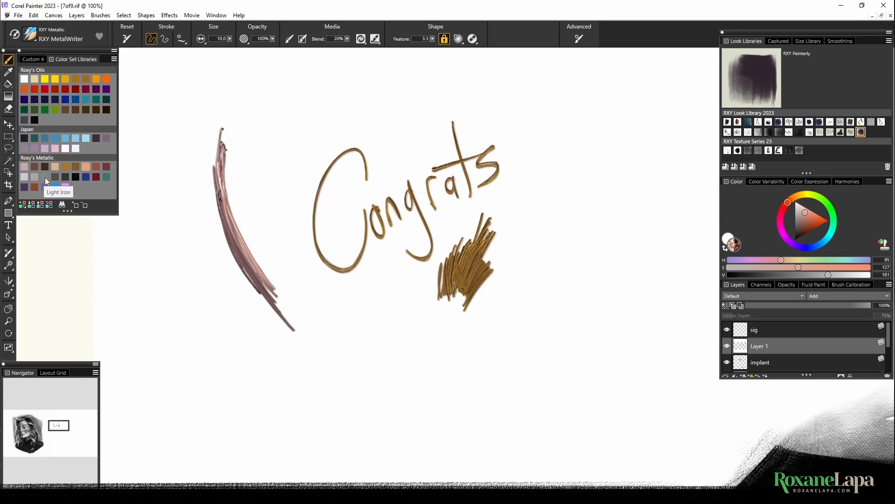
Pick the near-black metallic colour, draw a thin line beside the curved band, and darken the band's lower left edge
click(76, 177)
drag(187, 174, 244, 301)
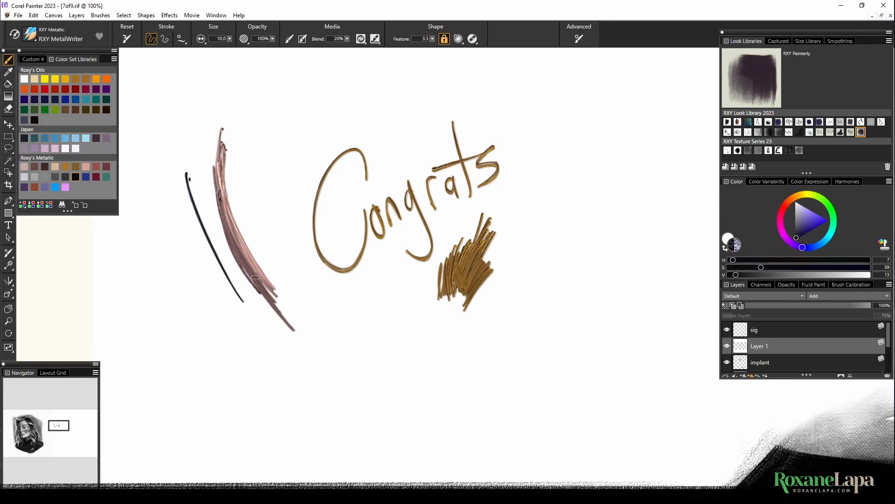
drag(220, 208, 275, 305)
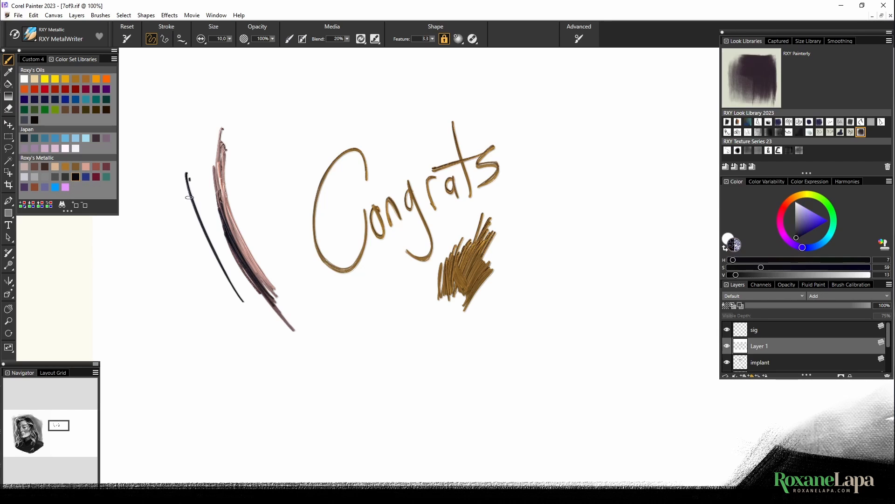
Scribble a metallic blue squiggle and a dark red one above the start of "Congrats"
click(86, 177)
mouse_move(242, 174)
mouse_down()
mouse_move(269, 139)
mouse_move(330, 99)
mouse_up()
click(96, 176)
drag(287, 166, 397, 80)
drag(332, 140, 369, 185)
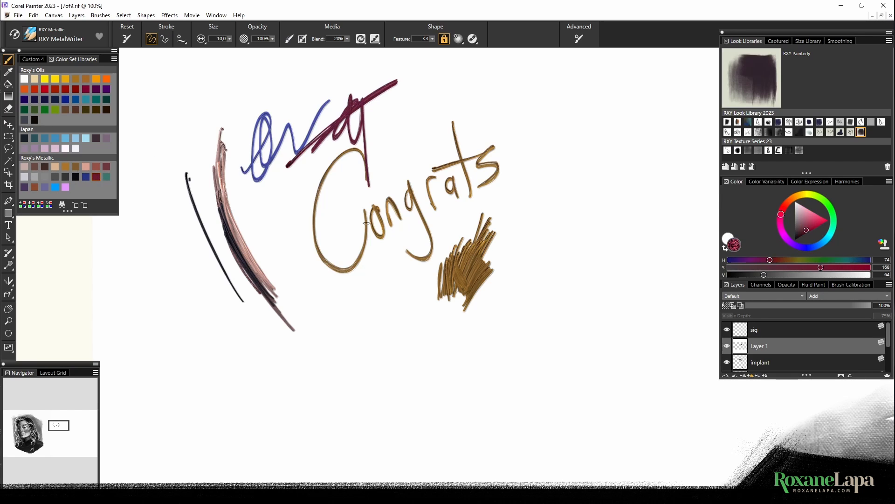
Scribble a metallic green patch between the curved band and "Congrats", and a purple zigzag above the thin black line
click(106, 176)
drag(265, 190, 301, 285)
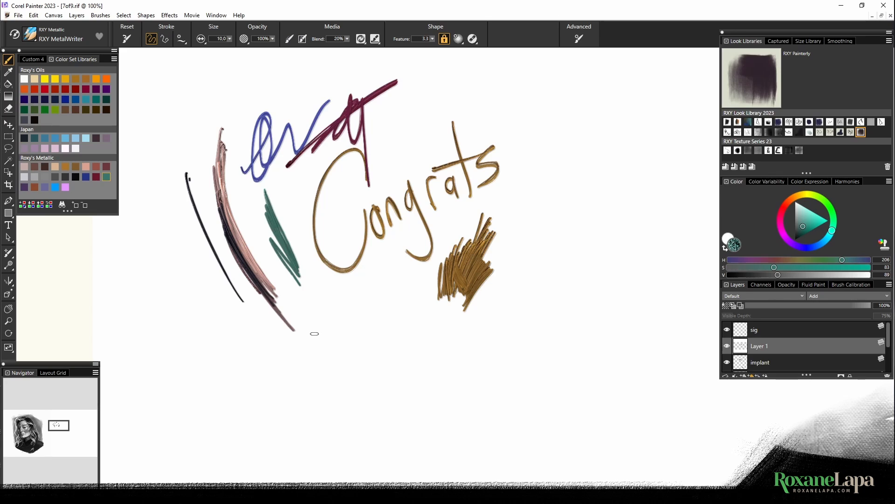
click(45, 186)
mouse_move(232, 89)
mouse_down()
mouse_move(176, 95)
mouse_move(186, 227)
mouse_up()
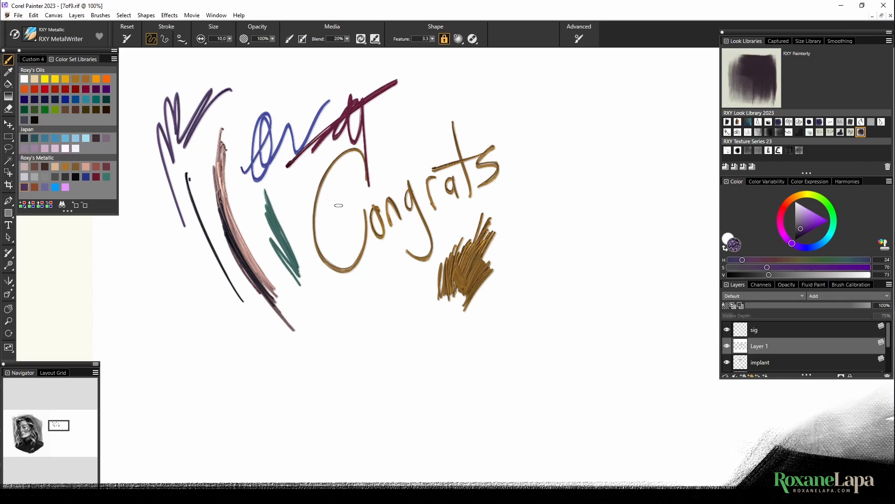
Set the MetalWriter size to 30 and paint broad purple strokes to the right of the golden-brown patch
click(30, 36)
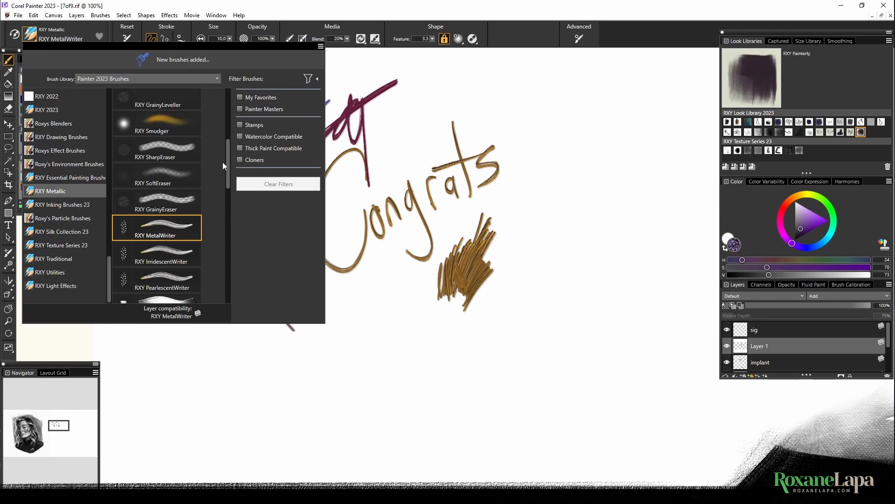
scroll(224, 154, up, 2)
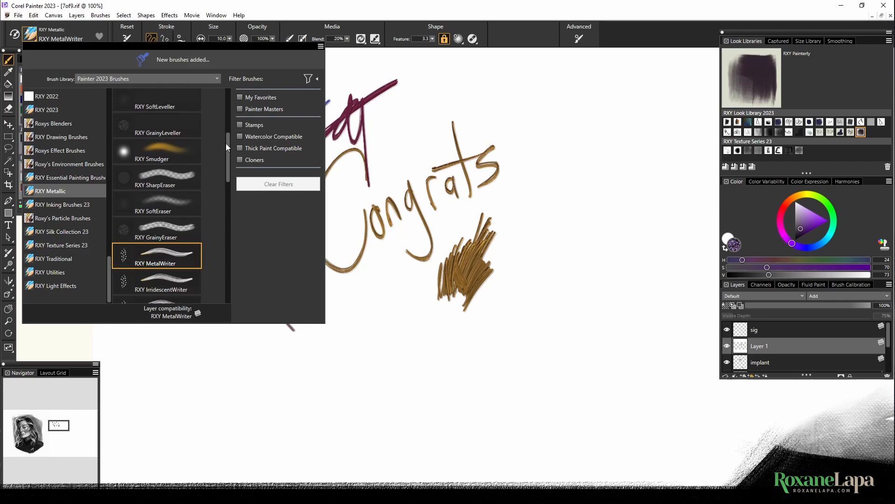
click(200, 5)
click(216, 40)
text(30)
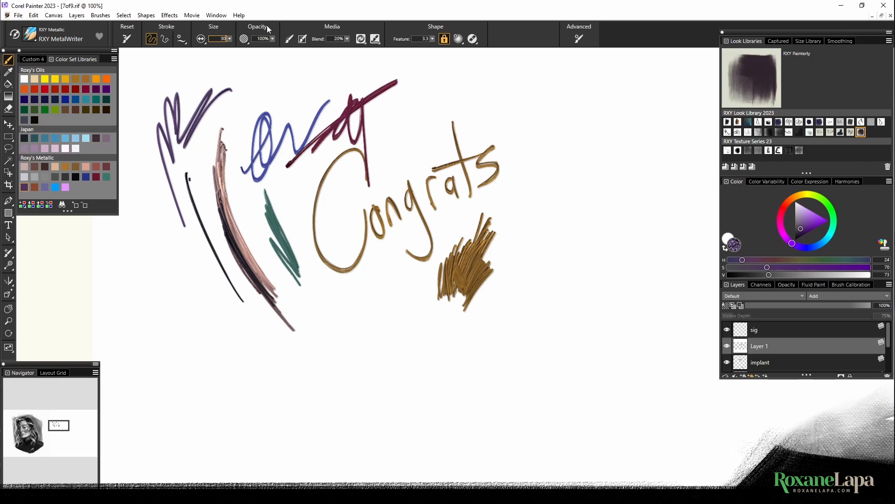
key(Return)
drag(499, 256, 558, 133)
mouse_move(494, 288)
mouse_down()
mouse_move(513, 265)
mouse_move(522, 296)
mouse_up()
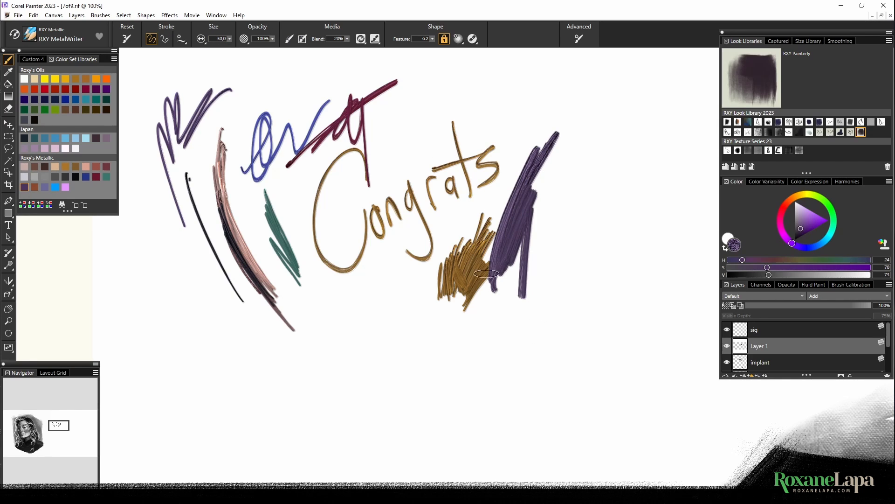
mouse_move(542, 174)
mouse_down()
mouse_move(517, 288)
mouse_move(523, 338)
mouse_up()
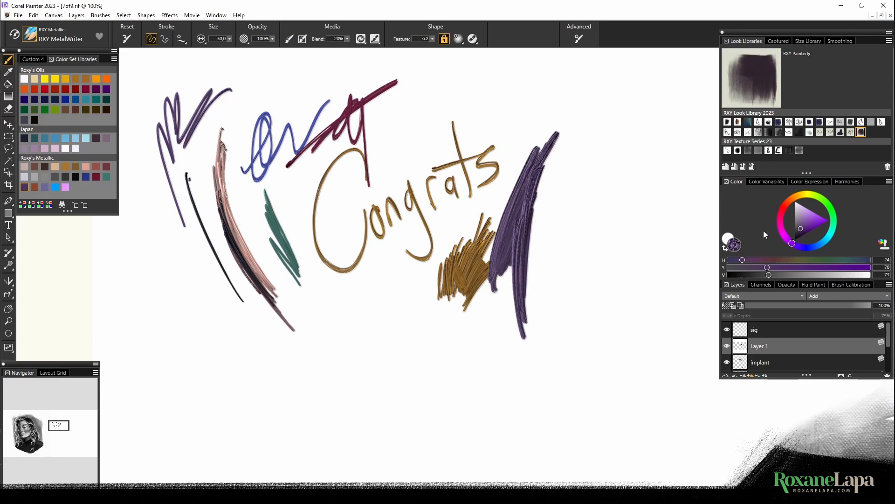
Change the colour to a brighter blue and paint over the purple strokes and across the golden-brown patch
drag(809, 246, 818, 245)
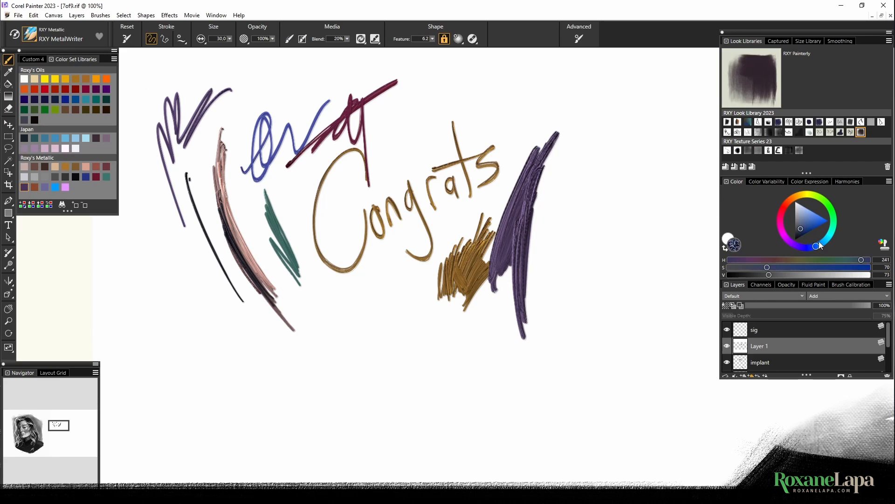
click(808, 225)
mouse_move(513, 275)
mouse_down()
mouse_move(527, 186)
mouse_move(511, 254)
mouse_move(509, 233)
mouse_move(497, 226)
mouse_move(523, 210)
mouse_up()
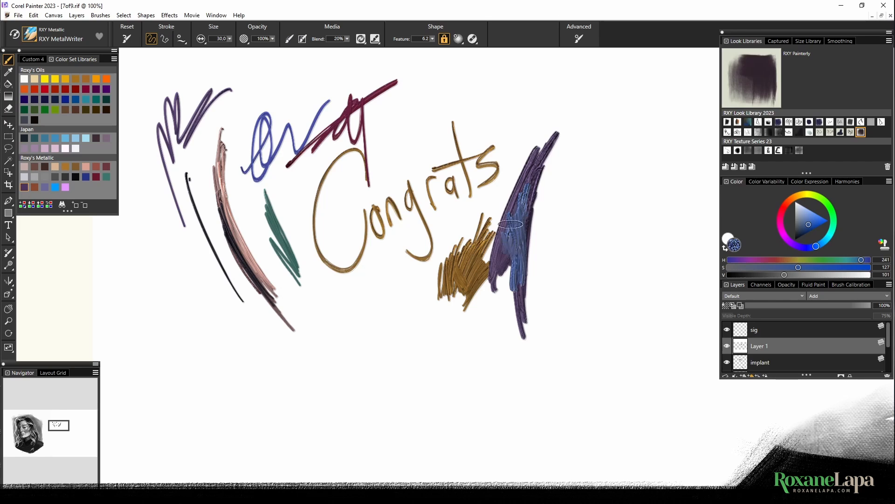
mouse_move(515, 198)
mouse_down()
mouse_move(503, 233)
mouse_move(516, 193)
mouse_move(512, 225)
mouse_move(512, 200)
mouse_move(527, 208)
mouse_move(512, 244)
mouse_move(517, 265)
mouse_move(474, 255)
mouse_move(462, 280)
mouse_up()
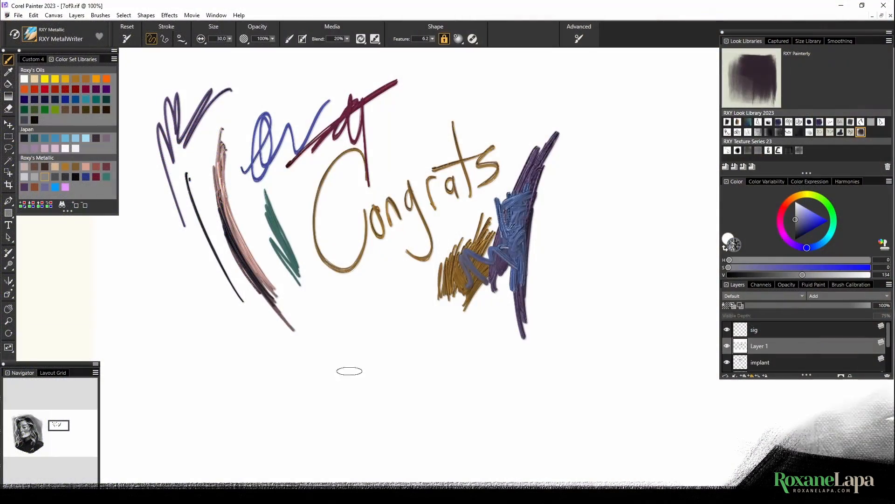
Write "METAL" in large Light Iron grey capitals below "Congrats"
mouse_move(354, 397)
mouse_down()
mouse_move(374, 387)
mouse_move(404, 405)
mouse_up()
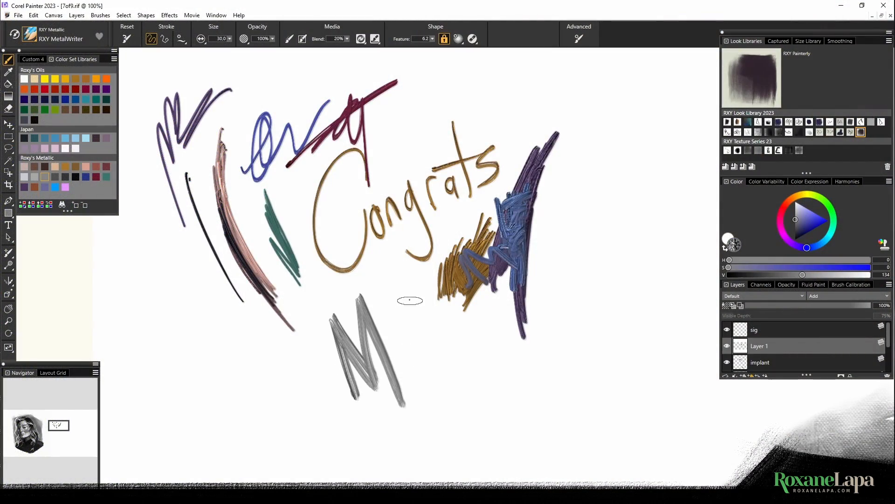
mouse_move(410, 297)
mouse_down()
mouse_move(439, 356)
mouse_move(439, 329)
mouse_move(498, 275)
mouse_up()
drag(461, 279, 467, 322)
drag(506, 263, 502, 347)
drag(513, 270, 535, 347)
drag(499, 311, 537, 307)
mouse_move(543, 259)
mouse_down()
mouse_move(557, 322)
mouse_move(585, 316)
mouse_up()
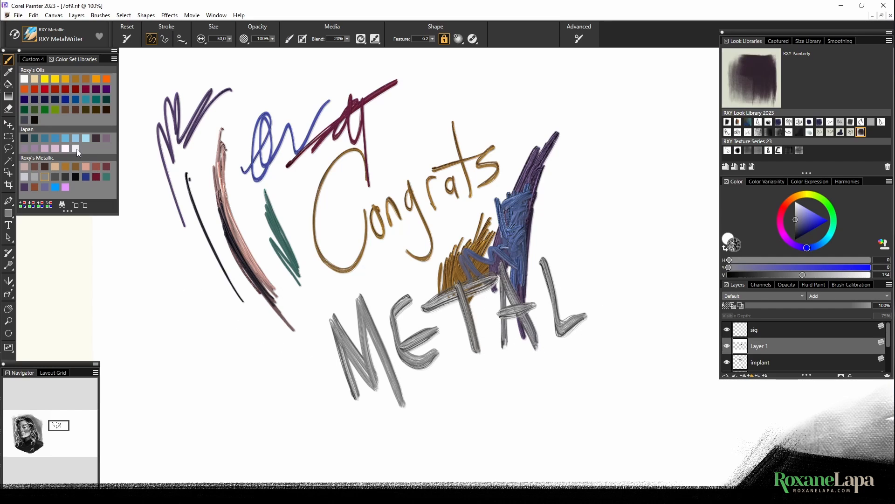
Pick the pale silver metallic colour, set the brush size to 5, and add thin highlights to the letter M of "METAL"
alt+click(510, 219)
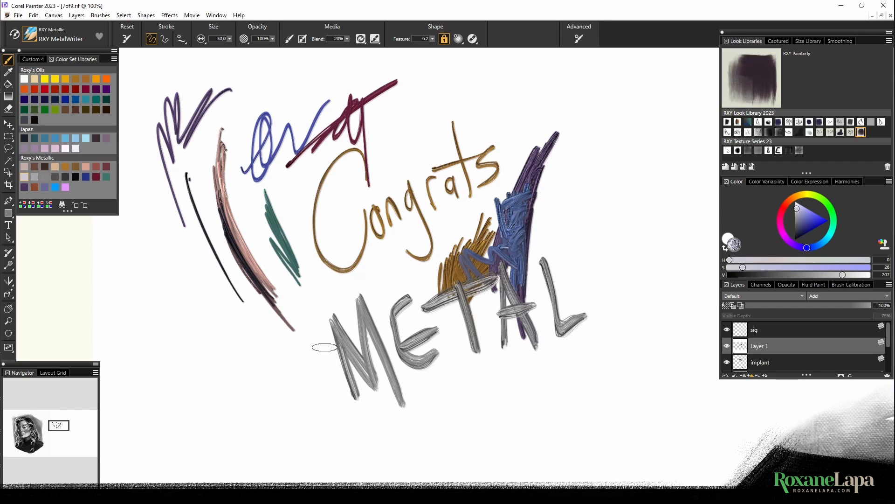
click(213, 39)
text(5)
key(Return)
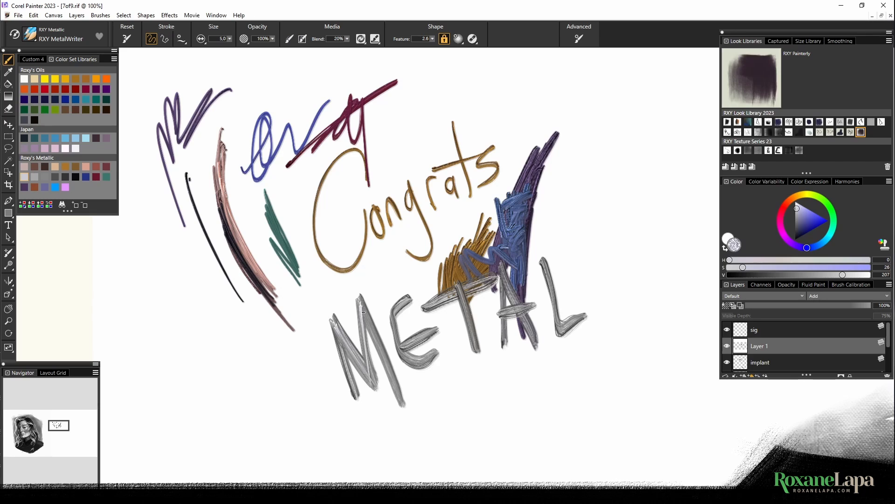
mouse_move(363, 312)
mouse_down()
mouse_move(374, 349)
mouse_move(361, 304)
mouse_move(390, 376)
mouse_up()
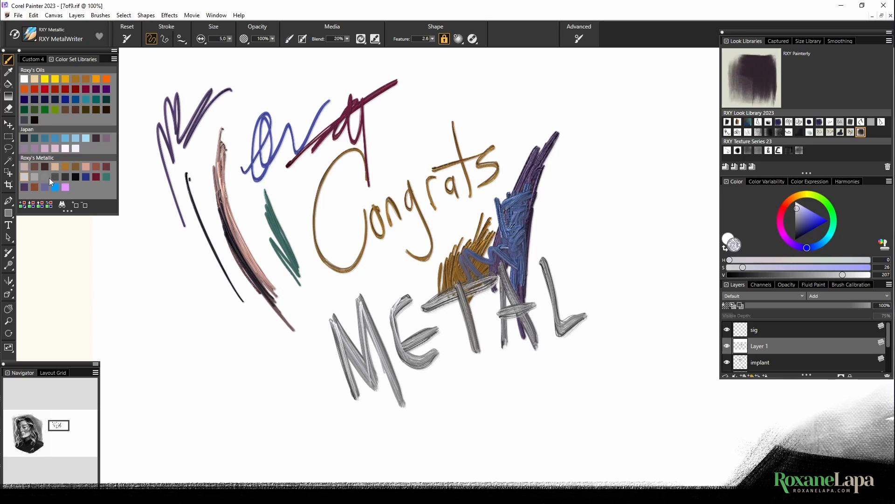
Pick the near-black metallic colour and draw thin shadow lines along the strokes of the letter M
click(75, 176)
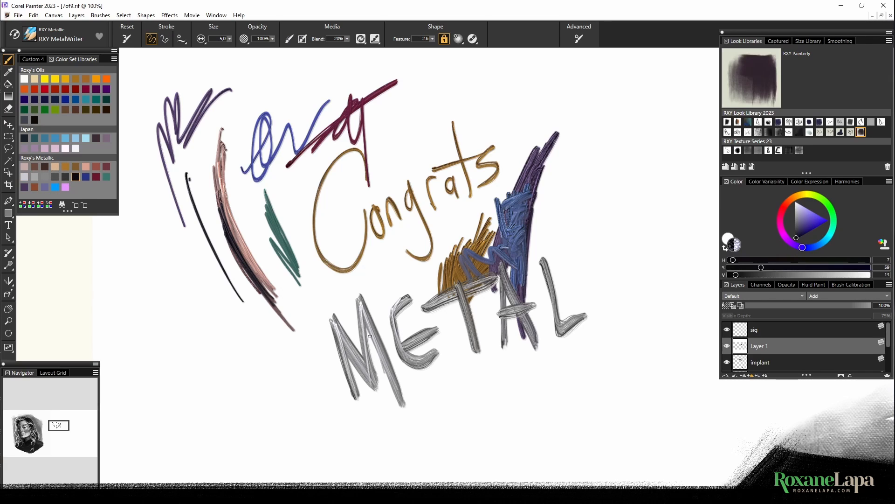
mouse_move(364, 322)
mouse_down()
mouse_move(384, 365)
mouse_move(366, 321)
mouse_move(382, 404)
mouse_move(364, 316)
mouse_move(373, 420)
mouse_move(356, 355)
mouse_move(345, 353)
mouse_move(365, 380)
mouse_up()
drag(345, 348, 370, 386)
Switch to the RXY IrridescentWriter brush, clear the layer, and handwrite a few large black letters on the blank canvas
click(33, 35)
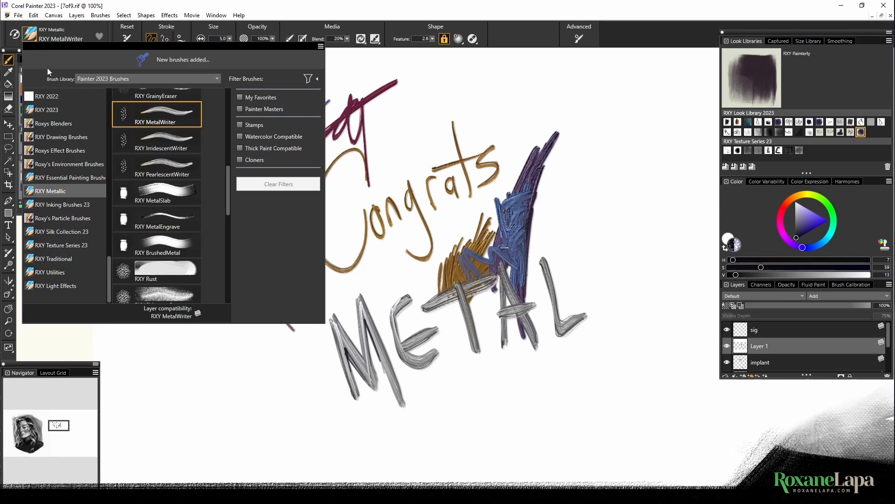
click(176, 149)
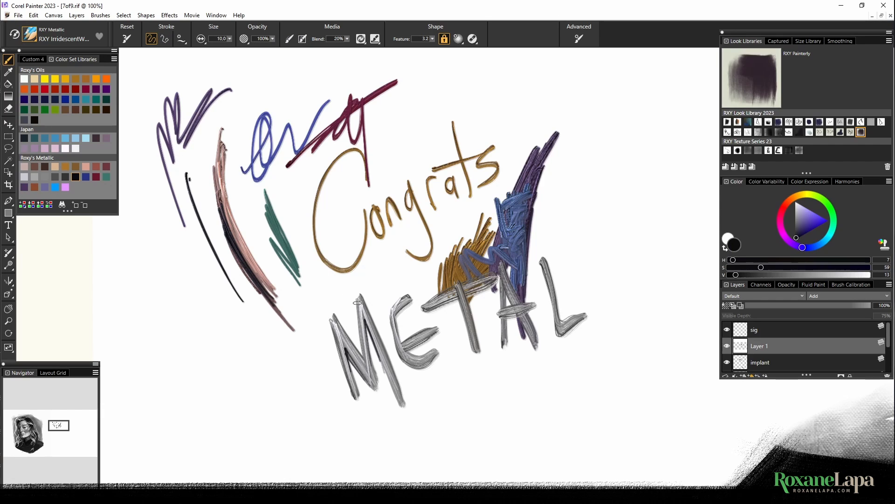
key(Delete)
mouse_move(260, 128)
mouse_down()
mouse_move(287, 160)
mouse_move(386, 216)
mouse_up()
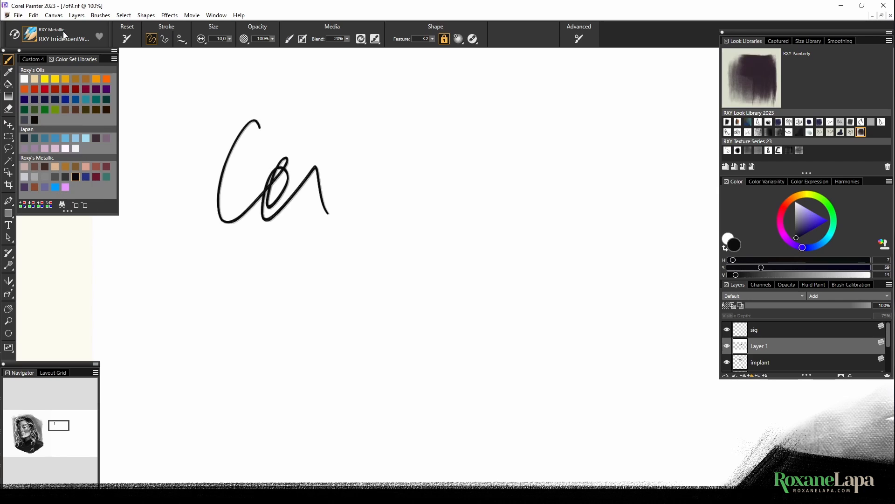
Pick the bright blue metallic colour and scribble long looping lines beside and below the black letters
click(55, 188)
mouse_move(364, 240)
mouse_down()
mouse_move(400, 139)
mouse_move(378, 190)
mouse_move(435, 217)
mouse_move(495, 152)
mouse_up()
mouse_move(493, 203)
mouse_down()
mouse_move(560, 224)
mouse_move(505, 319)
mouse_up()
mouse_move(337, 320)
mouse_down()
mouse_move(438, 196)
mouse_move(590, 279)
mouse_move(429, 215)
mouse_move(396, 166)
mouse_move(338, 157)
mouse_move(495, 205)
mouse_move(286, 322)
mouse_up()
drag(230, 309, 211, 300)
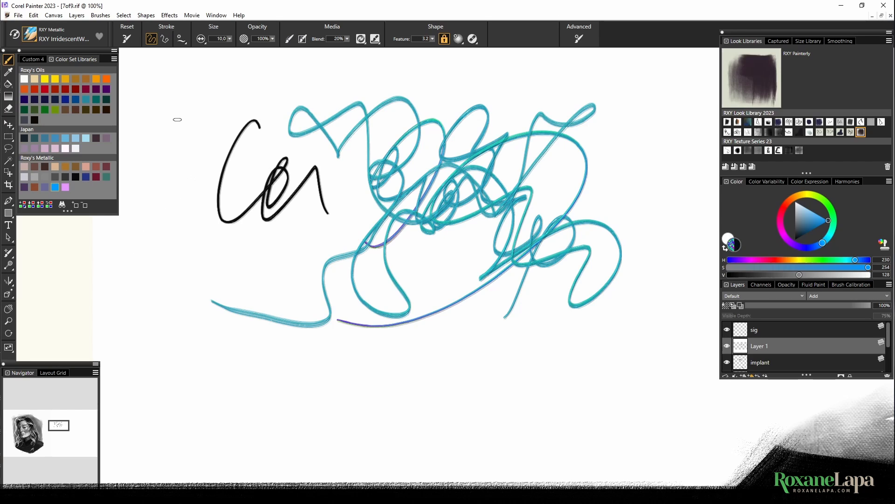
mouse_move(447, 289)
mouse_down()
mouse_move(469, 255)
mouse_move(401, 335)
mouse_move(329, 280)
mouse_up()
mouse_move(261, 274)
mouse_down()
mouse_move(280, 261)
mouse_move(219, 285)
mouse_move(445, 268)
mouse_move(410, 93)
mouse_move(550, 90)
mouse_up()
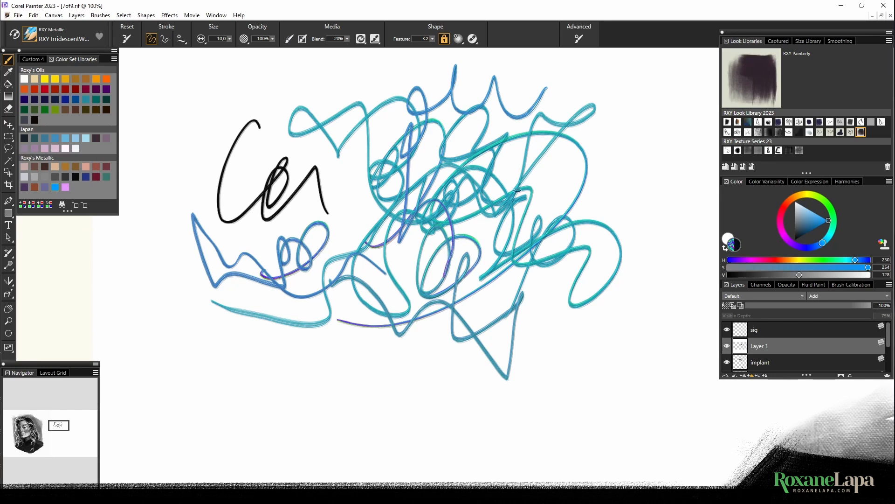
Choose the RXY PearlescentWriter brush with the pink metallic colour and scribble loops around and across the blue lines
click(31, 35)
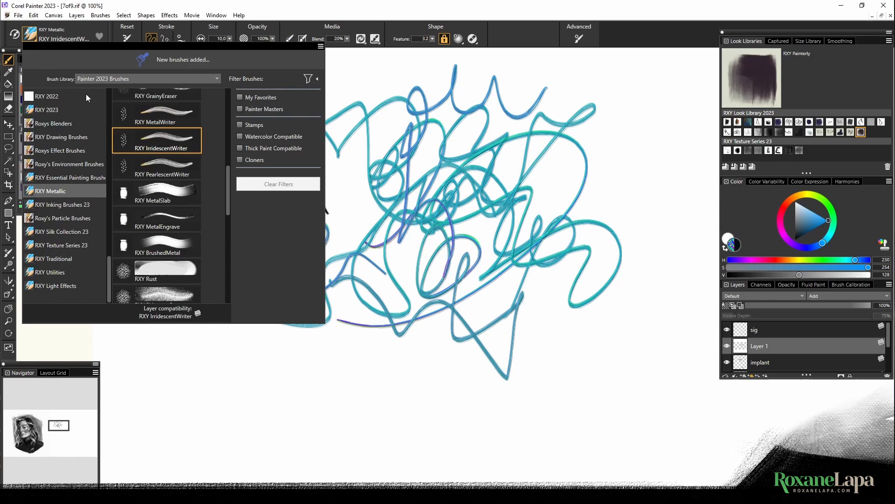
click(173, 170)
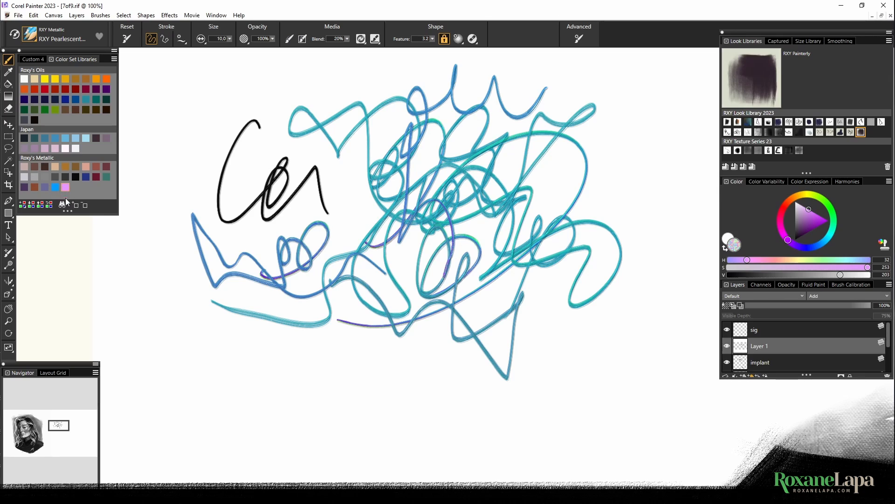
mouse_move(167, 109)
mouse_down()
mouse_move(196, 107)
mouse_move(136, 239)
mouse_up()
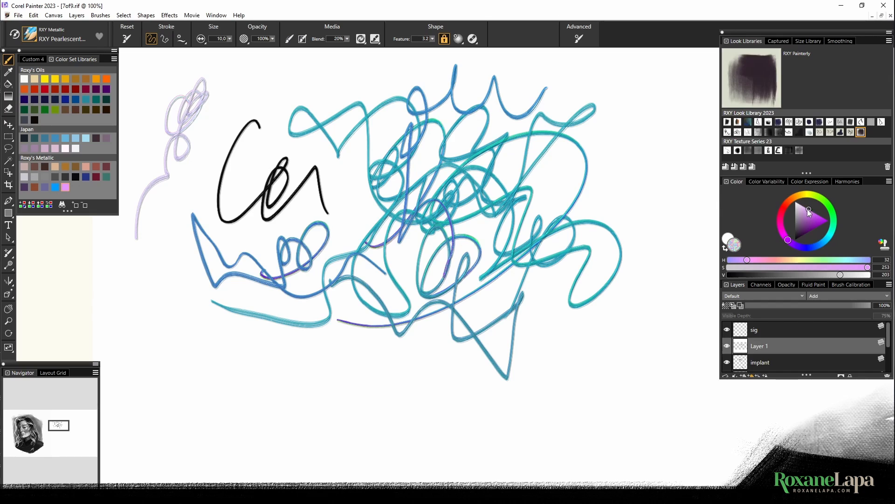
mouse_move(626, 82)
mouse_down()
mouse_move(630, 140)
mouse_move(625, 163)
mouse_move(613, 166)
mouse_move(640, 283)
mouse_up()
mouse_move(582, 300)
mouse_down()
mouse_move(531, 184)
mouse_move(410, 245)
mouse_move(249, 220)
mouse_up()
mouse_move(308, 82)
mouse_down()
mouse_move(307, 73)
mouse_move(380, 94)
mouse_move(389, 227)
mouse_move(593, 370)
mouse_up()
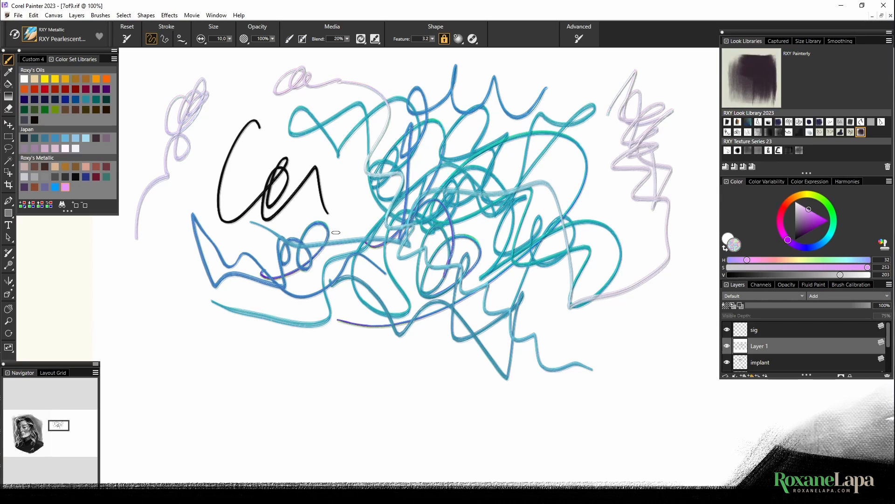
mouse_move(177, 234)
mouse_down()
mouse_move(155, 285)
mouse_move(225, 383)
mouse_move(245, 382)
mouse_up()
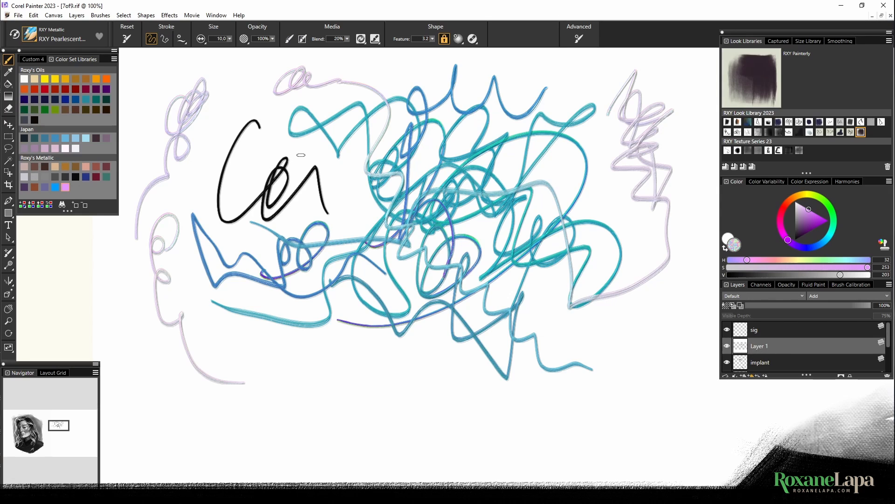
Switch to the RXY MetalSlab brush and paint one short pink diagonal stroke below the scribbles
click(56, 35)
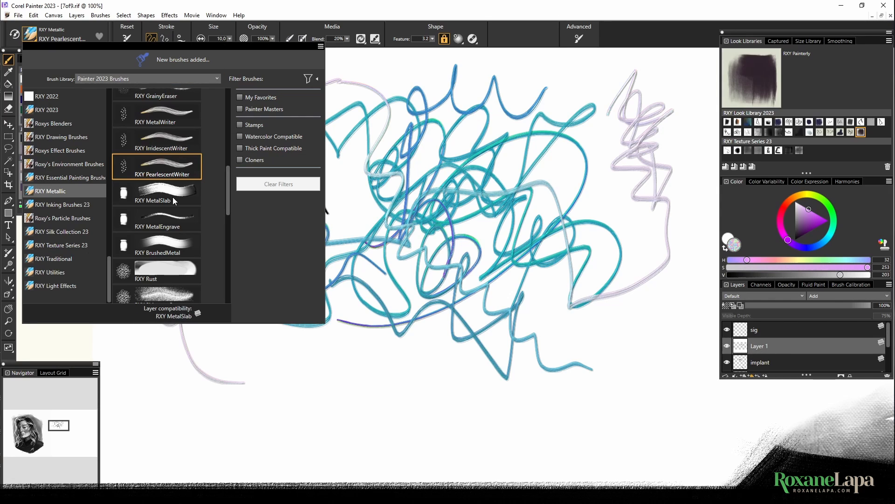
click(173, 201)
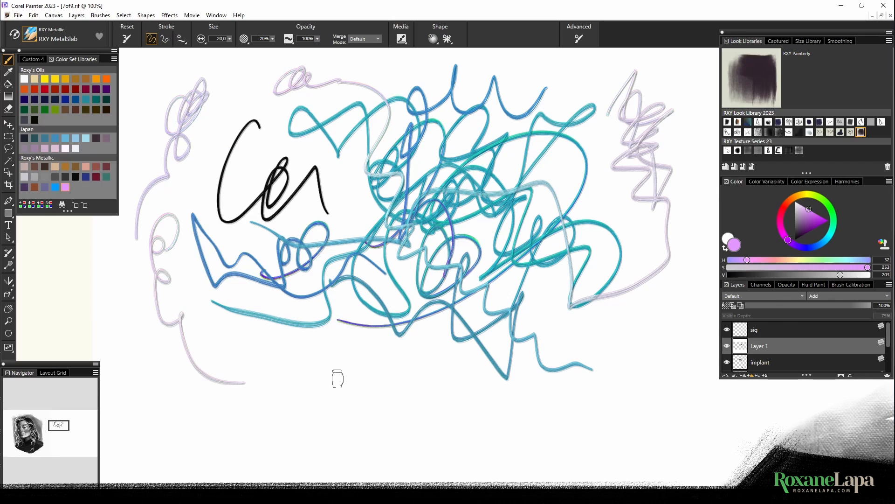
mouse_move(289, 357)
mouse_down()
mouse_move(379, 420)
mouse_move(395, 419)
mouse_up()
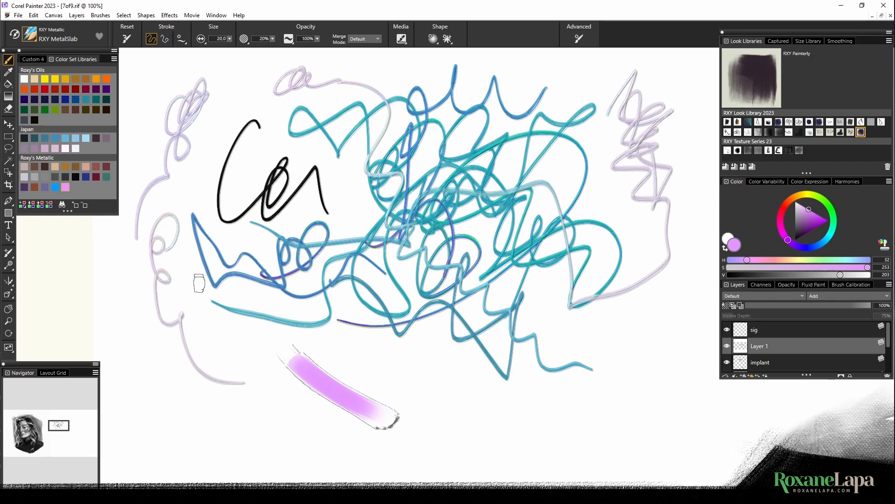
Pick a dark grey metallic colour, clear the layer, and build up a solid slab patch with overlapping diagonal strokes
click(65, 177)
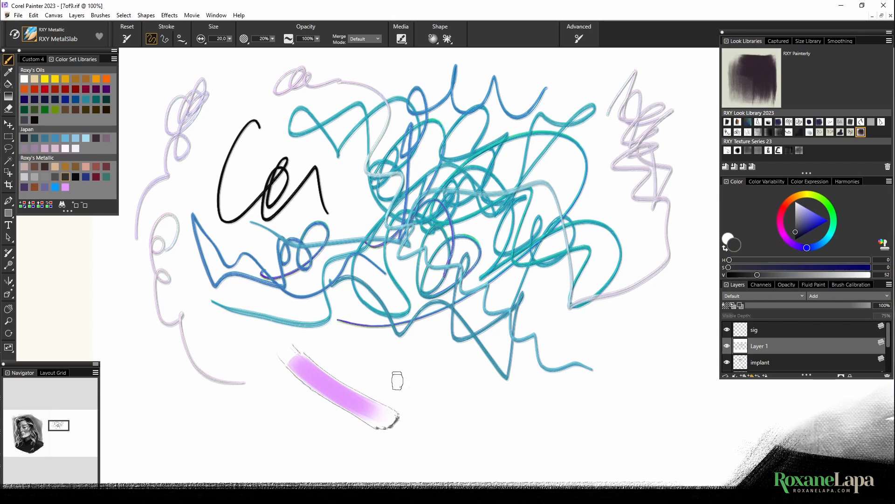
key(Delete)
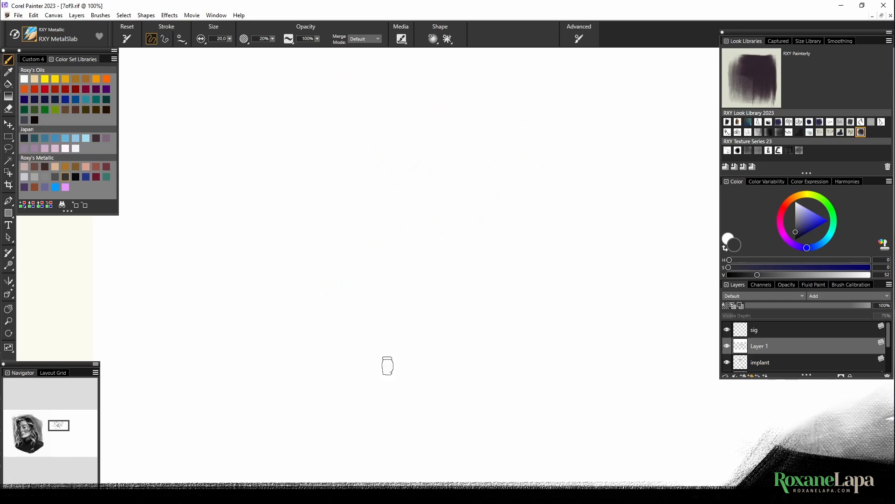
mouse_move(292, 135)
mouse_down()
mouse_move(366, 301)
mouse_move(300, 219)
mouse_move(322, 165)
mouse_move(326, 210)
mouse_move(321, 164)
mouse_move(350, 250)
mouse_move(334, 195)
mouse_move(380, 292)
mouse_move(317, 233)
mouse_move(305, 197)
mouse_move(354, 301)
mouse_up()
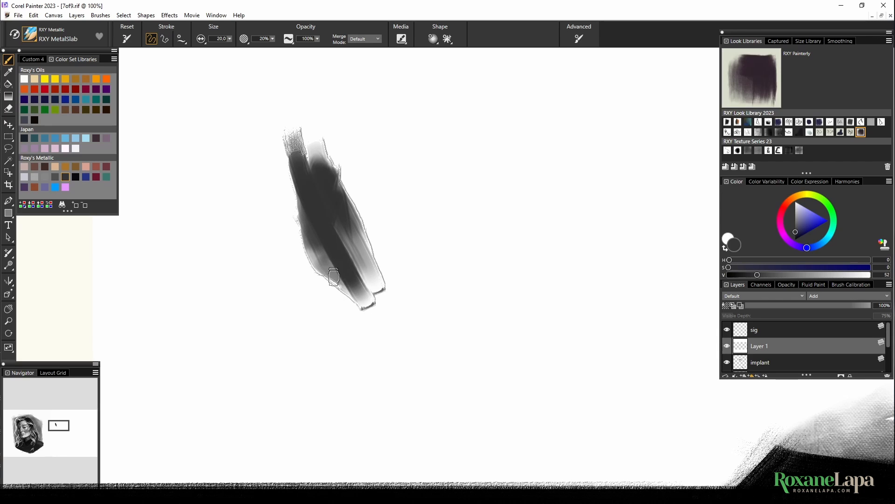
mouse_move(334, 269)
mouse_down()
mouse_move(316, 230)
mouse_move(321, 256)
mouse_move(336, 259)
mouse_move(345, 227)
mouse_move(353, 229)
mouse_move(380, 303)
mouse_up()
mouse_move(314, 187)
mouse_down()
mouse_move(295, 240)
mouse_move(333, 287)
mouse_up()
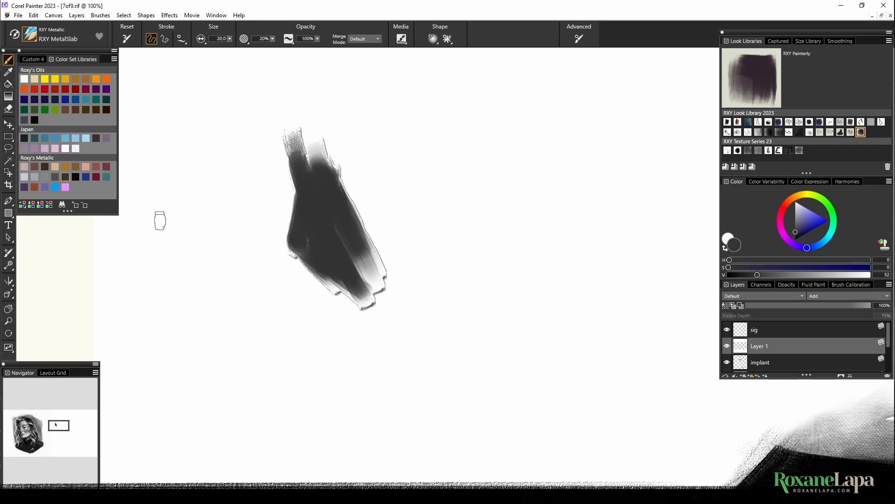
Switch to the RXY MetalEngrave brush and carve thin crossing lines into the dark grey patch
click(30, 36)
click(174, 226)
drag(288, 249, 347, 145)
drag(284, 279, 345, 156)
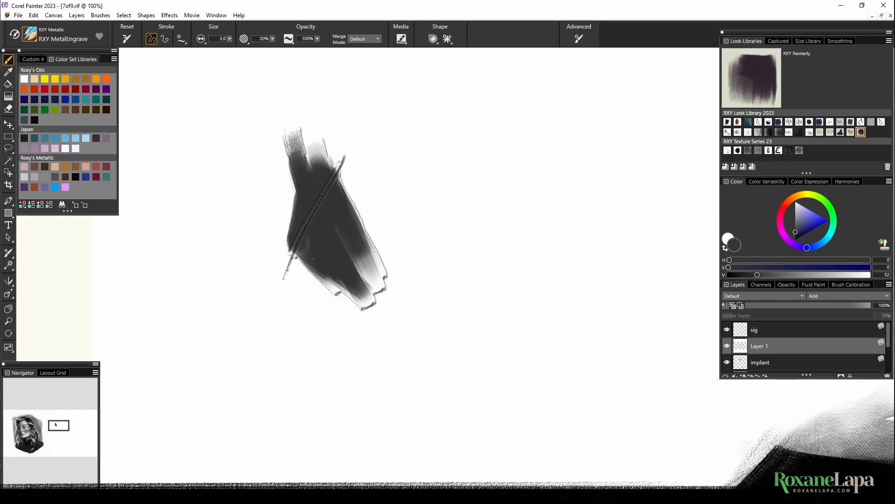
mouse_move(302, 241)
mouse_down()
mouse_move(336, 290)
mouse_move(286, 204)
mouse_move(346, 300)
mouse_up()
Examine the metal implant around the portrait's eye and the Metal Builder and Metal Remover variants in the RXY Metallic category
drag(193, 212, 551, 237)
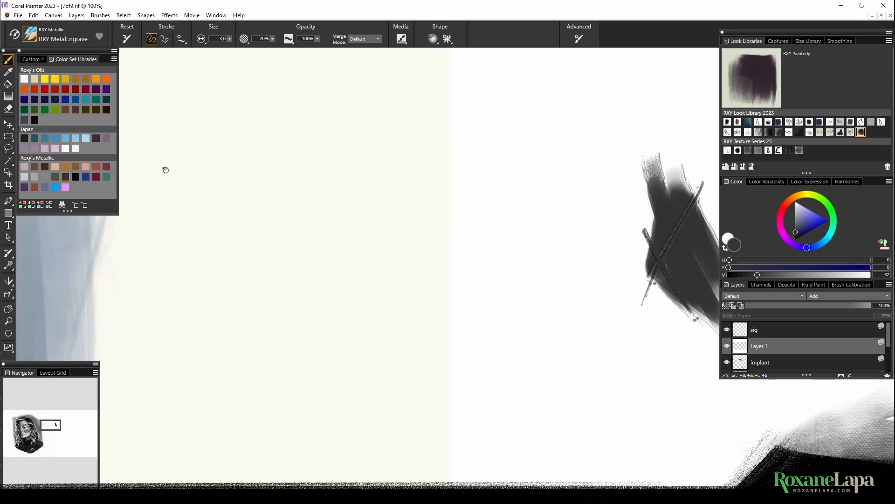
drag(163, 169, 536, 225)
drag(229, 149, 483, 97)
mouse_move(254, 286)
mouse_down()
mouse_move(470, 242)
mouse_move(514, 252)
mouse_up()
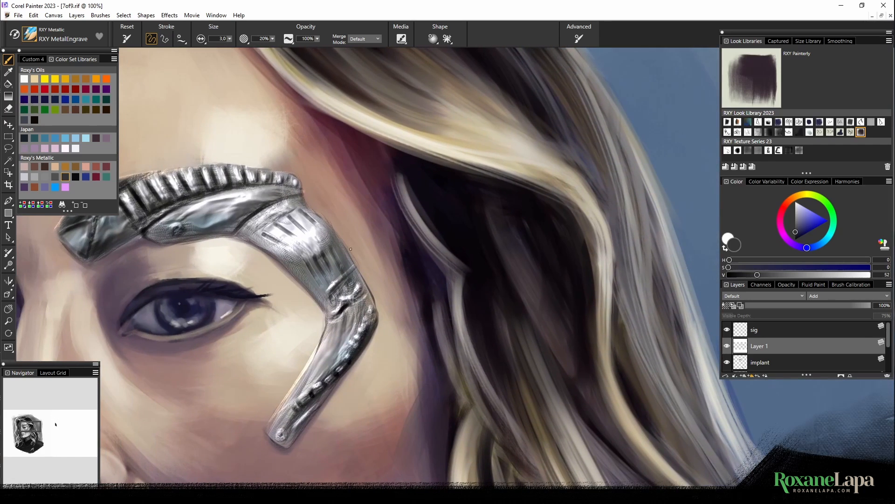
click(30, 35)
scroll(181, 179, up, 4)
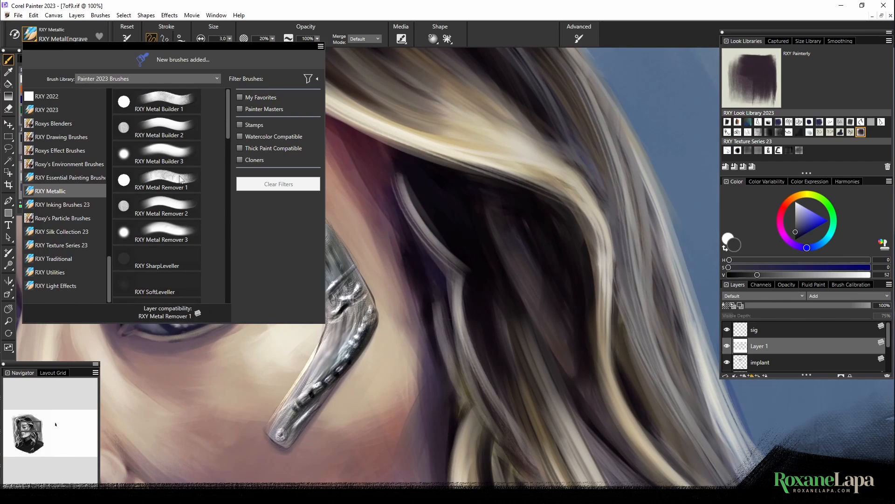
click(325, 5)
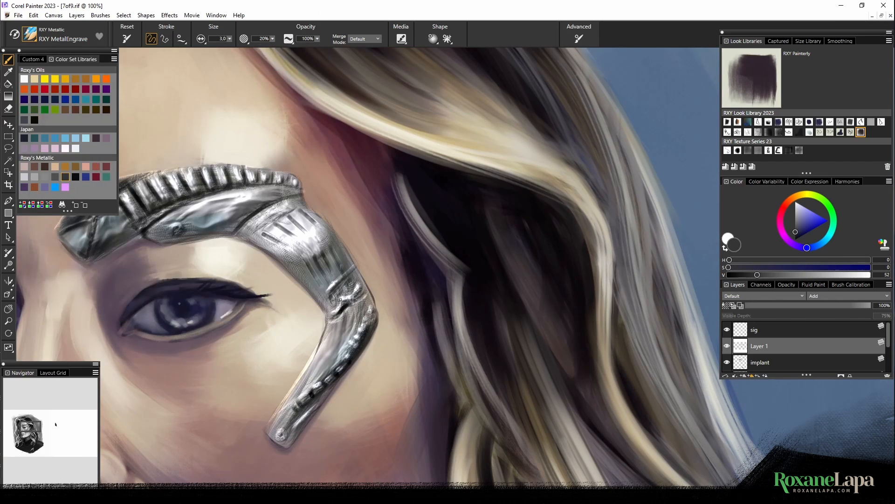
drag(576, 199, 188, 231)
mouse_move(574, 242)
mouse_down()
mouse_move(189, 243)
mouse_move(381, 222)
mouse_up()
drag(639, 135, 366, 175)
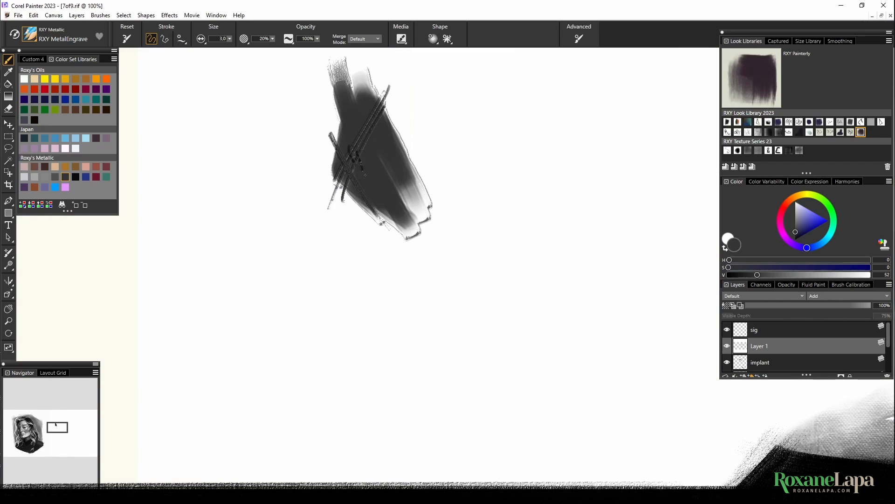
Switch to the RXY BrushedMetal brush, paint overlapping curved strokes beside the engraved patch, and check the brush's colour variability settings
click(31, 39)
click(185, 195)
drag(515, 99, 444, 215)
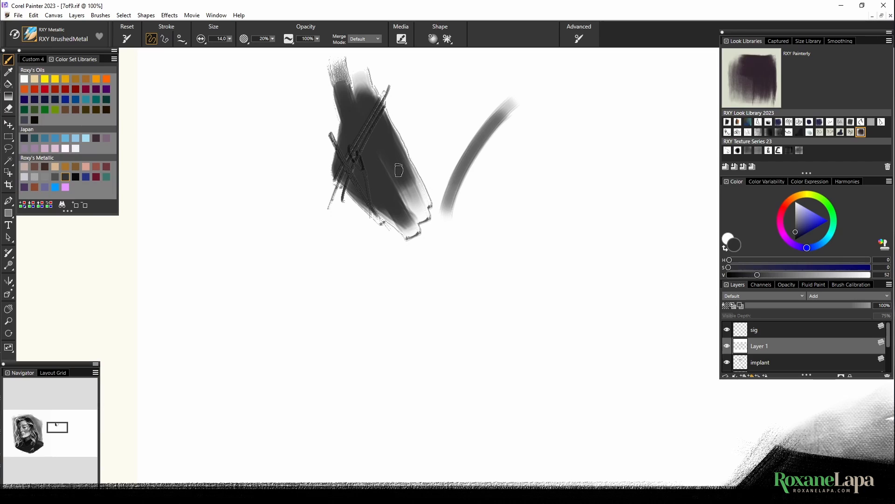
mouse_move(455, 197)
mouse_down()
mouse_move(515, 101)
mouse_move(451, 222)
mouse_move(501, 112)
mouse_move(447, 211)
mouse_move(468, 145)
mouse_move(488, 115)
mouse_move(444, 215)
mouse_move(461, 165)
mouse_move(508, 121)
mouse_move(496, 143)
mouse_move(486, 119)
mouse_move(460, 176)
mouse_move(475, 159)
mouse_move(444, 248)
mouse_move(448, 188)
mouse_move(446, 266)
mouse_up()
click(768, 182)
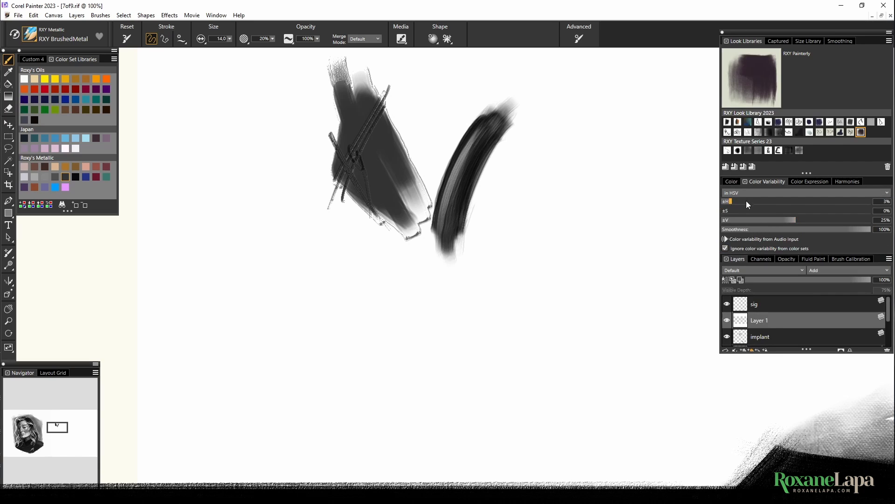
click(731, 181)
mouse_move(496, 125)
mouse_down()
mouse_move(448, 252)
mouse_move(504, 135)
mouse_move(447, 247)
mouse_move(446, 235)
mouse_move(462, 263)
mouse_up()
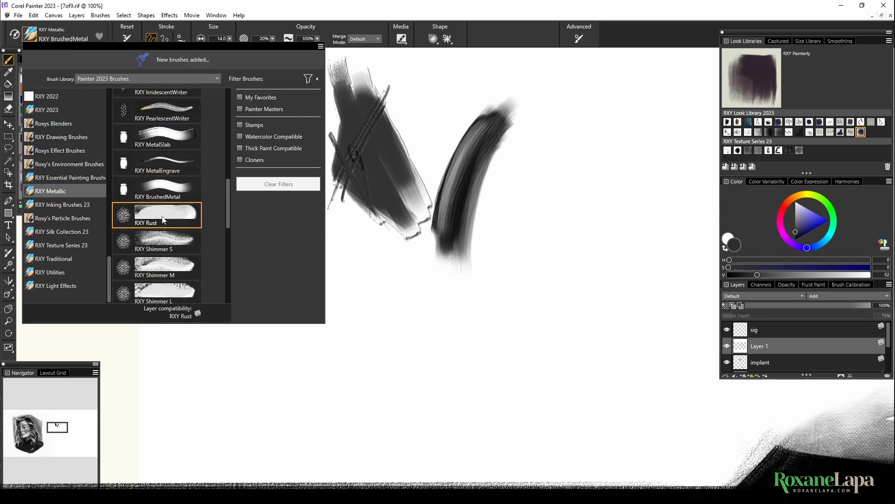
Choose the RXY Rust brush with the Rust colour and dab rust texture beside and over the dark metal strokes
click(164, 221)
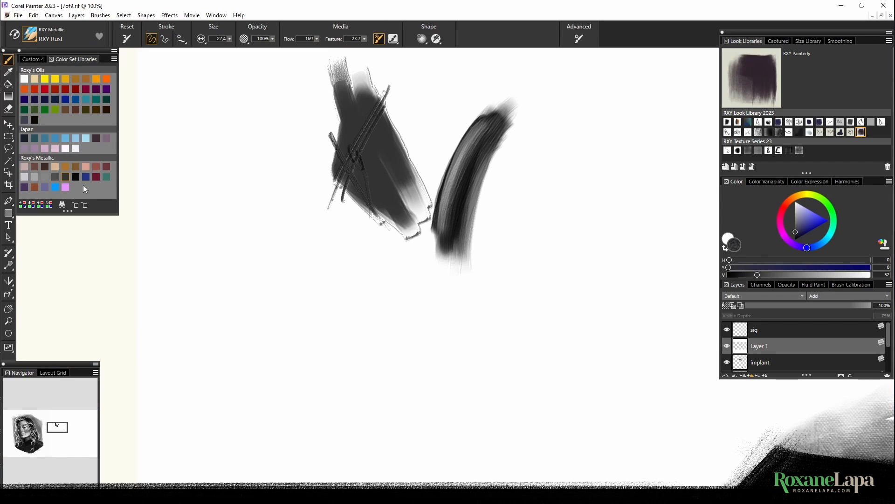
click(35, 186)
drag(327, 238, 299, 171)
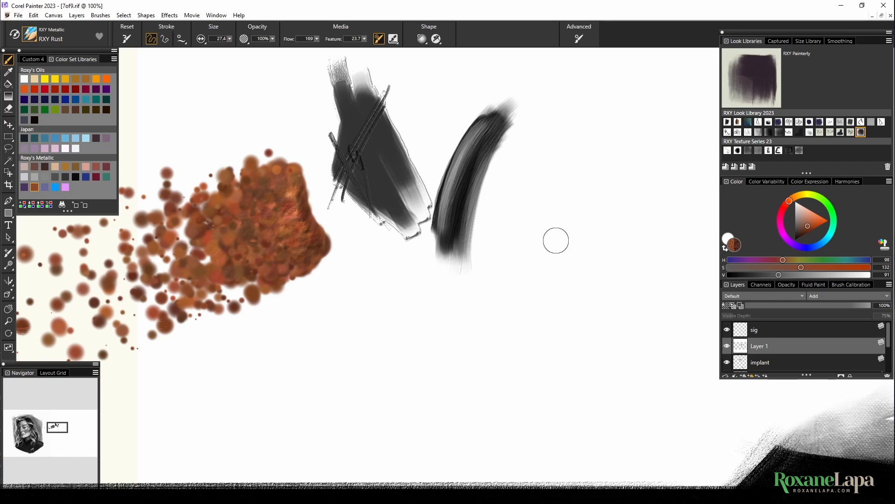
mouse_move(556, 240)
mouse_down()
mouse_move(566, 168)
mouse_move(577, 268)
mouse_move(569, 275)
mouse_move(513, 219)
mouse_move(467, 276)
mouse_move(396, 294)
mouse_move(298, 345)
mouse_up()
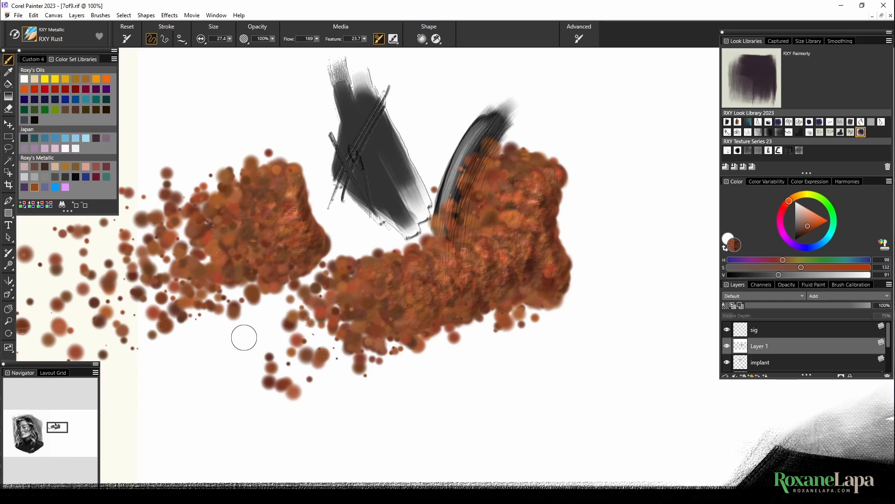
mouse_move(421, 195)
mouse_down()
mouse_move(434, 186)
mouse_move(390, 156)
mouse_up()
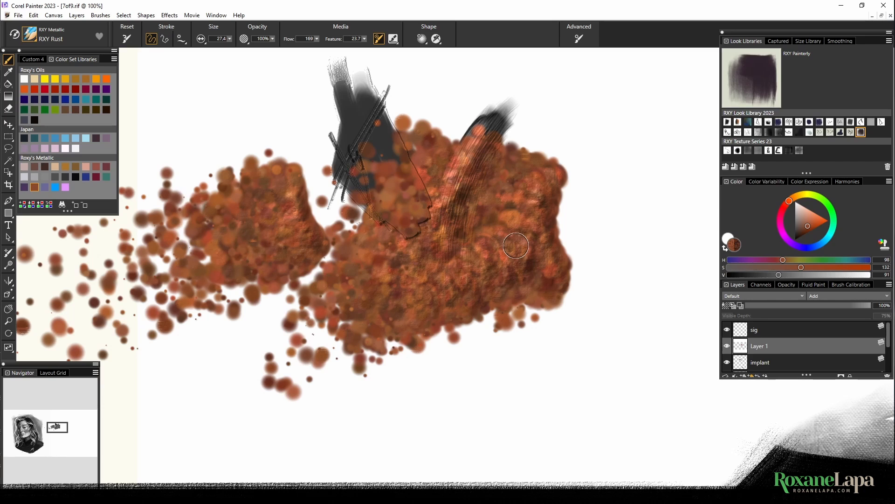
Change the hue to green, dab a green patch over the rust's lower-right edge, and reselect the Rust colour
drag(832, 235, 833, 220)
mouse_move(620, 200)
mouse_down()
mouse_move(527, 318)
mouse_move(463, 365)
mouse_up()
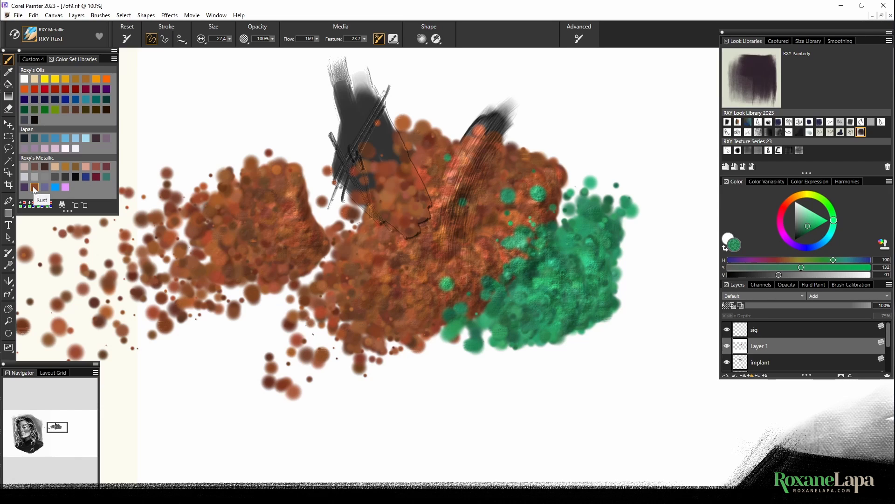
click(34, 188)
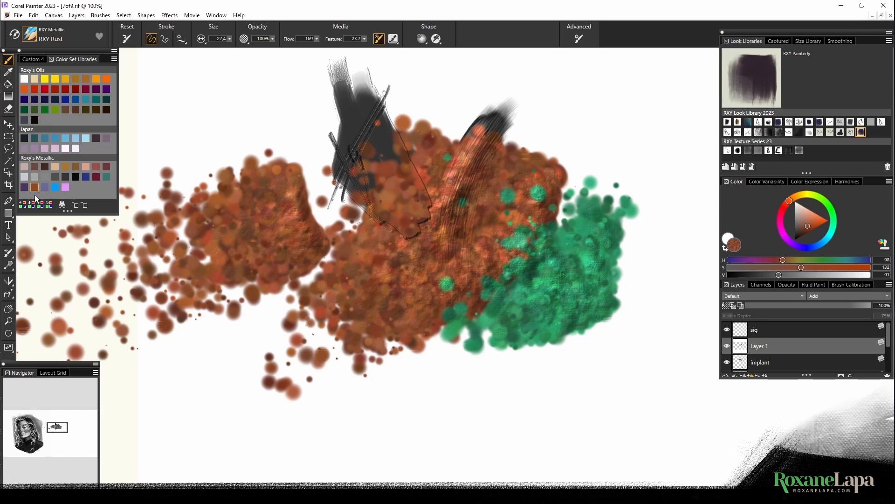
Choose the RXY Shimmer S brush with a light orange colour and paint a soft shimmer patch across the blank white area
click(44, 35)
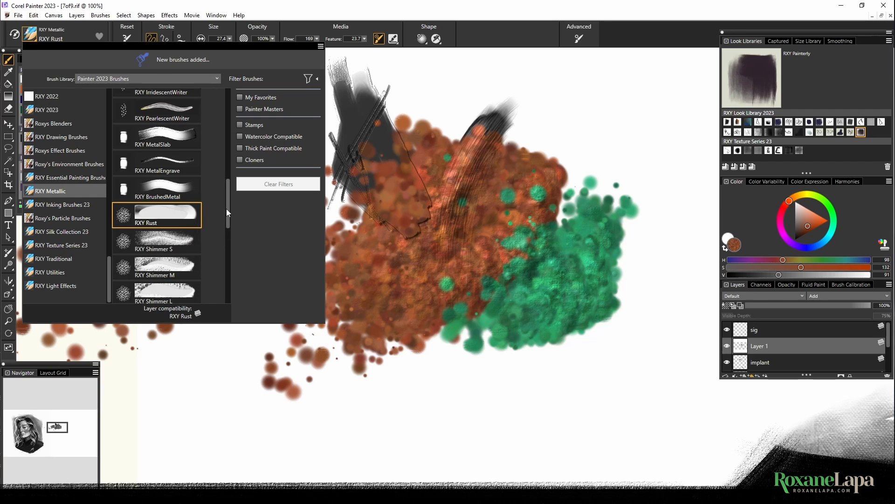
scroll(228, 212, down, 2)
click(164, 189)
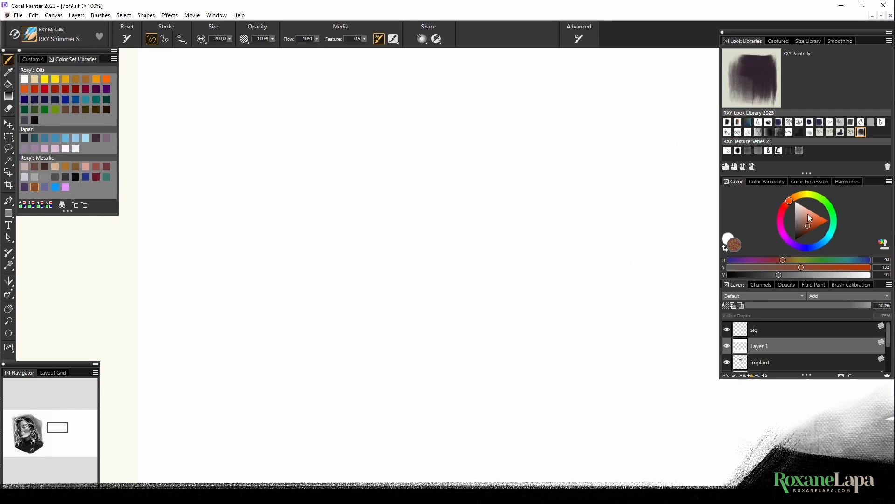
click(813, 211)
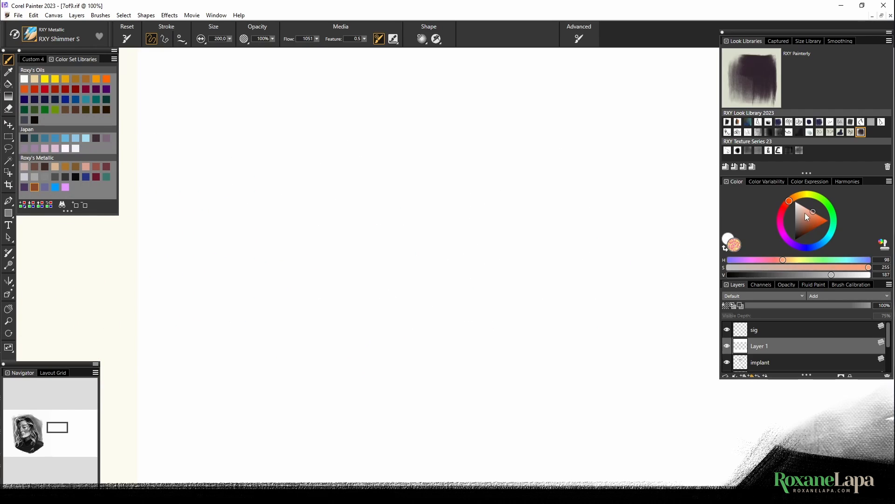
mouse_move(355, 259)
mouse_down()
mouse_move(332, 240)
mouse_move(252, 257)
mouse_move(383, 275)
mouse_up()
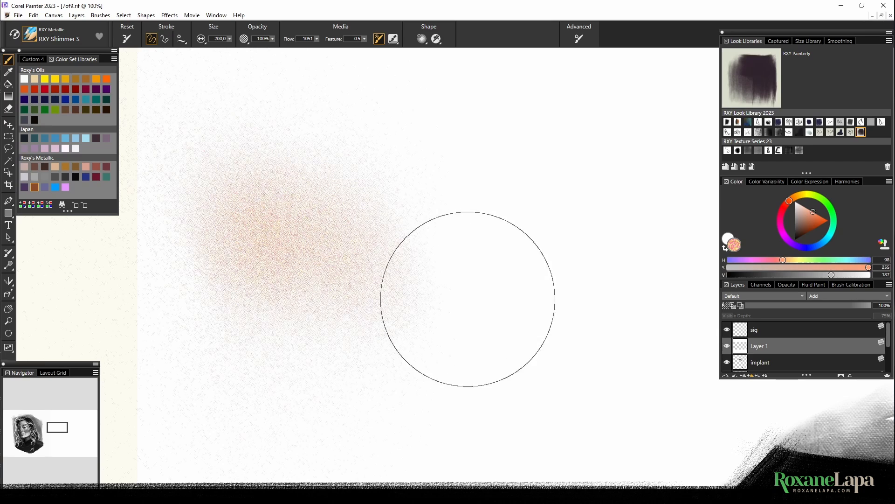
mouse_move(457, 298)
mouse_down()
mouse_move(435, 270)
mouse_move(459, 249)
mouse_move(536, 308)
mouse_up()
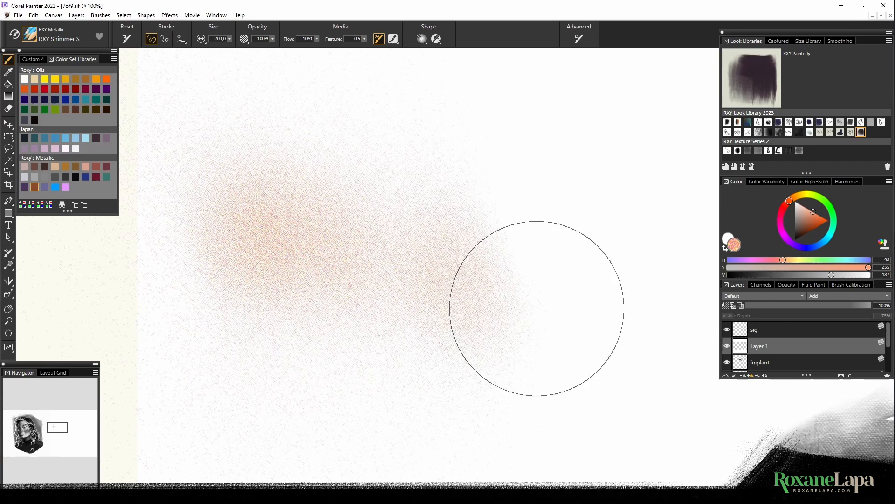
Change the hue to green and brush green shimmer over and around the orange patch
click(831, 208)
mouse_move(650, 260)
mouse_down()
mouse_move(463, 251)
mouse_move(392, 152)
mouse_move(343, 211)
mouse_up()
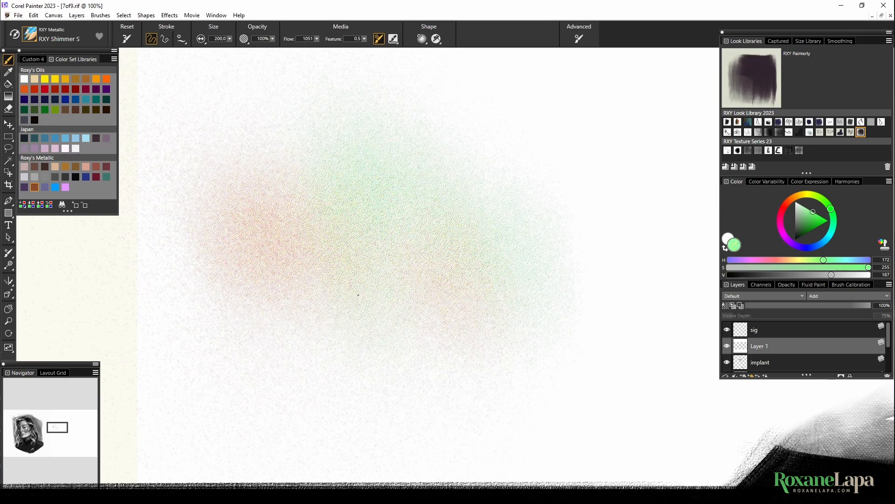
mouse_move(358, 295)
mouse_down()
mouse_move(284, 345)
mouse_move(196, 298)
mouse_up()
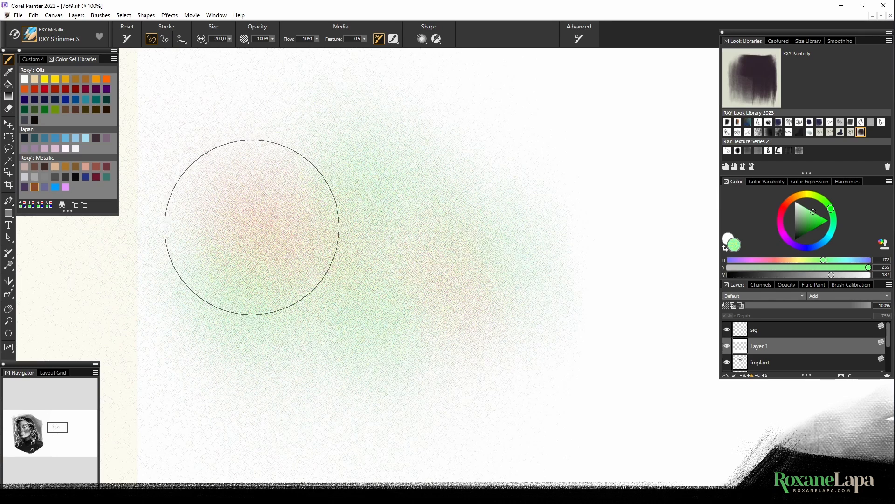
Try the RXY Shimmer M and RXY Shimmer L brushes, painting coarser green patches beside and below the fine shimmer
click(31, 37)
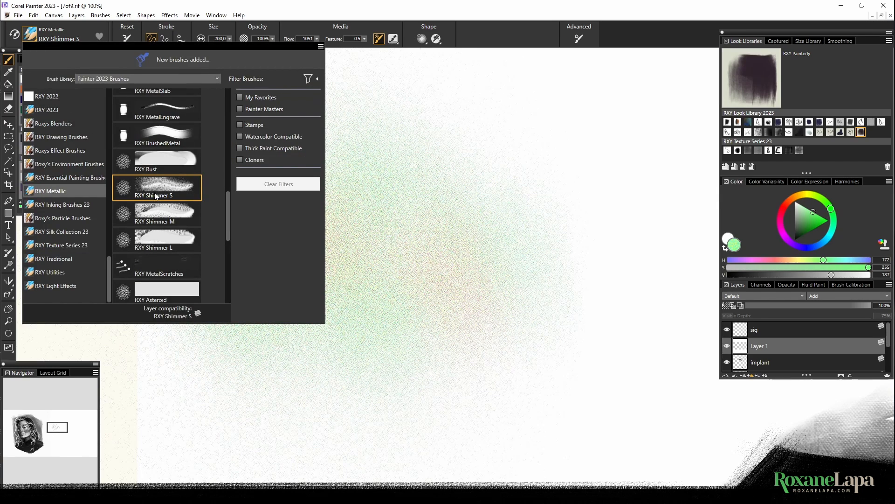
click(176, 216)
mouse_move(513, 224)
mouse_down()
mouse_move(539, 172)
mouse_move(590, 283)
mouse_move(625, 261)
mouse_up()
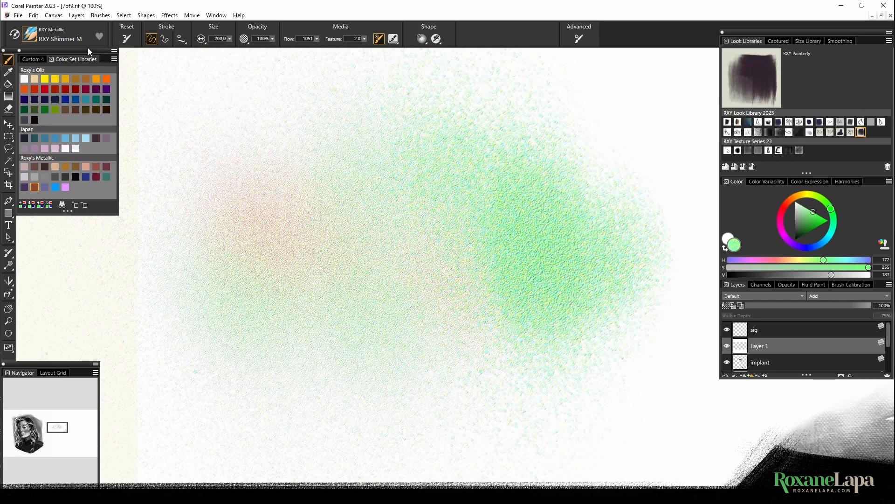
click(31, 37)
click(186, 243)
drag(607, 387, 562, 374)
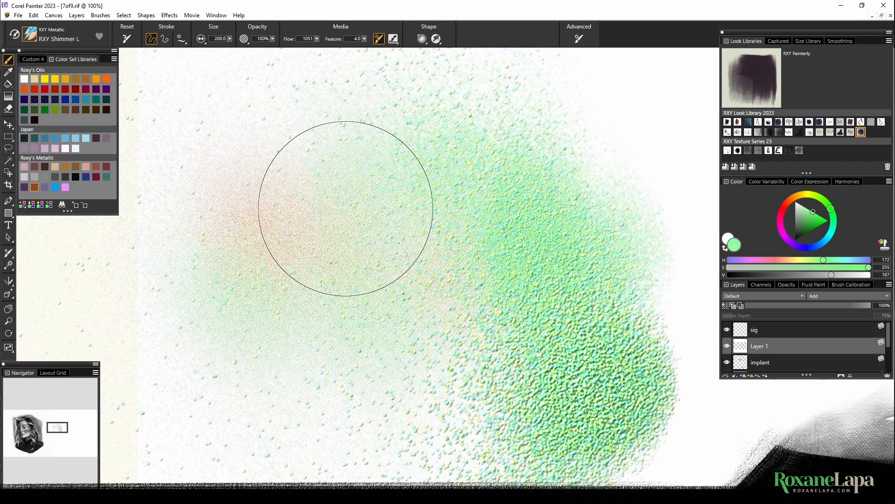
Switch back to the RXY Shimmer S brush, clear Layer 1, and paint a fresh green shimmer patch
click(28, 38)
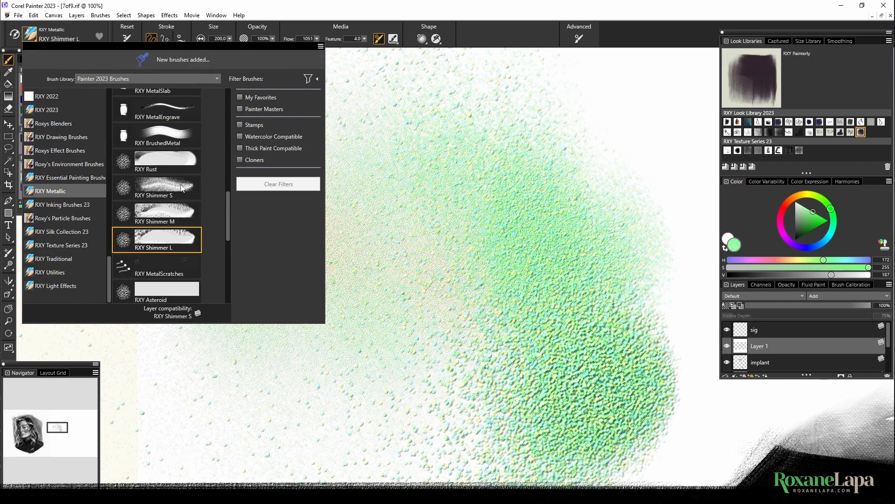
click(182, 188)
key(Delete)
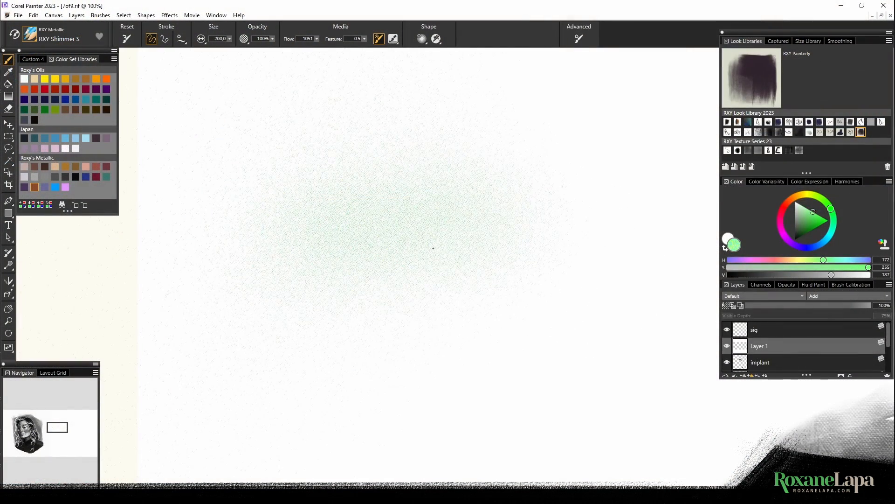
mouse_move(433, 248)
mouse_down()
mouse_move(466, 364)
mouse_move(326, 355)
mouse_move(306, 330)
mouse_up()
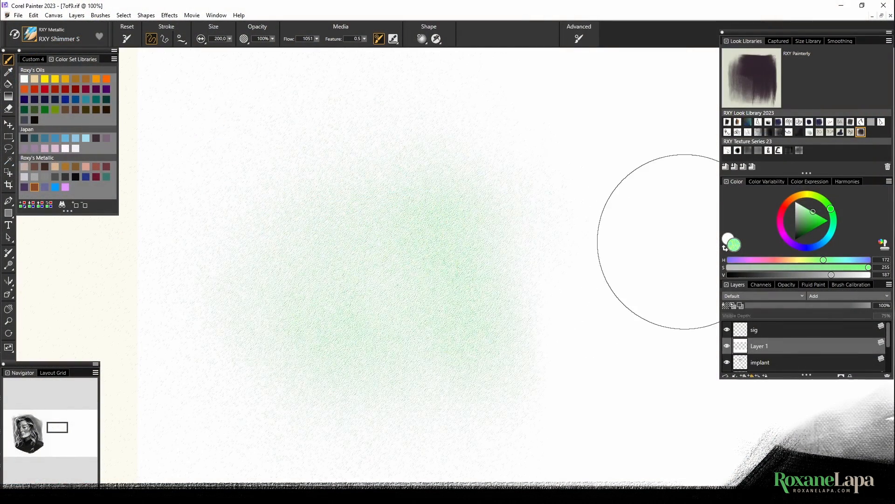
Blend blue and golden-orange shimmer over and around the green patch
click(826, 240)
mouse_move(508, 247)
mouse_down()
mouse_move(529, 294)
mouse_move(275, 145)
mouse_up()
click(798, 196)
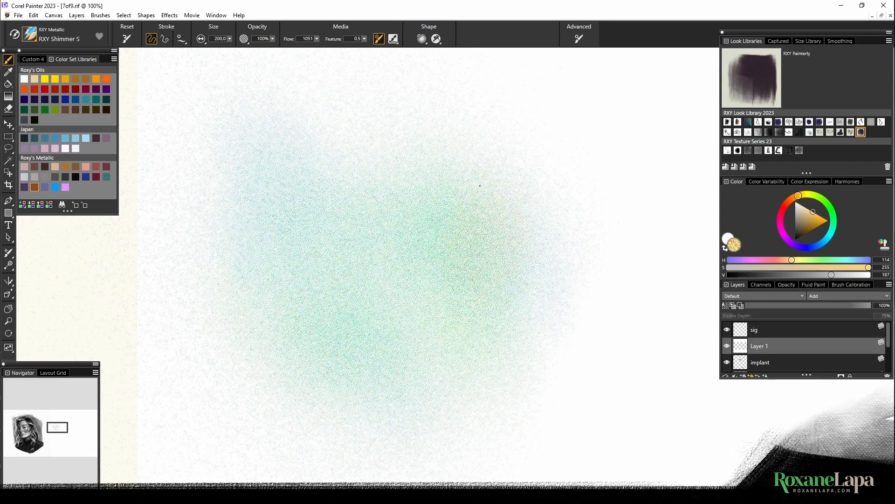
mouse_move(480, 186)
mouse_down()
mouse_move(307, 112)
mouse_move(275, 159)
mouse_up()
drag(235, 344, 332, 339)
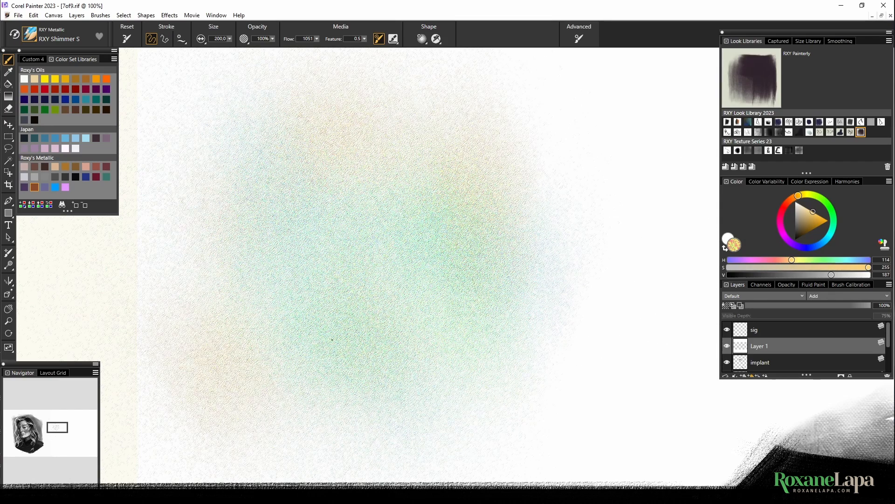
mouse_move(602, 271)
mouse_down()
mouse_move(562, 207)
mouse_move(473, 161)
mouse_up()
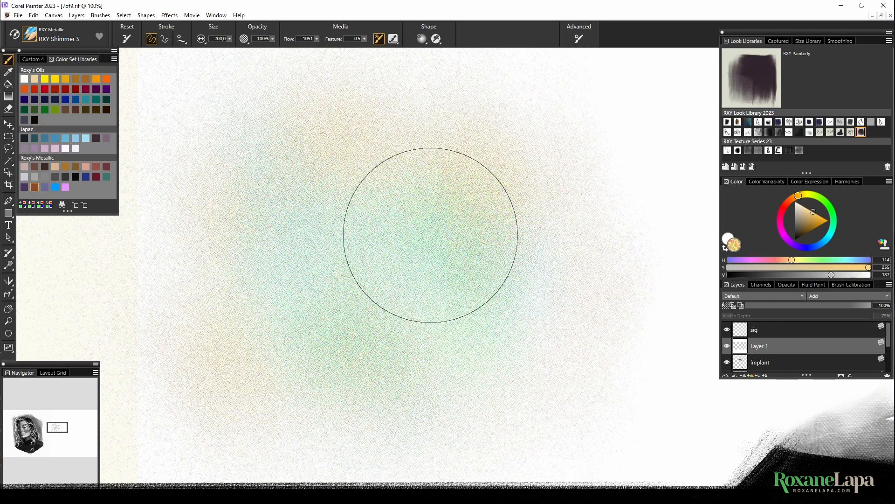
Switch to the RXY PearlescentWriter brush, add a new layer above the shimmer, and try out purple handwriting on it
click(29, 35)
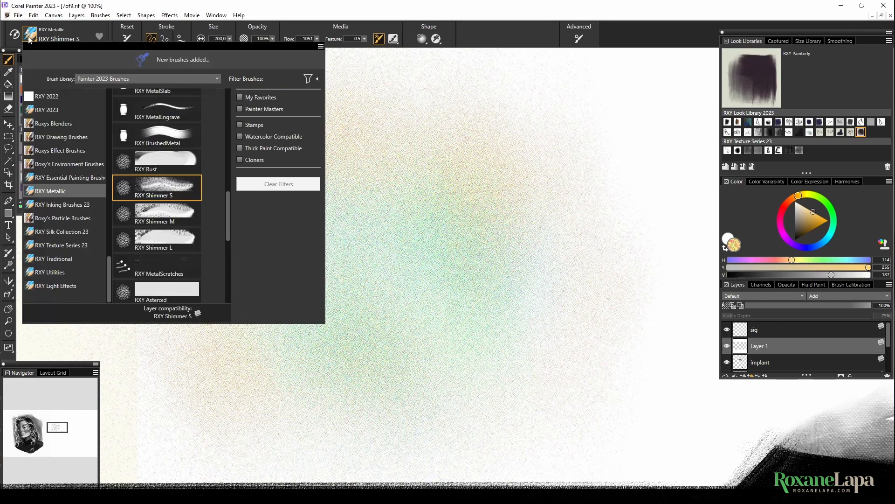
drag(228, 210, 224, 88)
scroll(182, 228, down, 5)
click(181, 230)
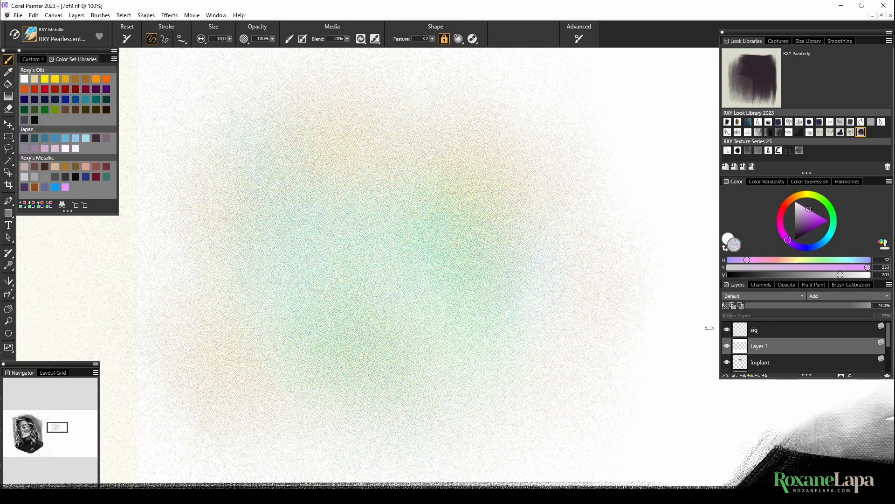
click(744, 376)
mouse_move(310, 256)
mouse_down()
mouse_move(343, 226)
mouse_move(376, 254)
mouse_move(433, 211)
mouse_up()
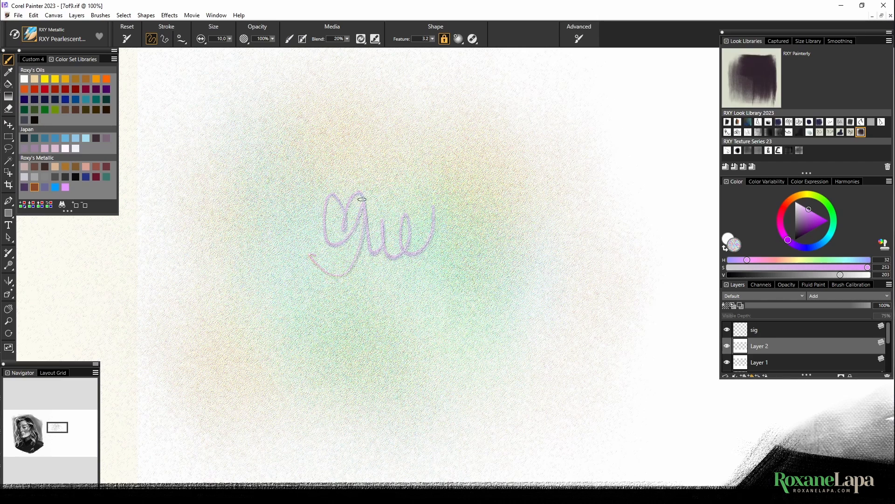
key(ctrl+z)
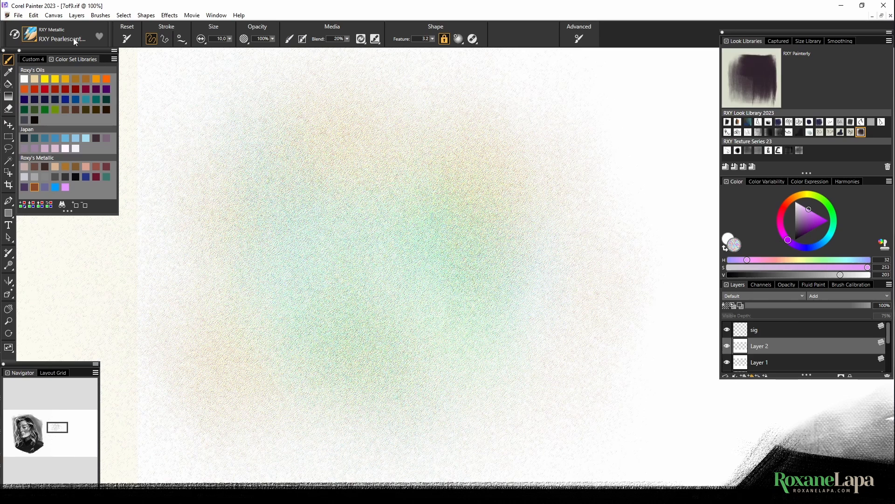
Save the document in Photoshop format as 7of9.psd
click(18, 15)
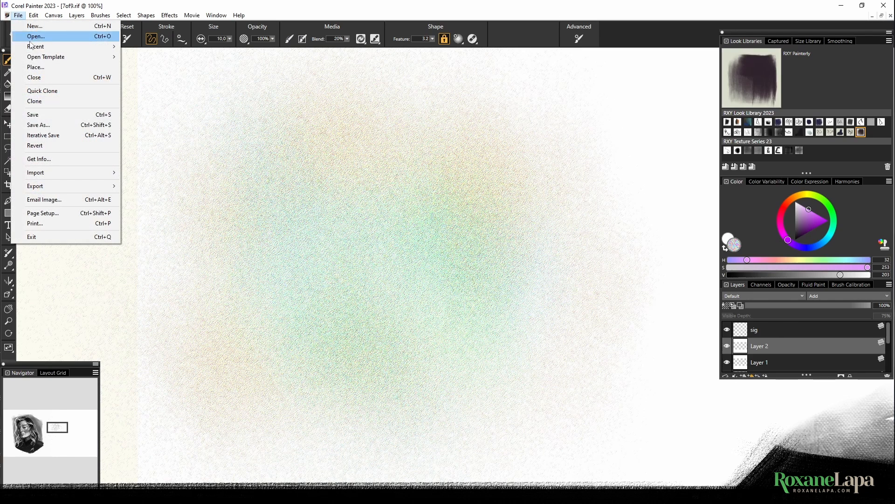
click(55, 125)
click(474, 332)
click(560, 347)
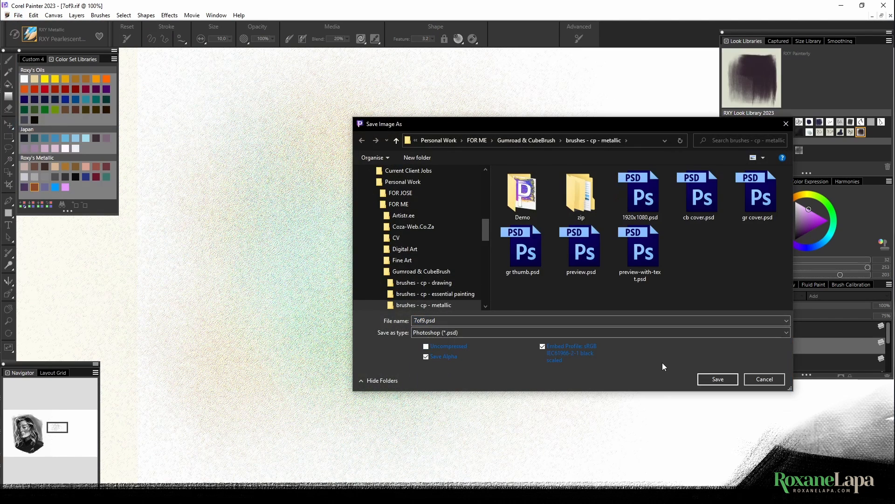
click(718, 379)
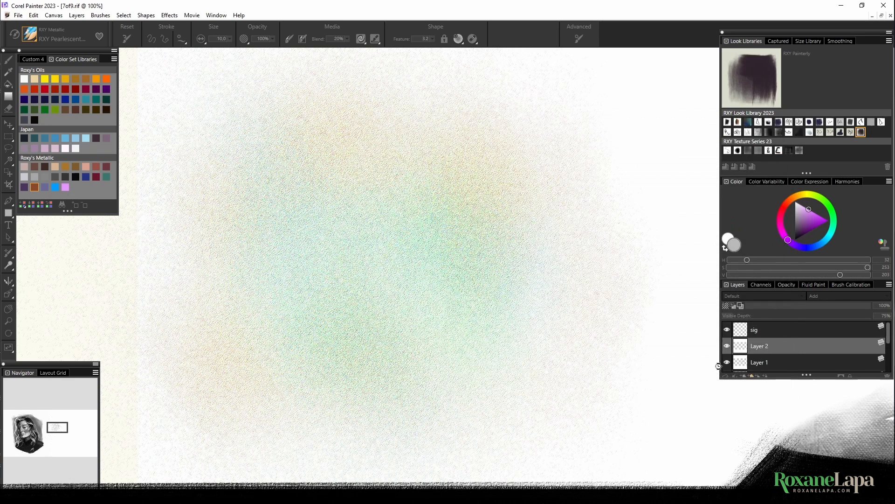
Close the document and reopen 7of9.psd from the recent files
click(891, 17)
click(18, 15)
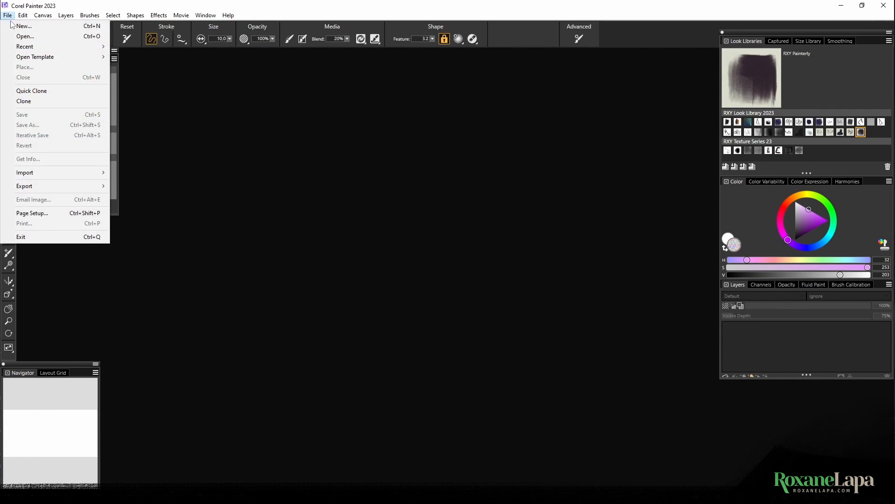
mouse_move(28, 47)
click(149, 47)
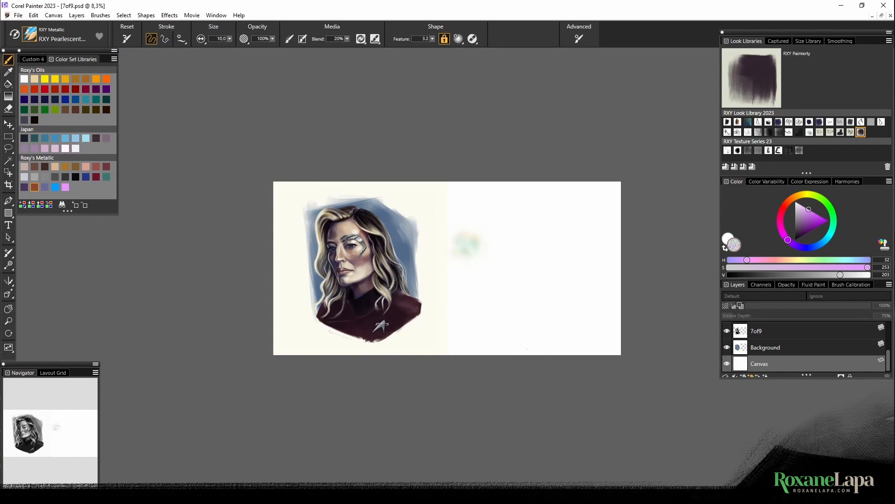
Try pearlescent scribbles over the shimmer patch on the Canvas layer and undo them
scroll(527, 350, up, 7)
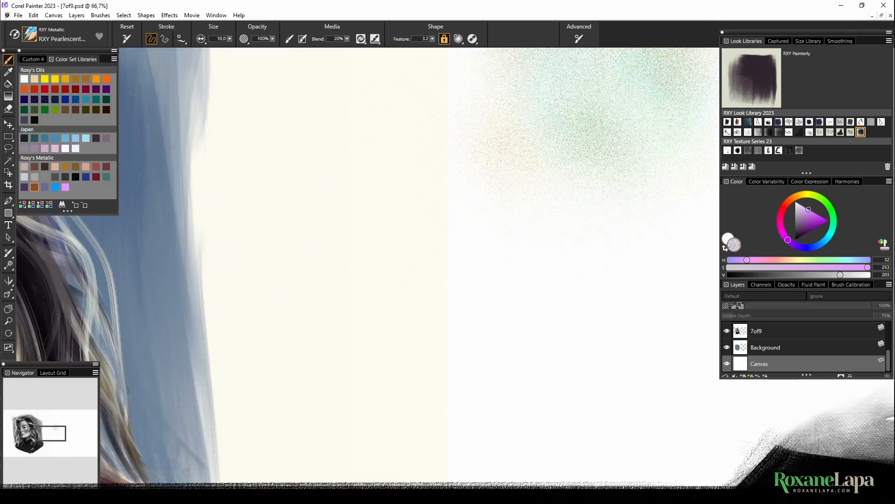
drag(522, 176, 407, 378)
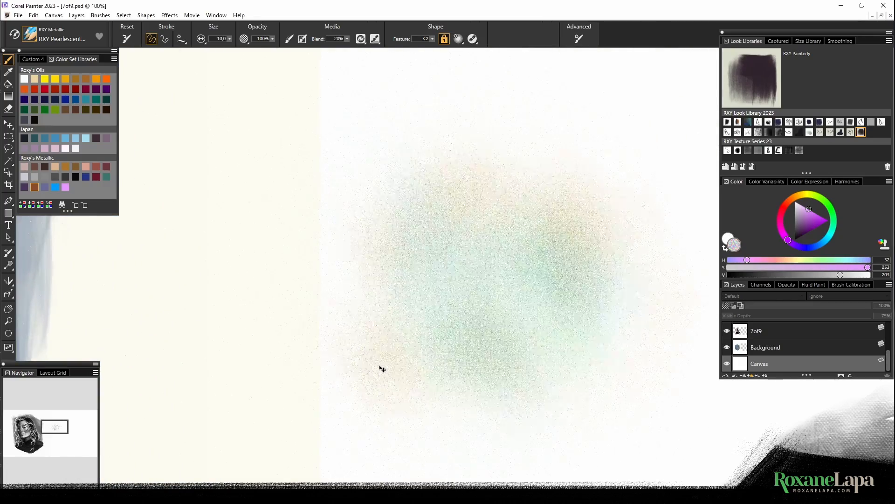
scroll(392, 364, up, 3)
mouse_move(382, 235)
mouse_down()
mouse_move(416, 268)
mouse_move(394, 216)
mouse_move(427, 213)
mouse_move(454, 266)
mouse_move(496, 282)
mouse_up()
scroll(416, 268, down, 1)
scroll(443, 288, up, 4)
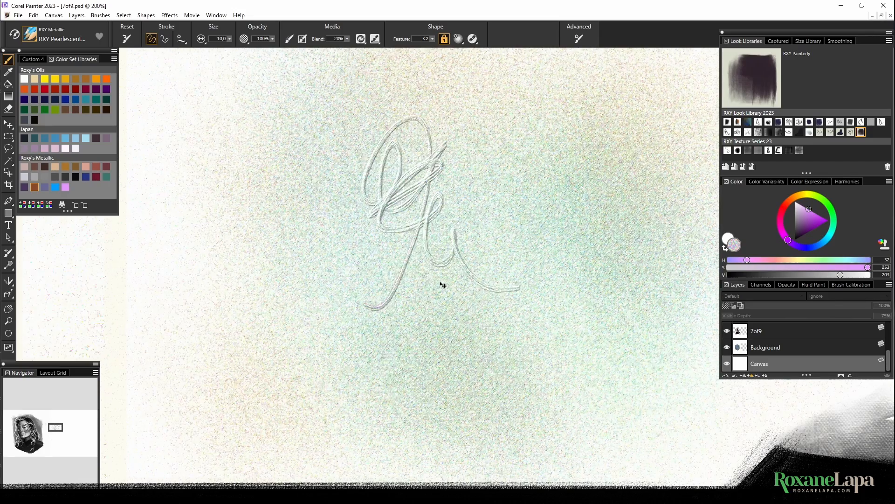
mouse_move(398, 271)
mouse_down()
mouse_move(438, 252)
mouse_move(477, 200)
mouse_move(582, 281)
mouse_up()
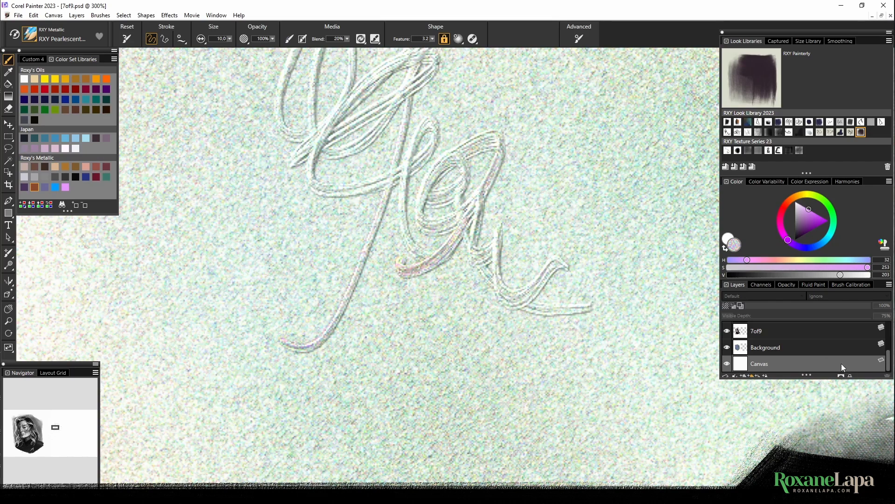
key(ctrl+z)
key(ctrl+z)
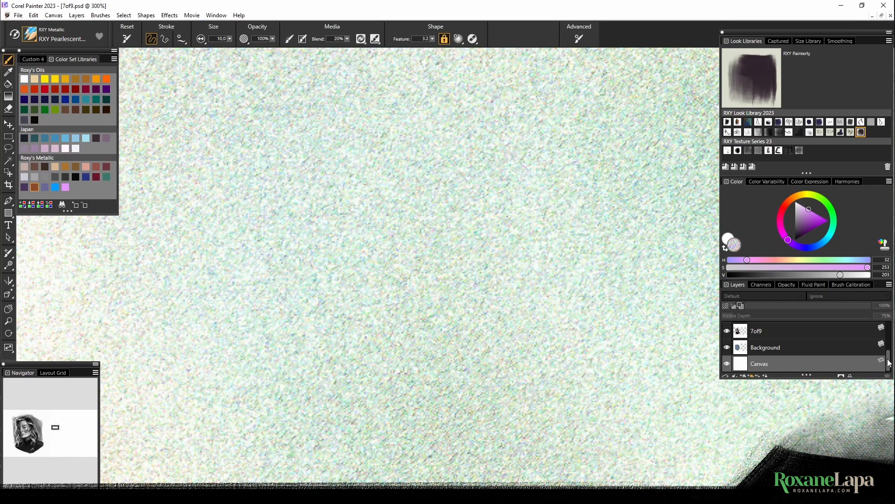
Select Layer 2 and write two pink pearlescent scribbles over the shimmer patch
drag(888, 361, 885, 334)
click(780, 348)
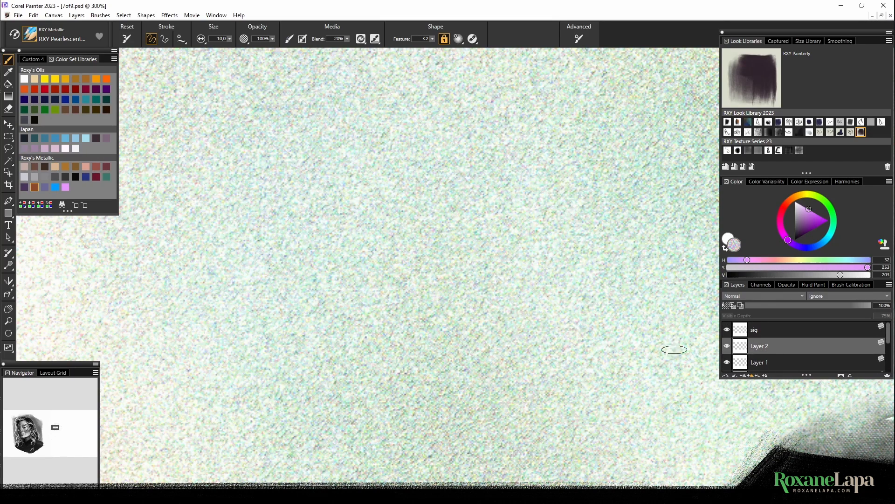
mouse_move(334, 204)
mouse_down()
mouse_move(336, 229)
mouse_move(410, 137)
mouse_up()
mouse_move(382, 228)
mouse_down()
mouse_move(540, 200)
mouse_move(504, 266)
mouse_up()
key(ctrl+minus)
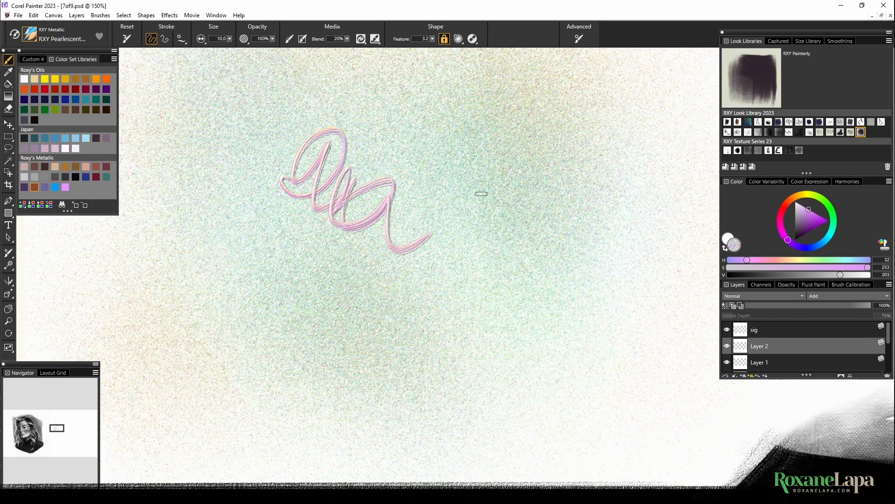
key(ctrl+minus)
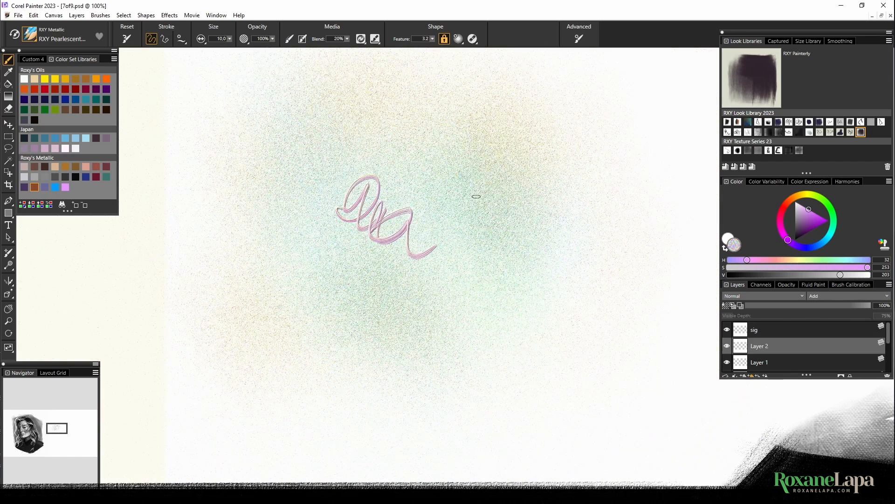
mouse_move(426, 191)
mouse_down()
mouse_move(434, 164)
mouse_move(447, 191)
mouse_move(494, 236)
mouse_up()
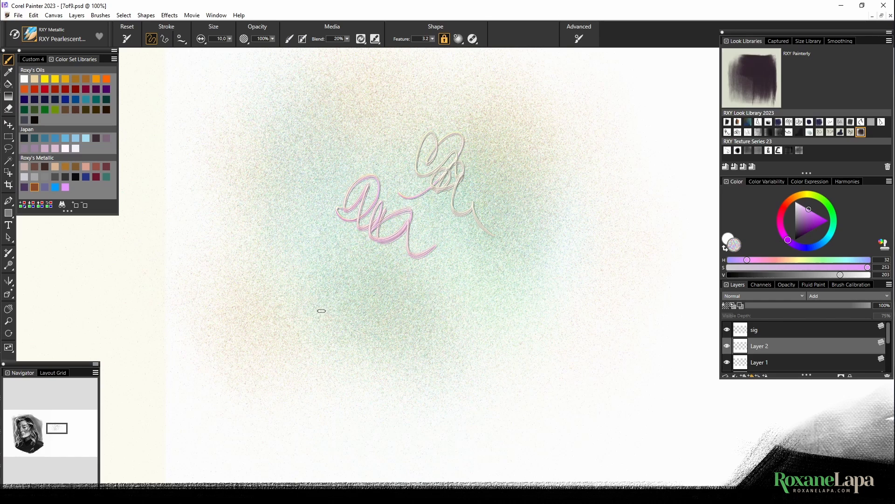
Select the RXY MetalScratches brush and try vertical and fanned scratch strokes on Layer 1 in the blank area
click(29, 33)
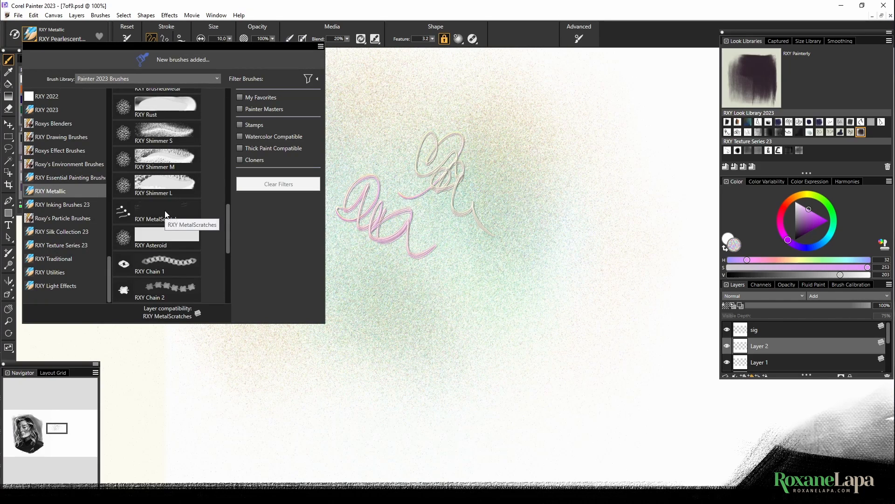
click(140, 218)
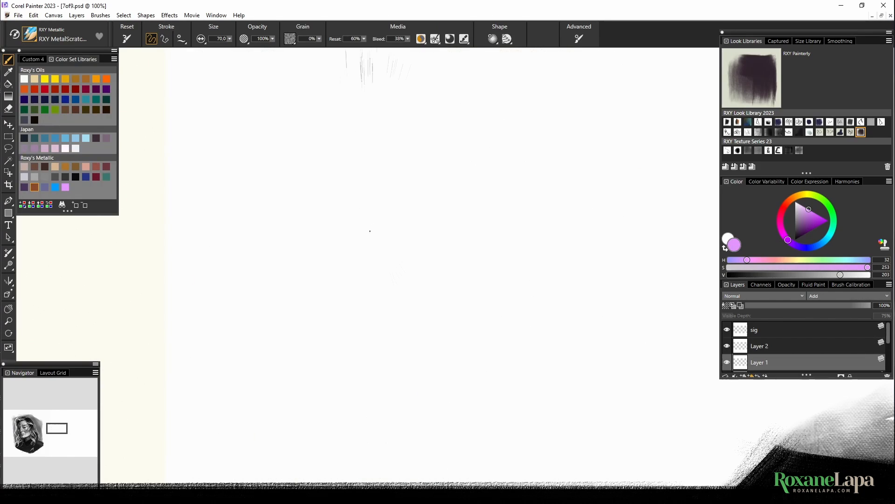
drag(397, 133, 397, 61)
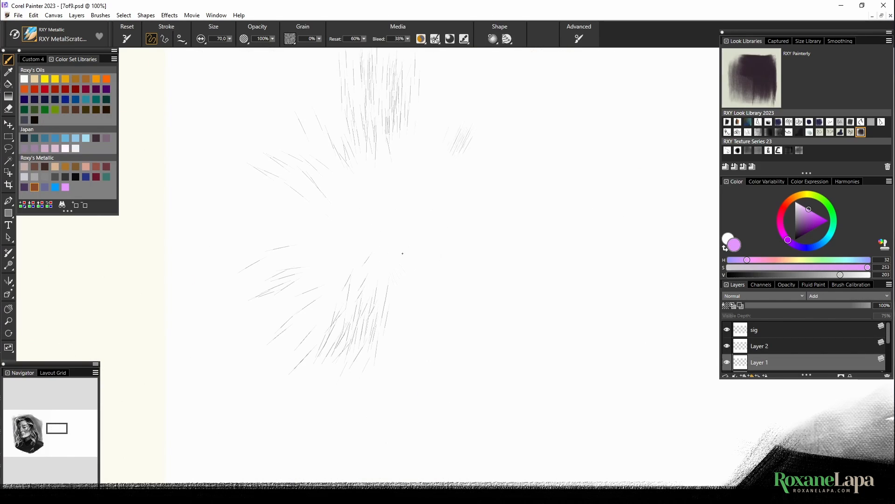
drag(442, 154, 532, 135)
drag(312, 336, 379, 271)
mouse_move(508, 181)
mouse_down()
mouse_move(334, 198)
mouse_move(304, 108)
mouse_up()
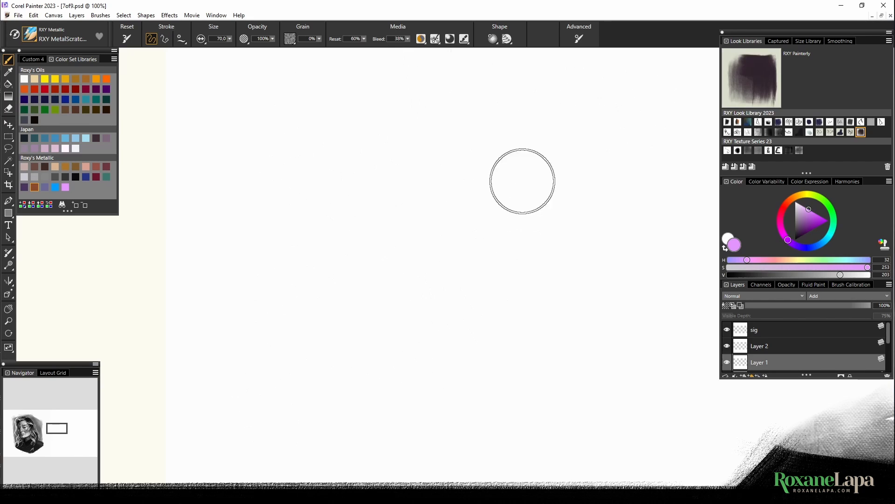
Paint a long diagonal band of metal scratches on Layer 1 and a ring of radial scratches below it
mouse_move(681, 86)
mouse_down()
mouse_move(534, 150)
mouse_move(391, 233)
mouse_move(302, 256)
mouse_move(479, 167)
mouse_move(326, 257)
mouse_up()
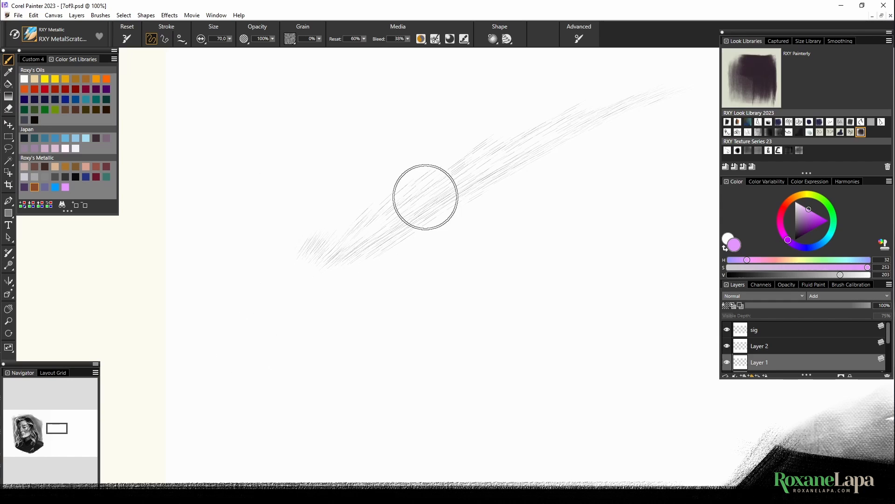
mouse_move(595, 99)
mouse_down()
mouse_move(420, 172)
mouse_move(340, 235)
mouse_up()
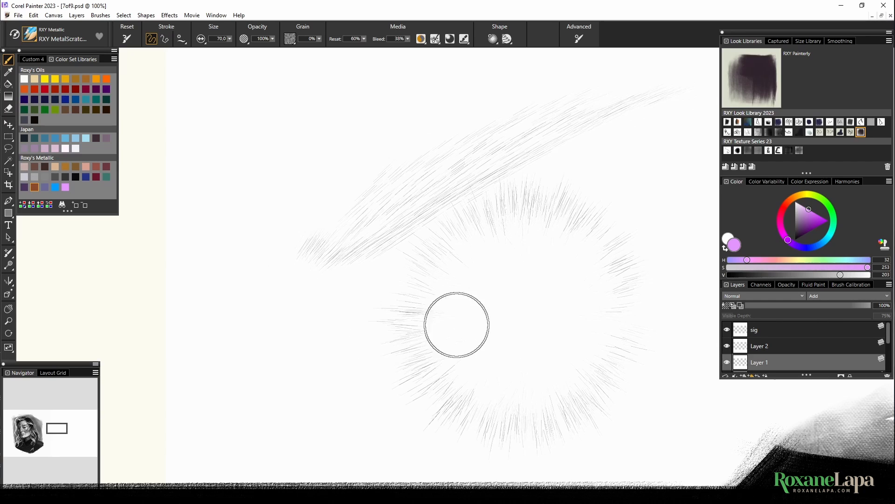
mouse_move(456, 325)
mouse_down()
mouse_move(485, 285)
mouse_move(462, 322)
mouse_move(480, 339)
mouse_move(448, 303)
mouse_move(472, 380)
mouse_up()
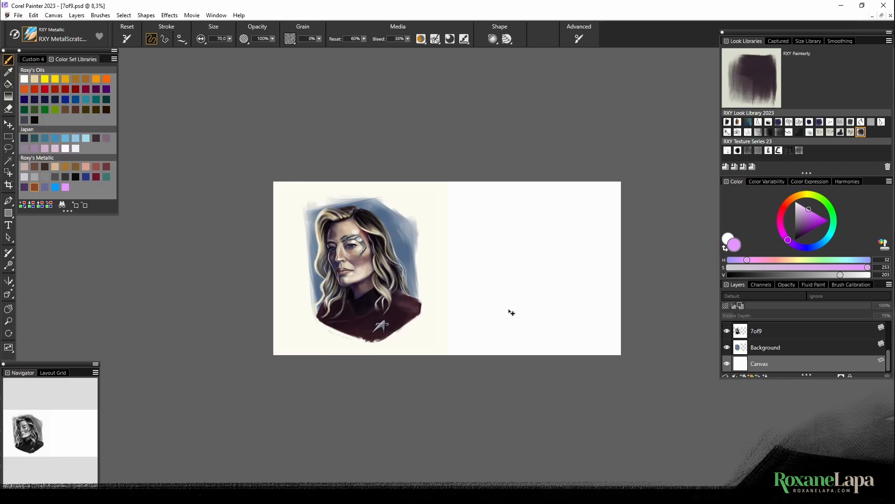
Paint a patch of dark purple strokes on Layer 2 beside the portrait with the RXY Metal Builder 1 brush
key(ctrl+plus)
key(ctrl+plus)
key(ctrl+plus)
key(ctrl+plus)
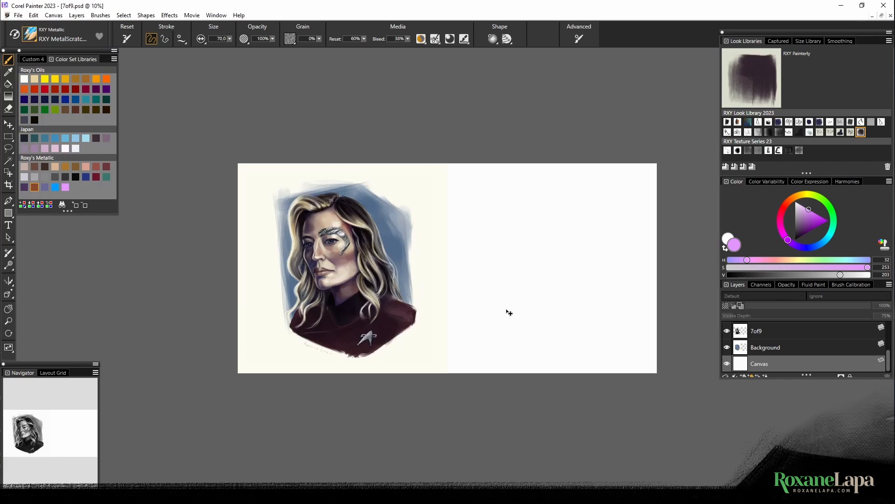
drag(605, 229, 440, 208)
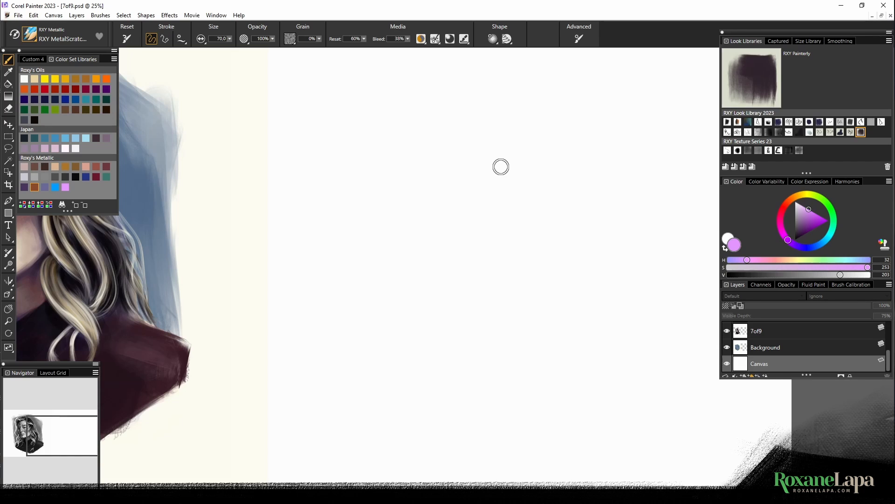
scroll(806, 346, up, 5)
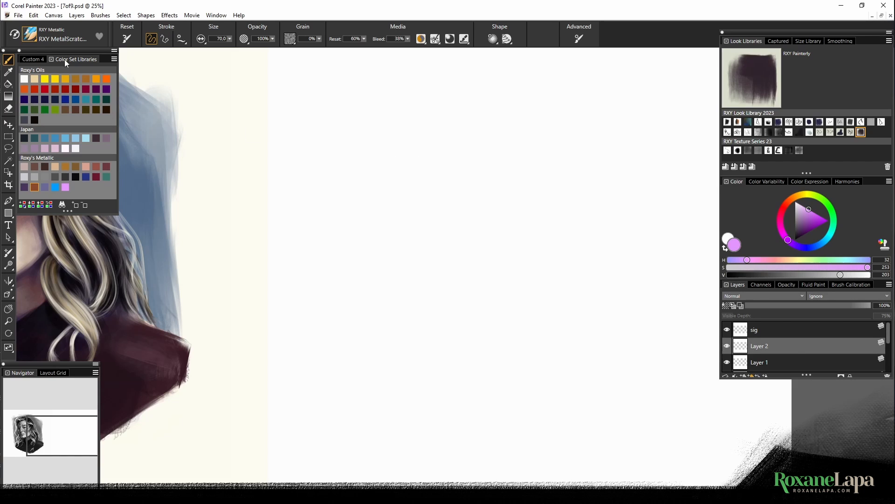
click(30, 37)
drag(228, 216, 233, 96)
click(178, 104)
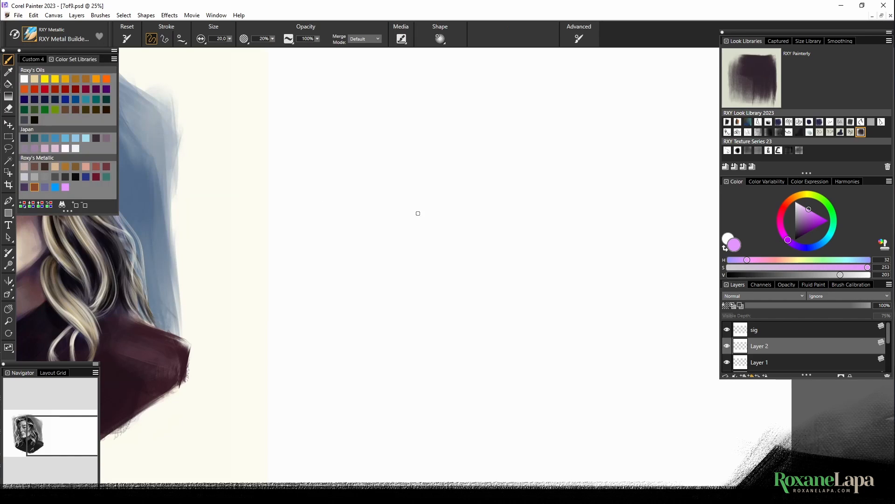
click(814, 226)
mouse_move(356, 227)
mouse_down()
mouse_move(373, 322)
mouse_move(394, 309)
mouse_up()
drag(387, 247, 372, 337)
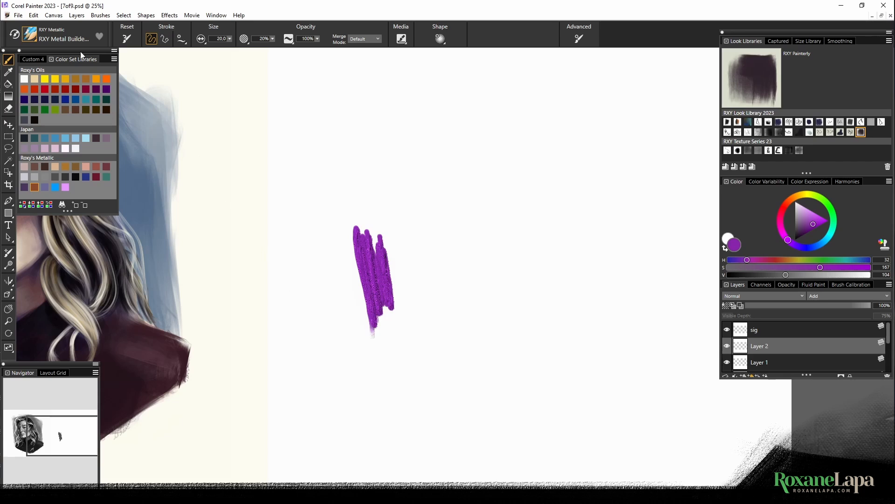
Scratch diagonally across the purple strokes with RXY MetalScratches and toggle Layer 2's visibility to compare
click(29, 38)
drag(230, 132, 228, 190)
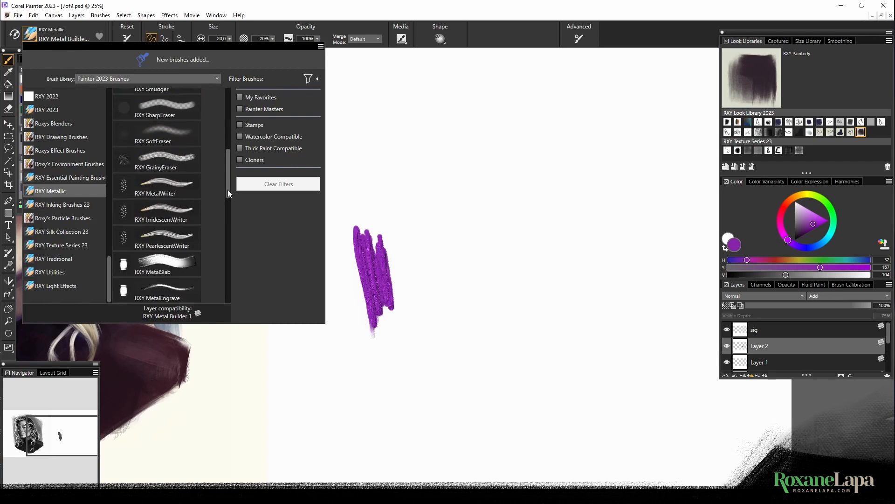
click(156, 206)
drag(420, 236, 411, 242)
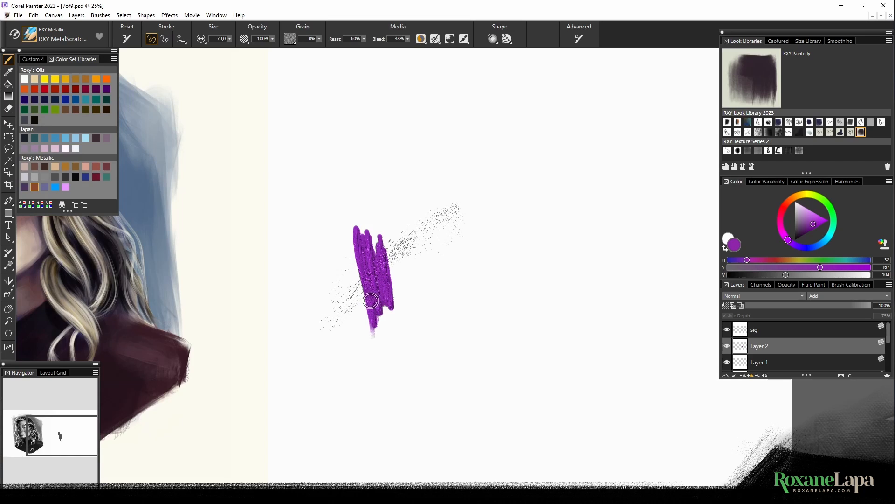
key(ctrl+plus)
key(ctrl+plus)
key(ctrl+plus)
mouse_move(241, 311)
mouse_down()
mouse_move(322, 243)
mouse_move(295, 253)
mouse_up()
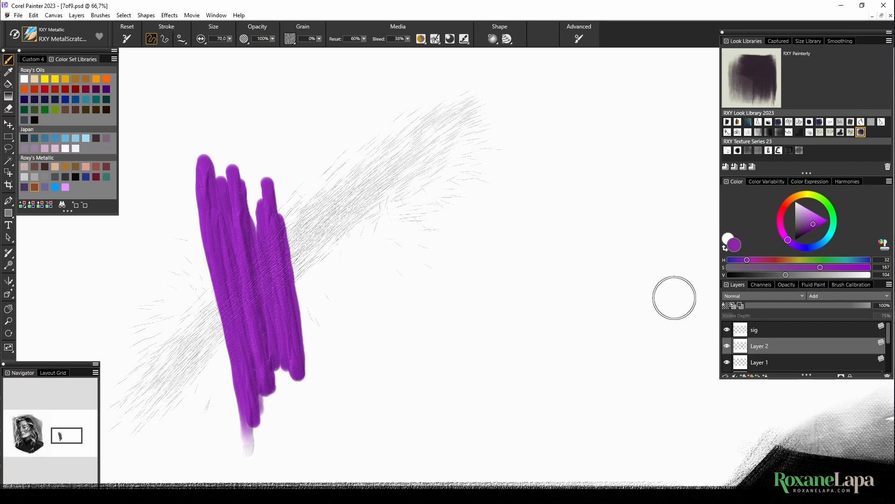
click(727, 346)
click(727, 346)
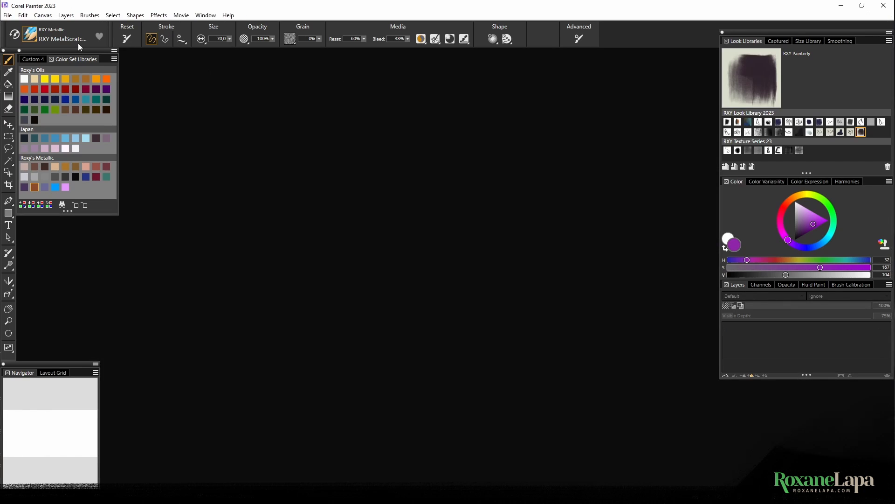
Reopen 7of9.psd and add more metal scratches over the purple strokes with the Canvas layer selected
click(18, 15)
click(146, 82)
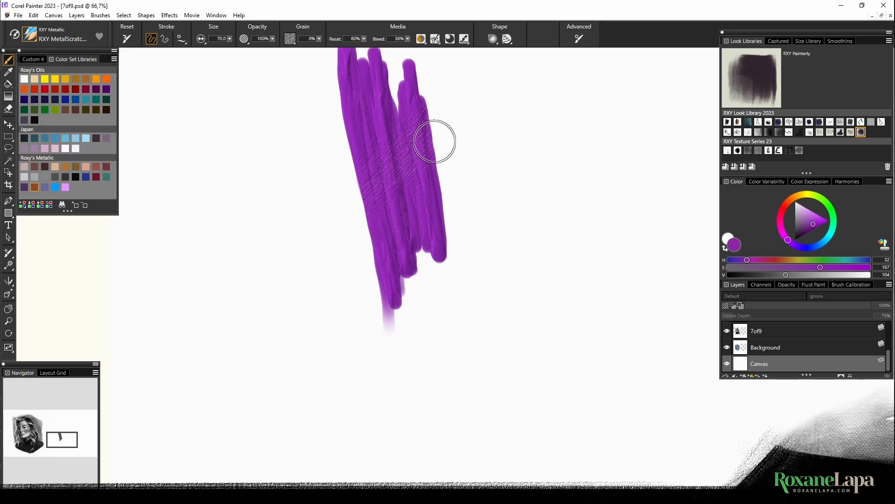
drag(434, 141, 411, 192)
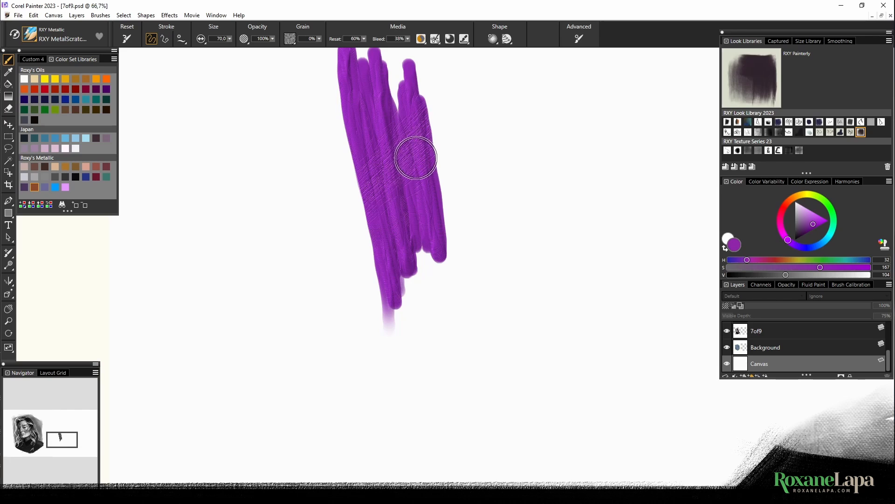
drag(414, 158, 422, 120)
Paint a large asteroid texture around the purple strokes with RXY Asteroid and the Asteroid colour swatch, undoing the first trial
click(28, 40)
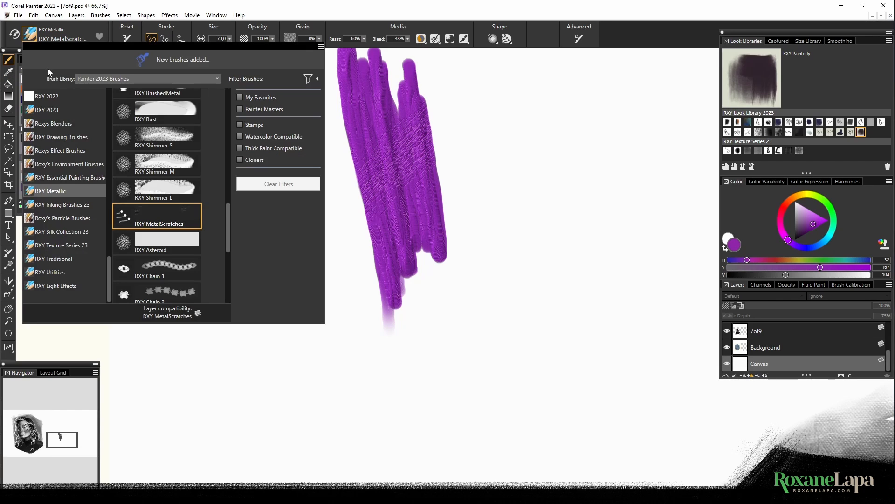
click(178, 247)
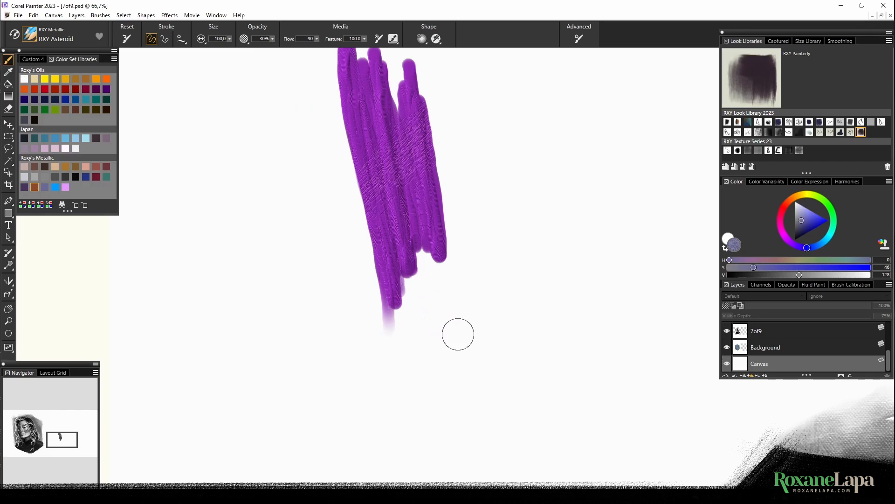
mouse_move(451, 275)
mouse_down()
mouse_move(396, 196)
mouse_move(443, 243)
mouse_up()
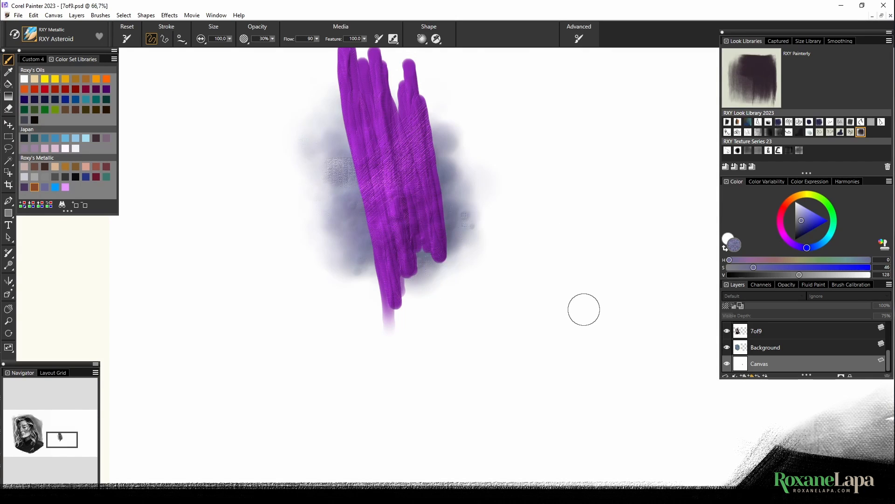
key(ctrl+z)
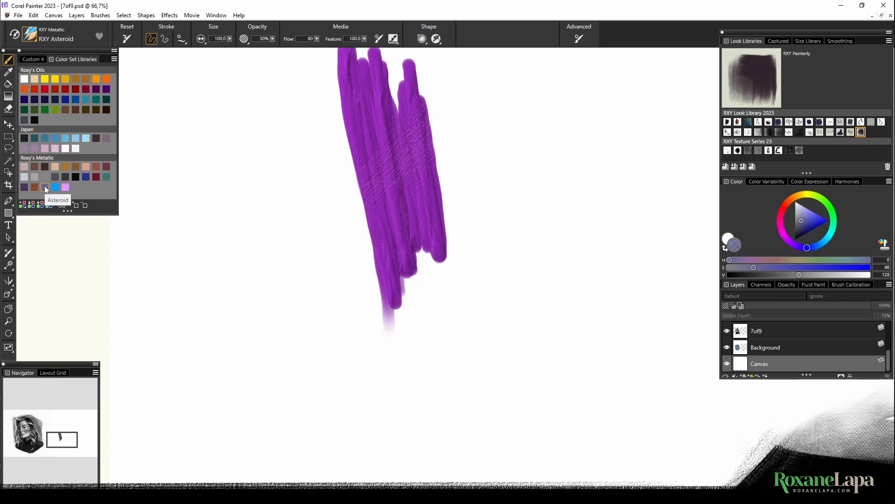
mouse_move(481, 322)
mouse_down()
mouse_move(572, 289)
mouse_move(399, 297)
mouse_up()
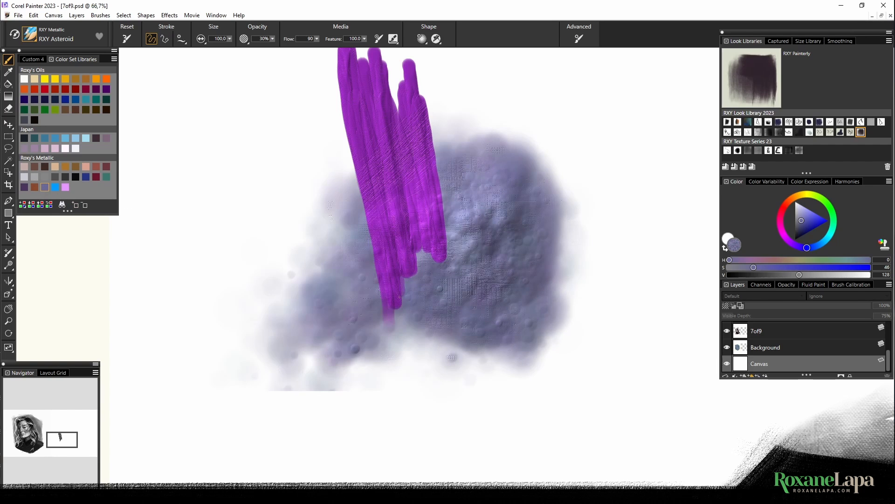
mouse_move(531, 158)
mouse_down()
mouse_move(594, 188)
mouse_move(644, 295)
mouse_move(646, 162)
mouse_move(467, 93)
mouse_move(443, 410)
mouse_move(224, 210)
mouse_move(343, 234)
mouse_move(140, 289)
mouse_move(243, 121)
mouse_move(326, 116)
mouse_up()
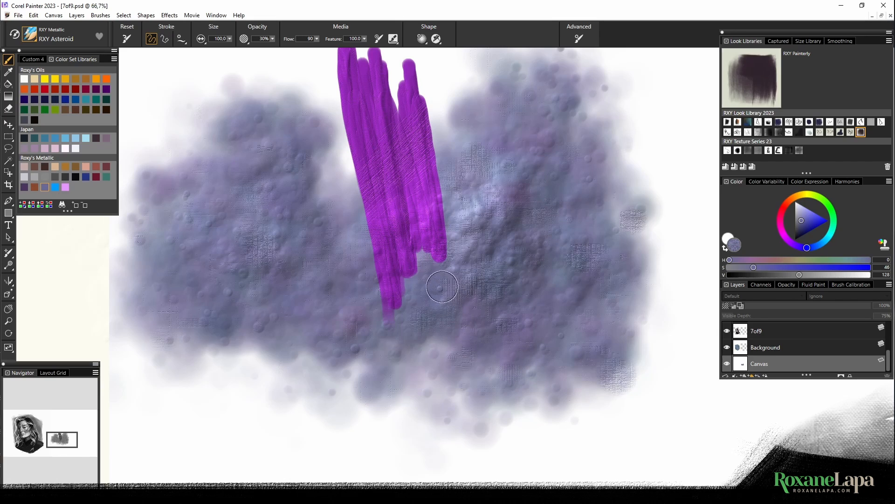
Paint green and lighter green asteroid texture over the blue-grey patch, and restore the Asteroid colour swatch
click(830, 207)
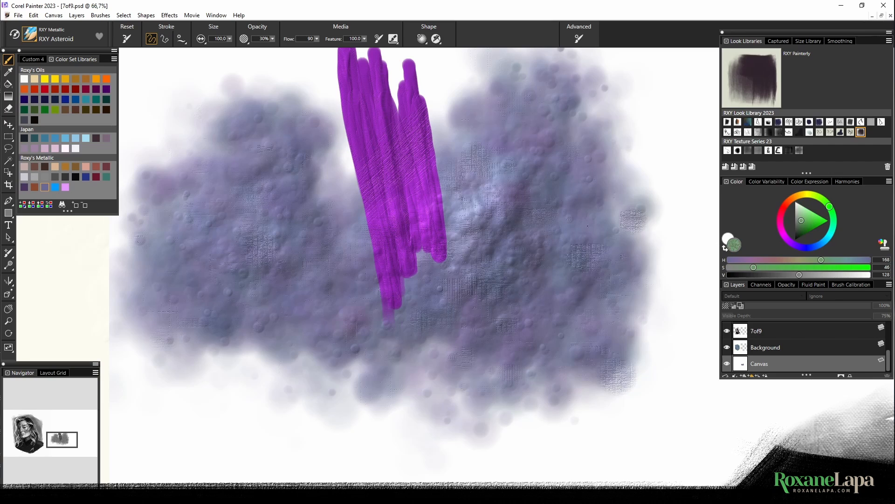
mouse_move(523, 224)
mouse_down()
mouse_move(476, 200)
mouse_move(508, 93)
mouse_move(532, 318)
mouse_move(579, 368)
mouse_up()
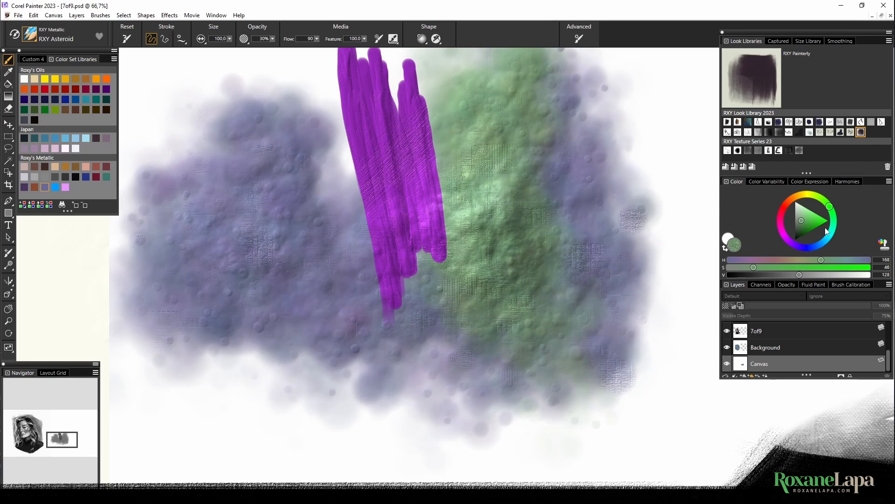
drag(827, 231, 806, 211)
mouse_move(536, 186)
mouse_down()
mouse_move(467, 280)
mouse_move(336, 336)
mouse_move(246, 315)
mouse_up()
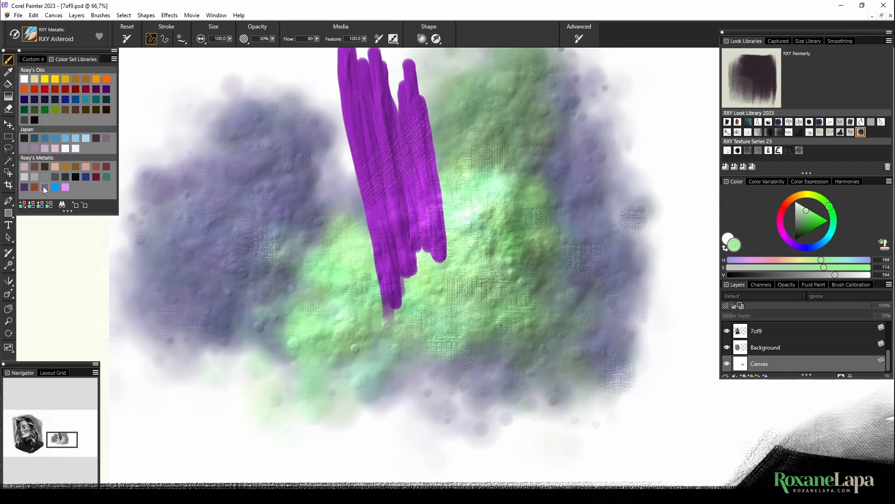
click(44, 188)
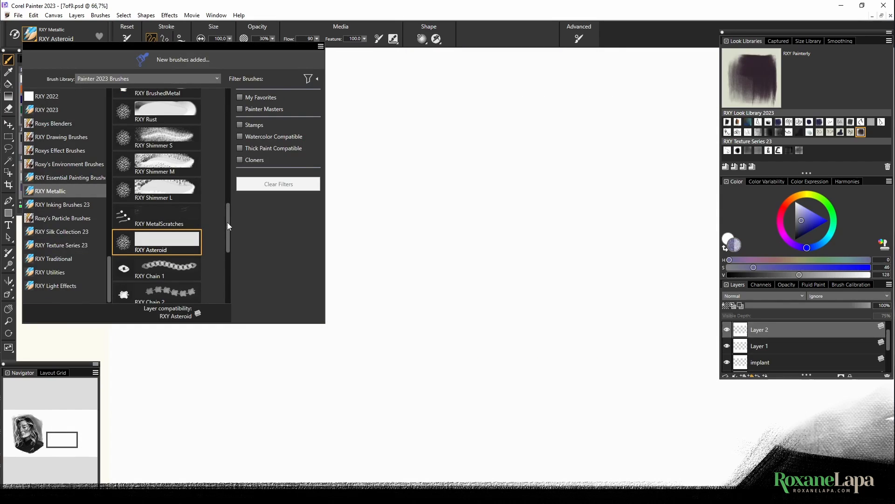
Draw a wavy gold chain on Layer 2 with the RXY Chain 1 brush and a gold Roxy's Metallic swatch
drag(227, 222, 229, 248)
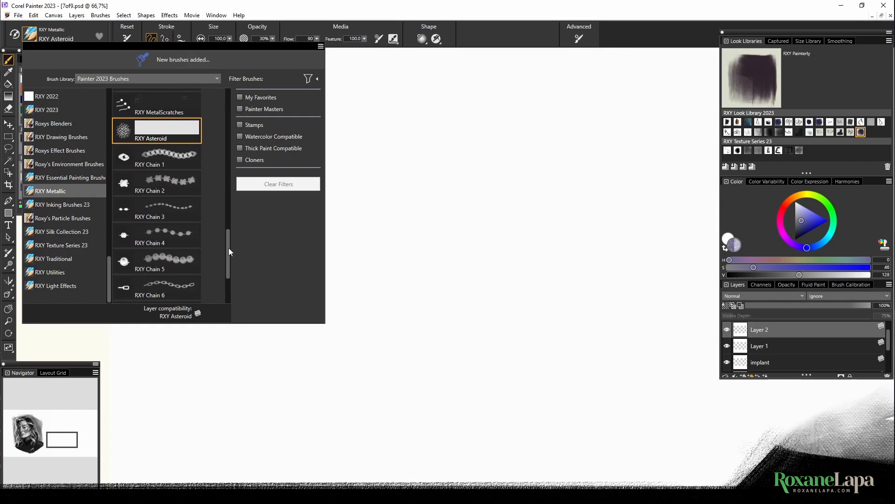
click(169, 150)
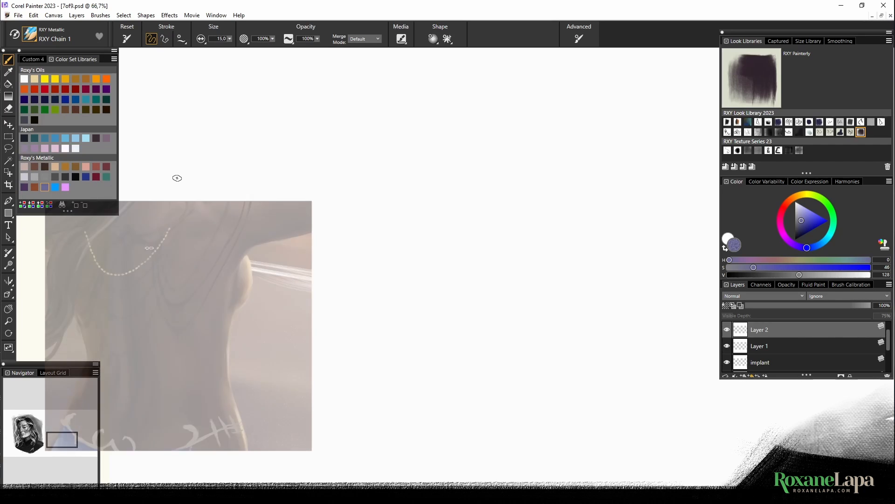
mouse_move(77, 251)
mouse_down()
mouse_move(177, 253)
mouse_move(195, 222)
mouse_up()
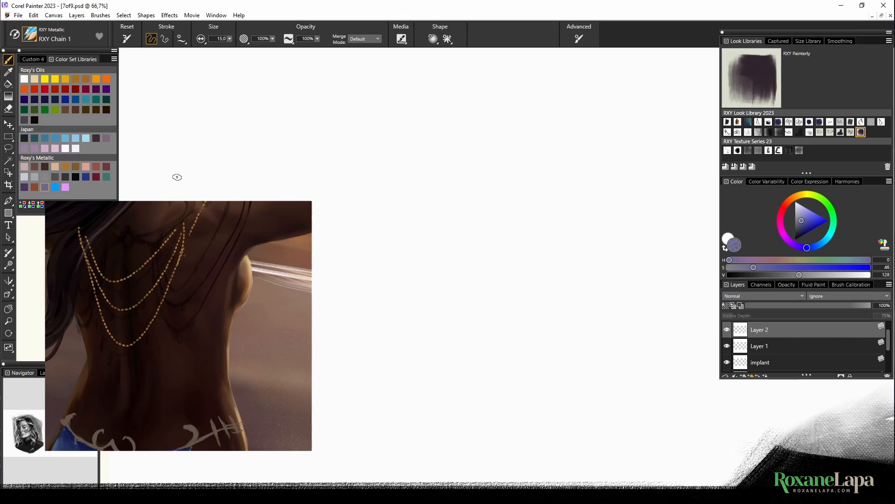
click(65, 167)
drag(321, 133, 445, 310)
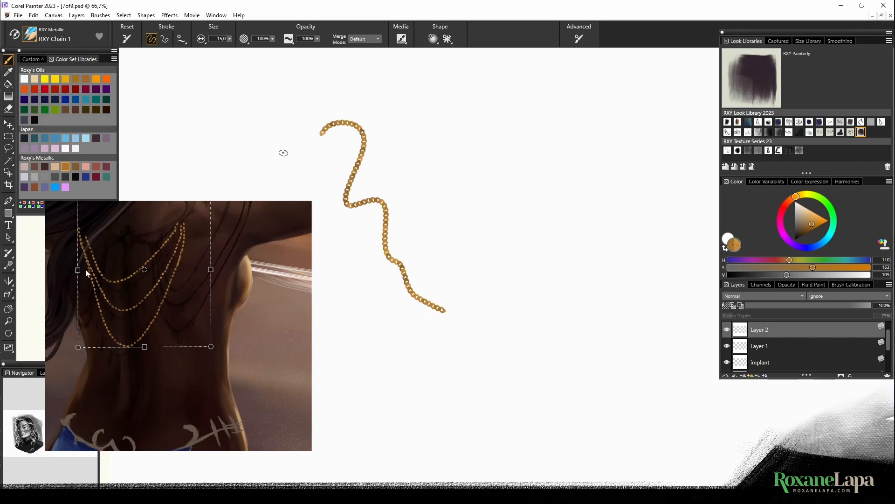
Draw a second wavy gold chain beside the first with the RXY Chain 2 brush
click(35, 33)
click(169, 172)
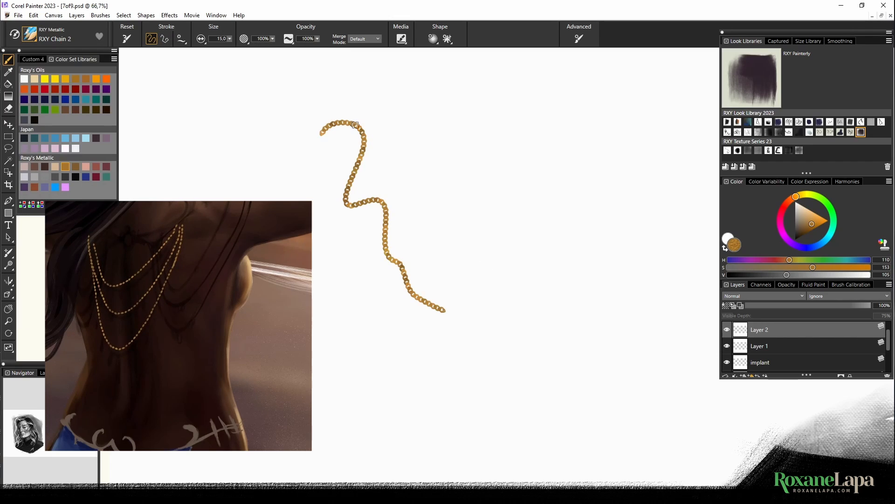
mouse_move(394, 113)
mouse_down()
mouse_move(409, 176)
mouse_move(483, 237)
mouse_up()
Draw a third, finer wavy gold chain with the RXY Chain 3 brush
click(71, 31)
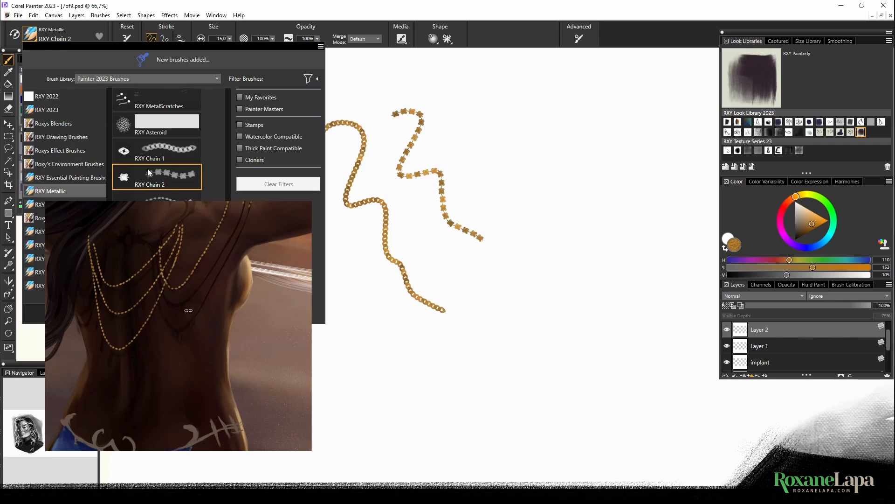
click(157, 203)
mouse_move(449, 139)
mouse_down()
mouse_move(488, 124)
mouse_move(565, 275)
mouse_up()
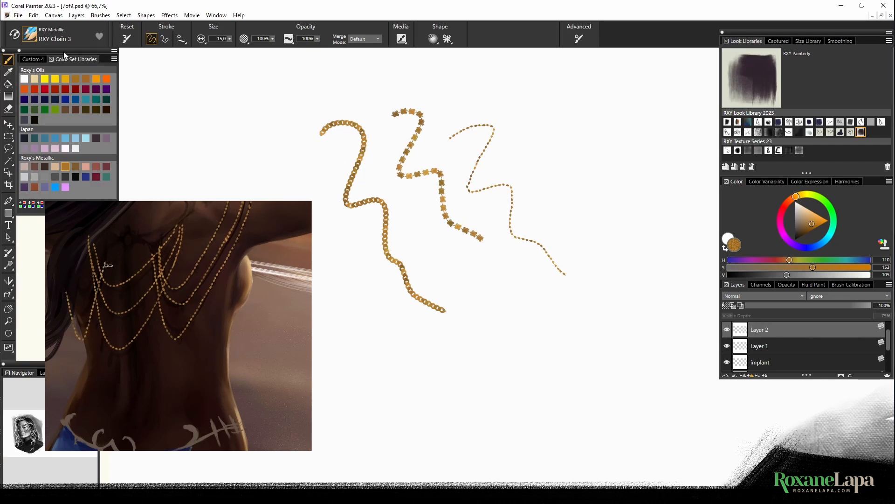
Draw a wavy gold beaded chain beside the three existing chains with the RXY Chain 4 brush
click(33, 34)
click(157, 229)
mouse_move(509, 135)
mouse_down()
mouse_move(576, 207)
mouse_move(613, 284)
mouse_up()
Draw a long wavy gold chain of round beads across the lower ends of the other chains with the RXY Chain 5 brush
click(35, 40)
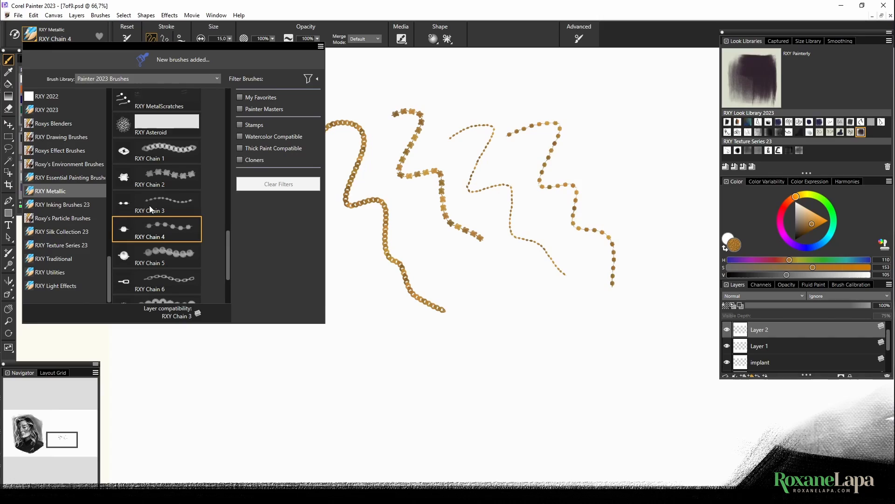
click(164, 257)
mouse_move(446, 218)
mouse_down()
mouse_move(480, 210)
mouse_move(659, 292)
mouse_up()
Draw a nearly straight vertical gold link chain on the empty Layer 2 with the RXY Chain 6 brush
click(33, 37)
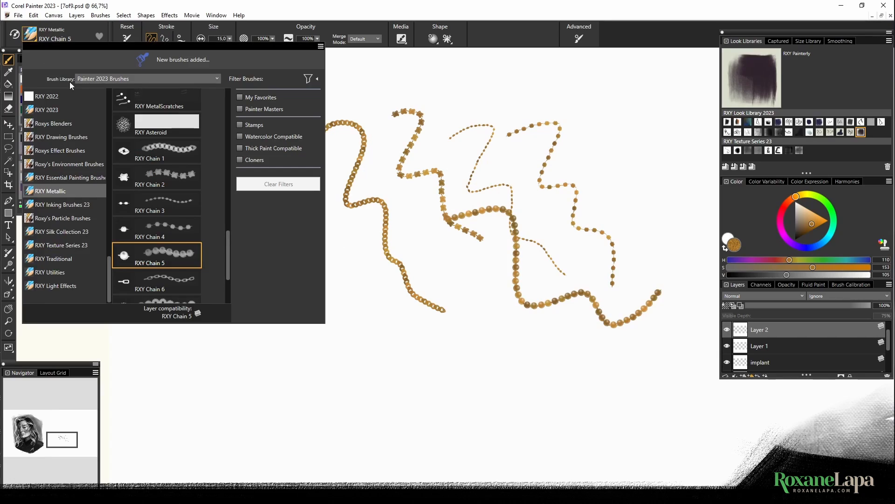
click(195, 286)
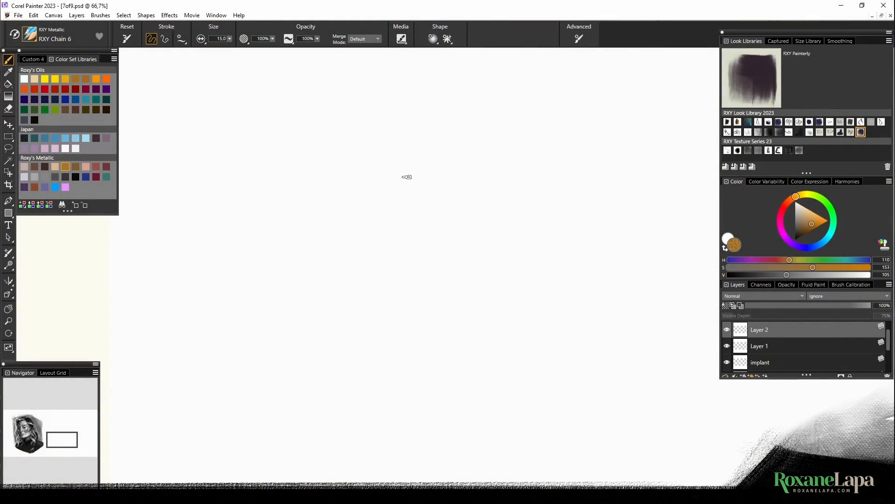
drag(407, 140, 406, 323)
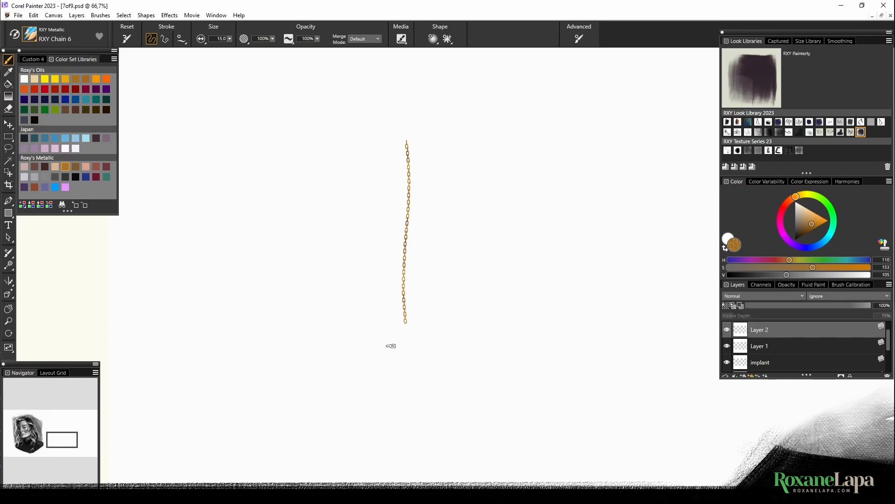
Transform the vertical chain in Distort mode, pulling its lower-left corner outward and slightly up, and apply the change
key(ctrl+alt+t)
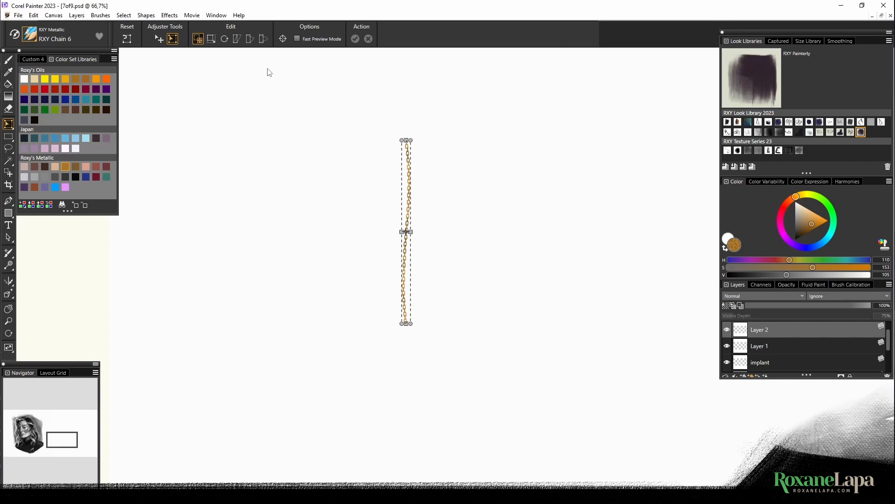
click(250, 41)
drag(400, 328, 327, 307)
key(Return)
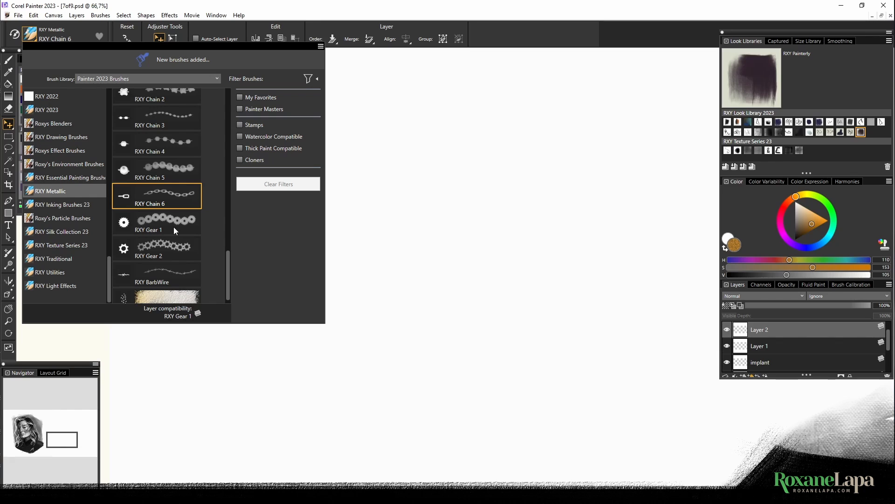
Draw a curved gold strand of gears with the RXY Gear 1 brush and another beside it with RXY Gear 2
click(174, 225)
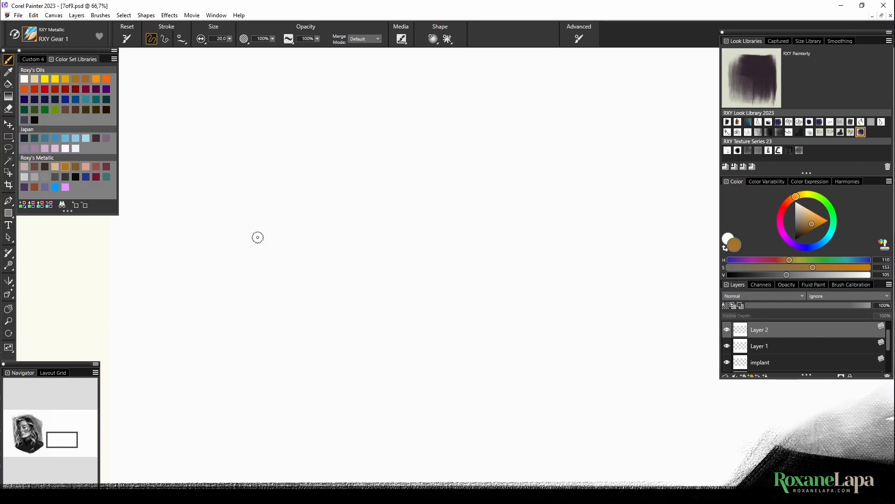
mouse_move(284, 249)
mouse_down()
mouse_move(284, 150)
mouse_move(343, 213)
mouse_up()
click(31, 34)
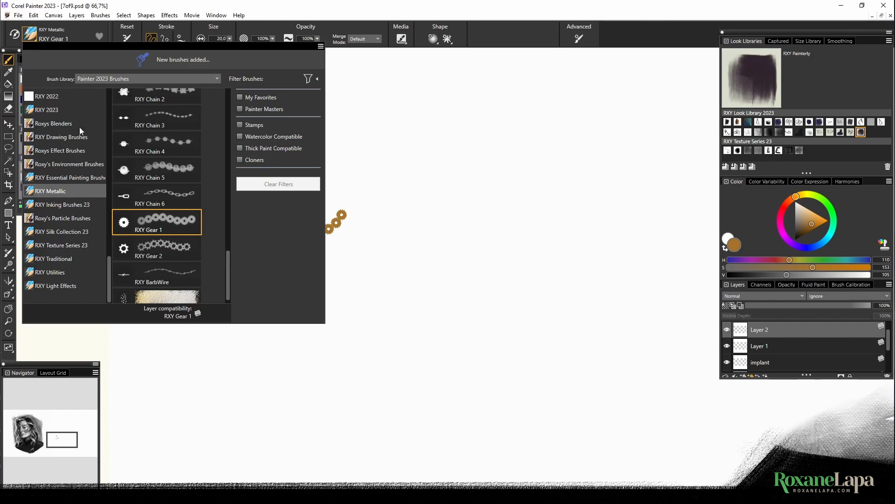
click(152, 249)
drag(301, 226, 397, 121)
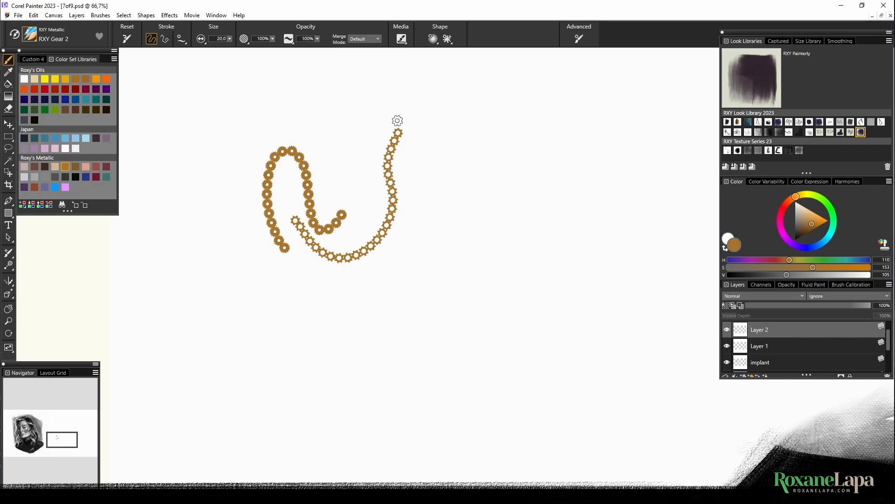
Draw looping gold barbed wire across the gear strands with the RXY BarbWire brush
click(31, 35)
click(161, 282)
mouse_move(346, 174)
mouse_down()
mouse_move(399, 133)
mouse_move(495, 206)
mouse_move(288, 198)
mouse_up()
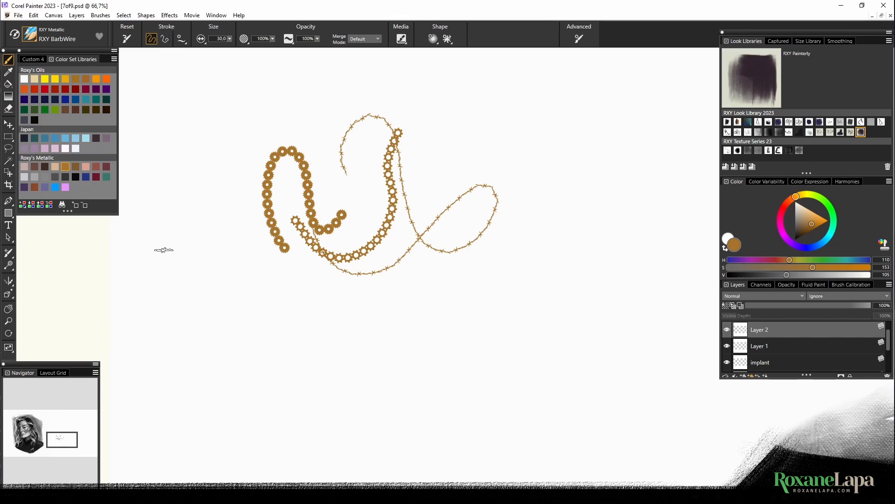
drag(336, 173, 396, 255)
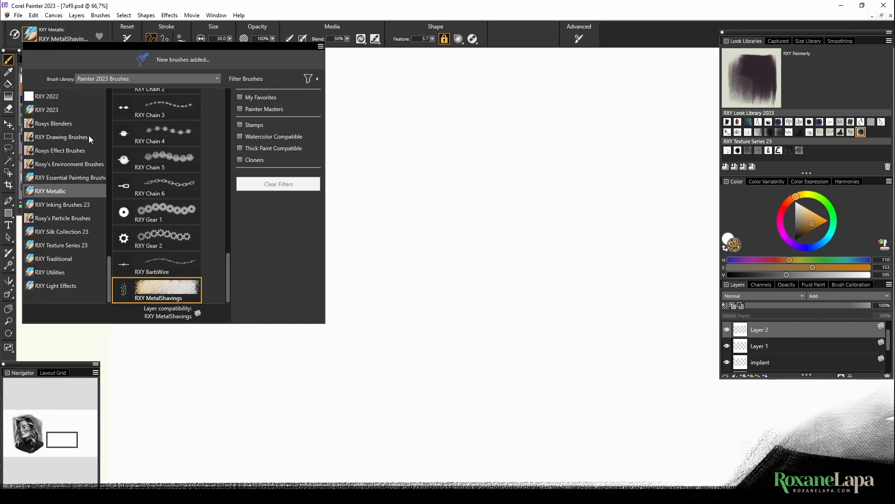
Paint a dense patch of gold metal shavings on the empty canvas area with the RXY MetalShavings brush
click(150, 284)
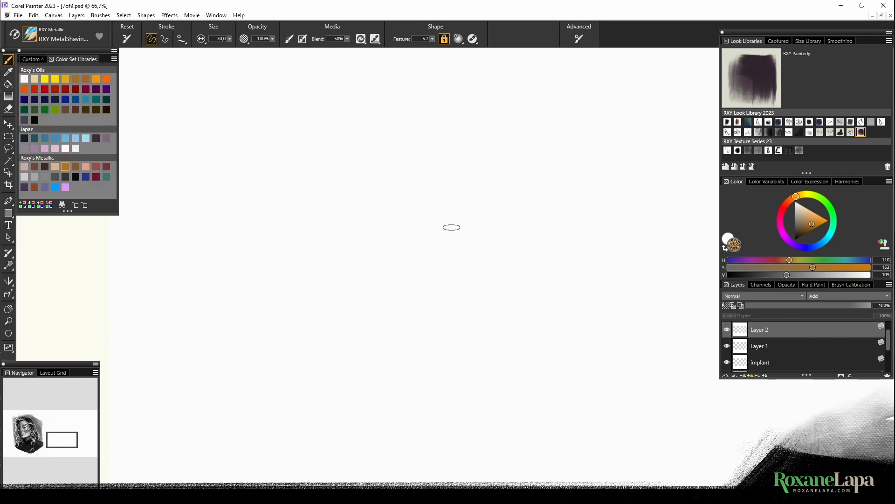
mouse_move(444, 206)
mouse_down()
mouse_move(448, 224)
mouse_move(387, 303)
mouse_move(368, 257)
mouse_move(390, 237)
mouse_move(341, 327)
mouse_move(397, 340)
mouse_move(447, 317)
mouse_move(373, 303)
mouse_move(402, 275)
mouse_move(461, 298)
mouse_move(462, 272)
mouse_up()
mouse_move(361, 248)
mouse_down()
mouse_move(382, 233)
mouse_move(391, 247)
mouse_up()
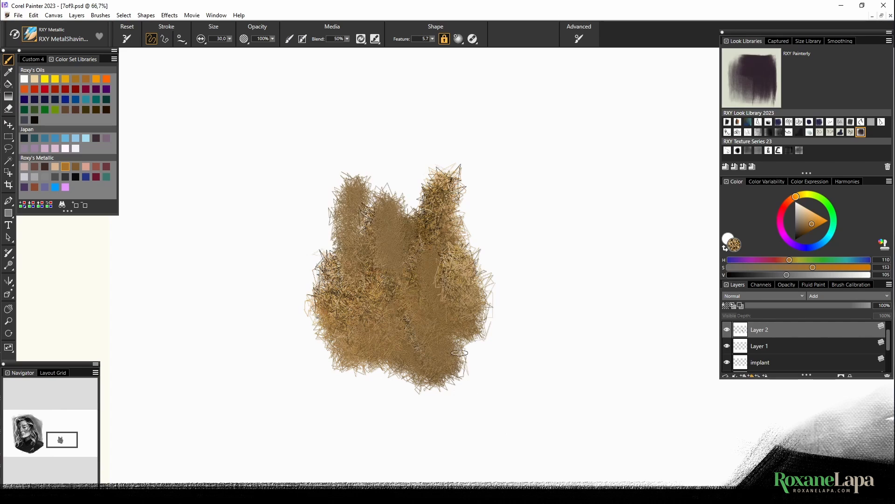